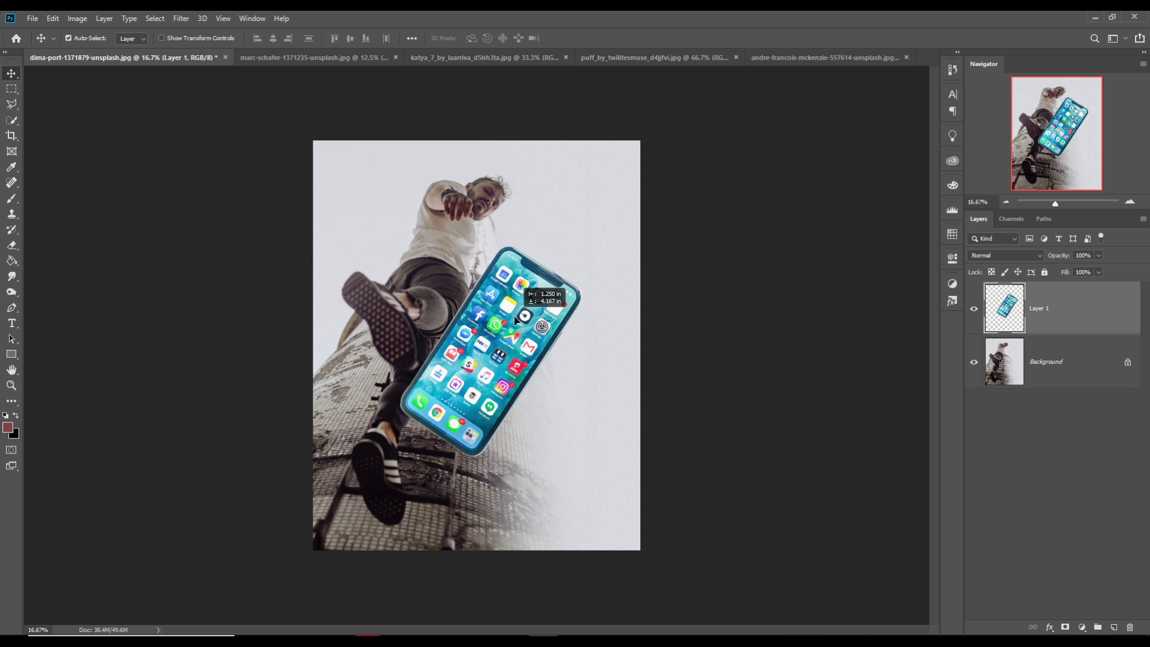
Show transform controls, enlarge the phone layer to about 110.96%, and position it below the man's hands.
{"action": "left_click_drag", "start_coordinate": [514, 319], "coordinate": [515, 318]}
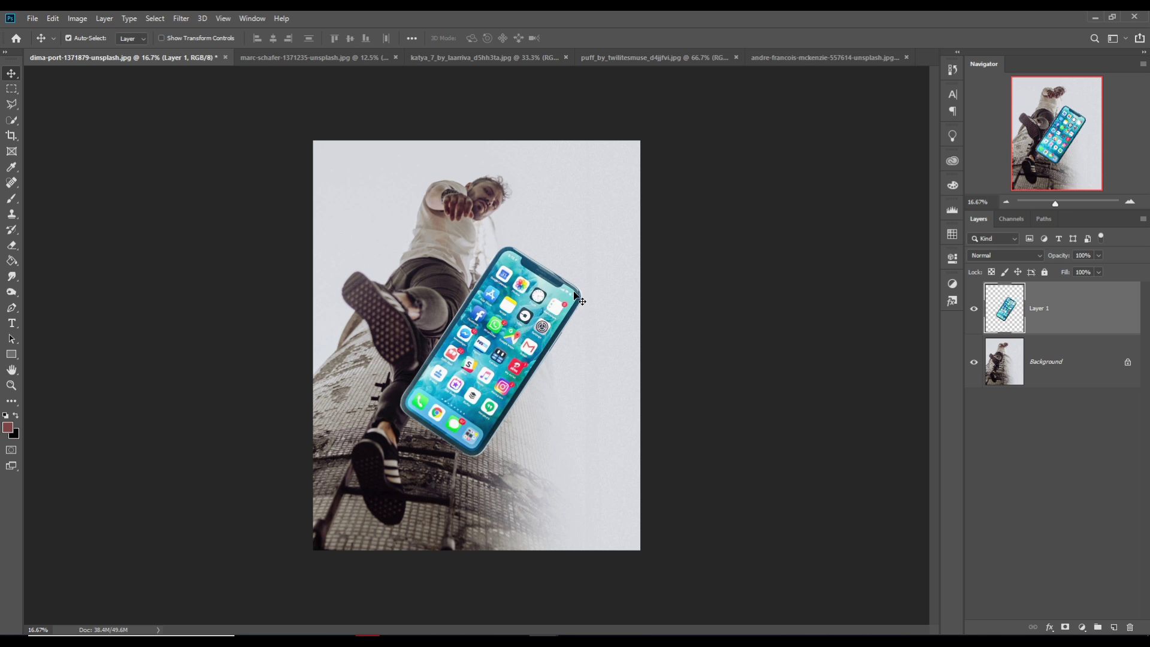
{"action": "left_click", "coordinate": [161, 39]}
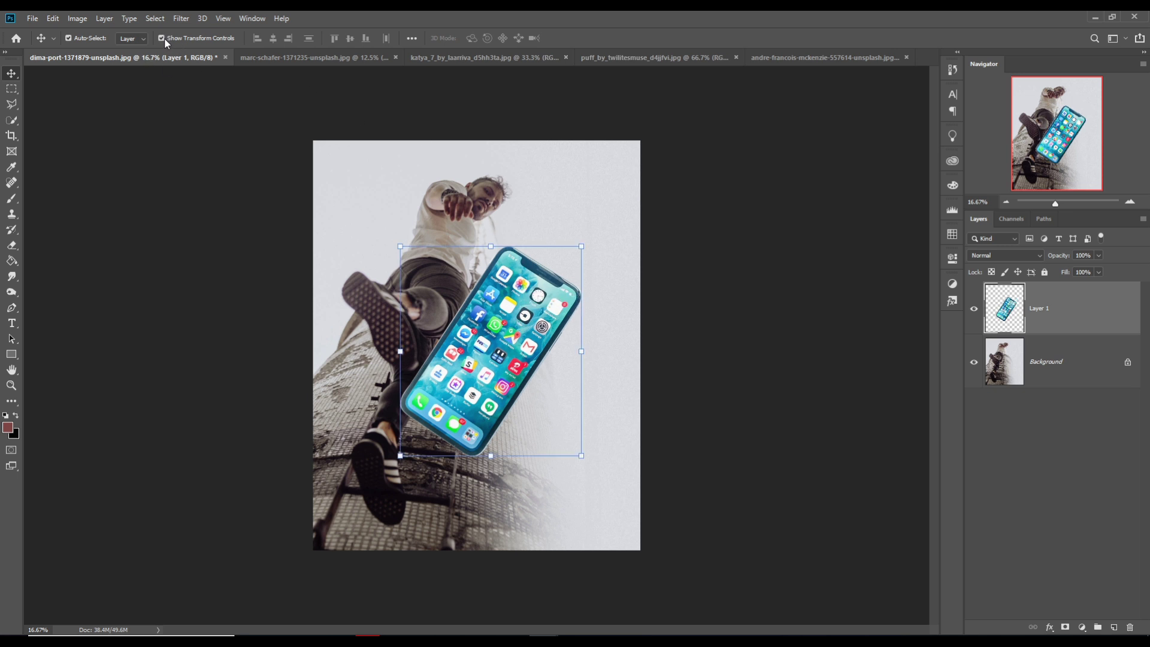
{"action": "left_click_drag", "start_coordinate": [591, 252], "coordinate": [610, 229]}
{"action": "left_click_drag", "start_coordinate": [557, 313], "coordinate": [545, 335]}
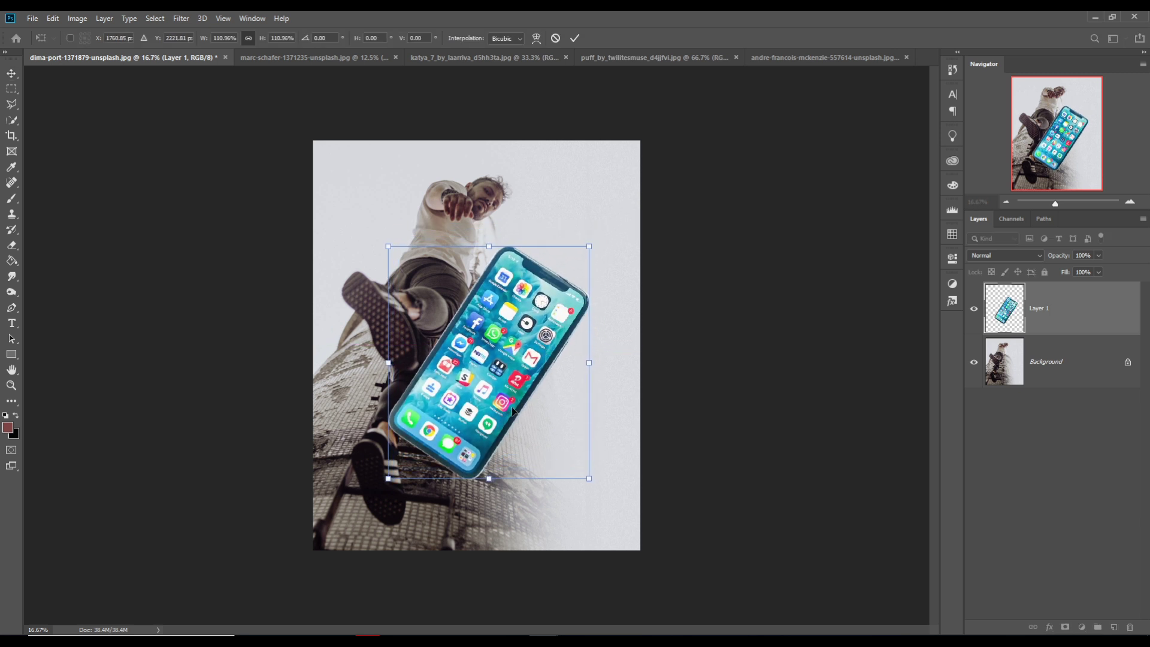
{"action": "left_click_drag", "start_coordinate": [497, 403], "coordinate": [485, 406]}
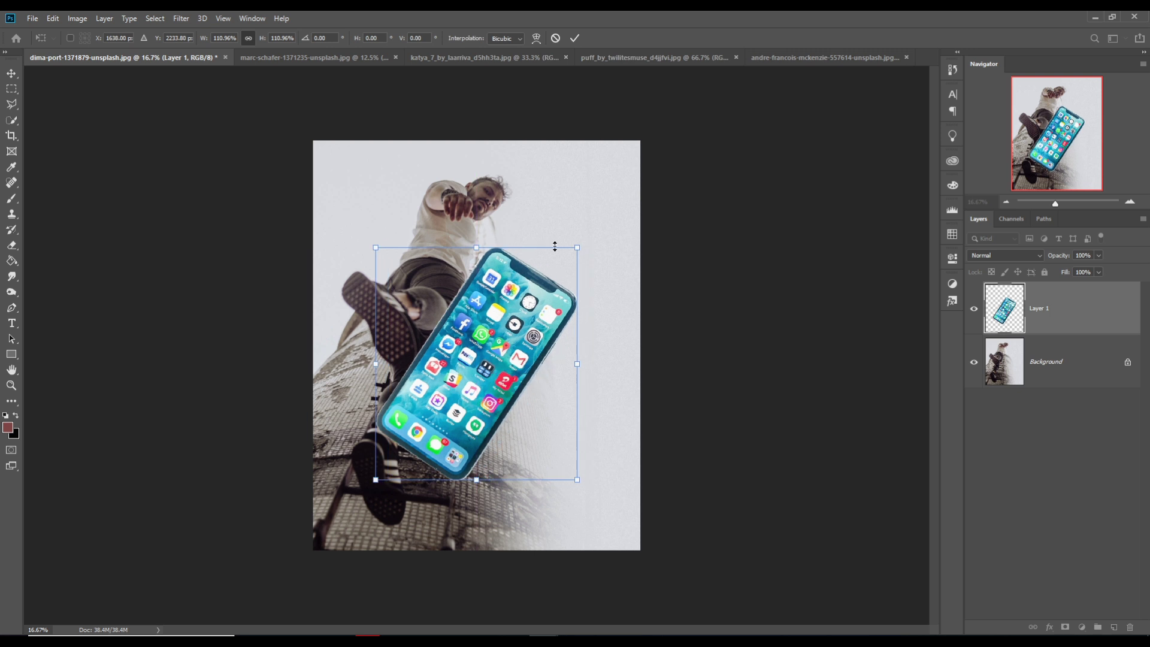
{"action": "left_click", "coordinate": [572, 39]}
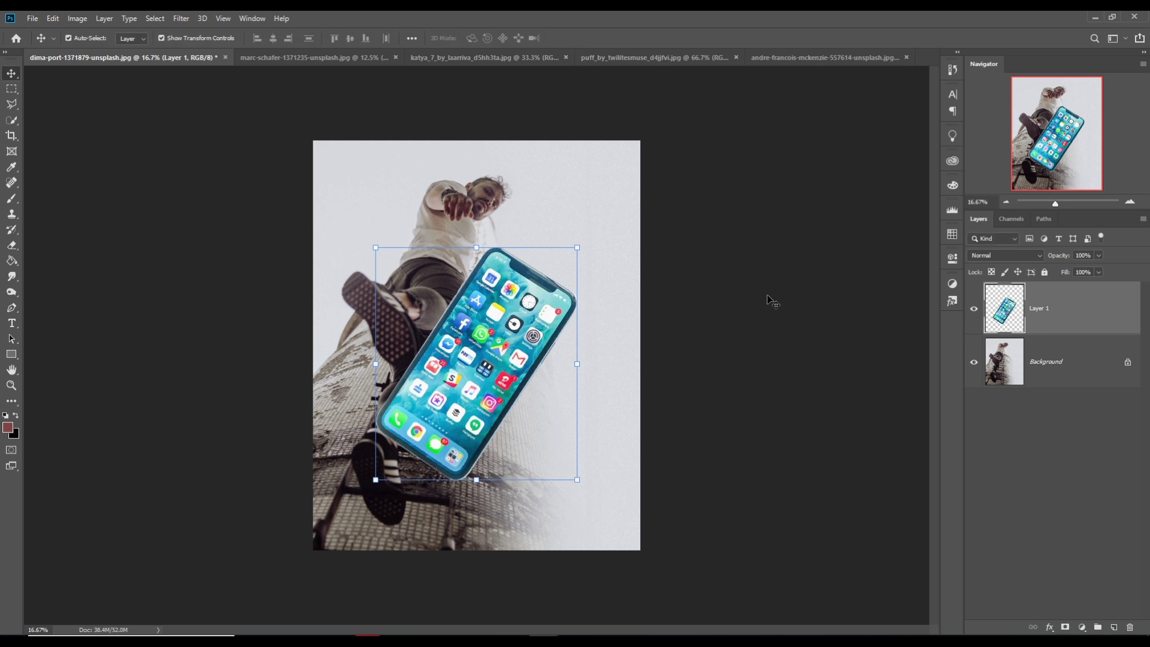
Duplicate the Background layer and place the copy above the phone layer.
{"action": "left_click", "coordinate": [1071, 368]}
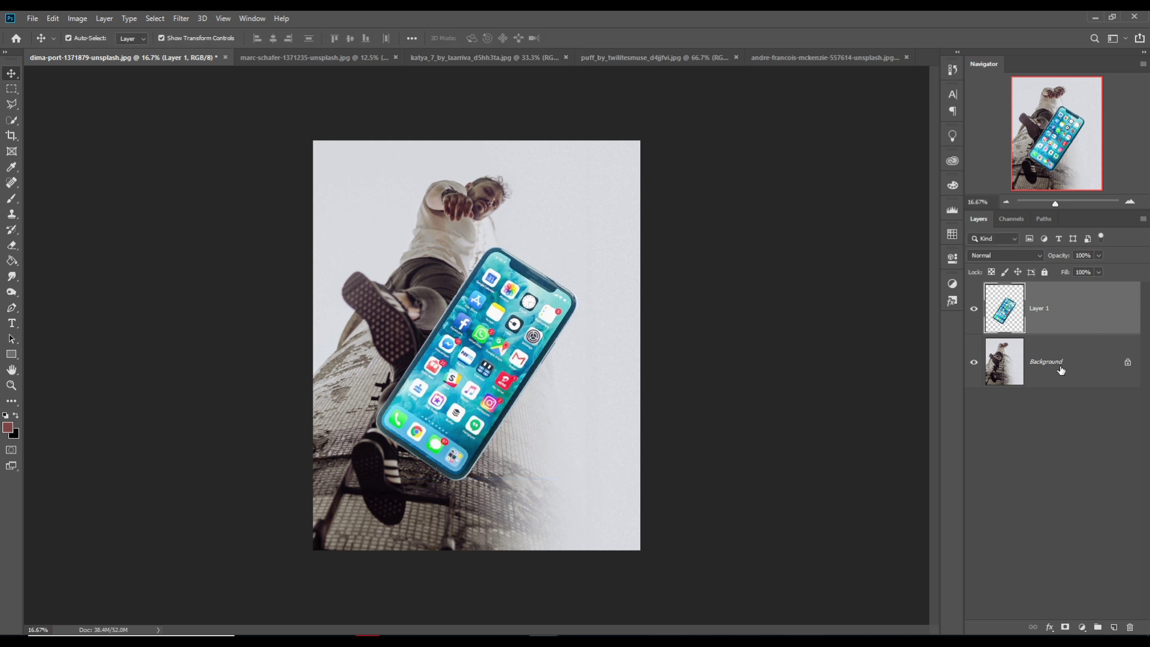
{"action": "right_click", "coordinate": [1065, 364]}
{"action": "left_click", "coordinate": [1077, 390]}
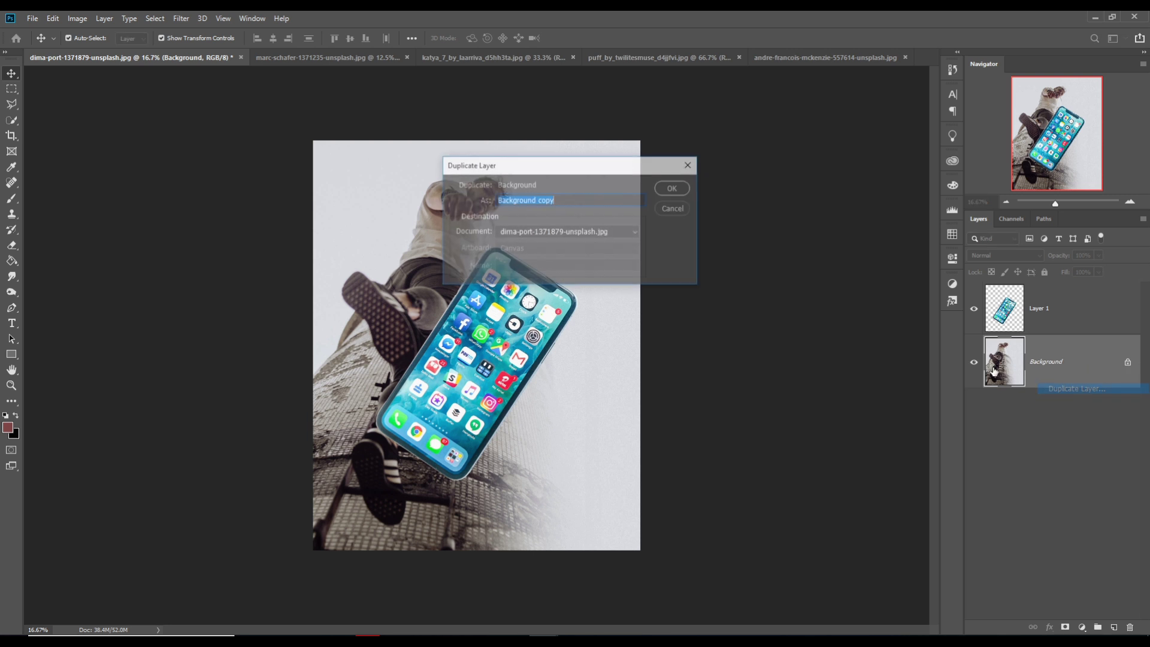
{"action": "left_click", "coordinate": [672, 188]}
{"action": "left_click_drag", "start_coordinate": [1086, 365], "coordinate": [1082, 311]}
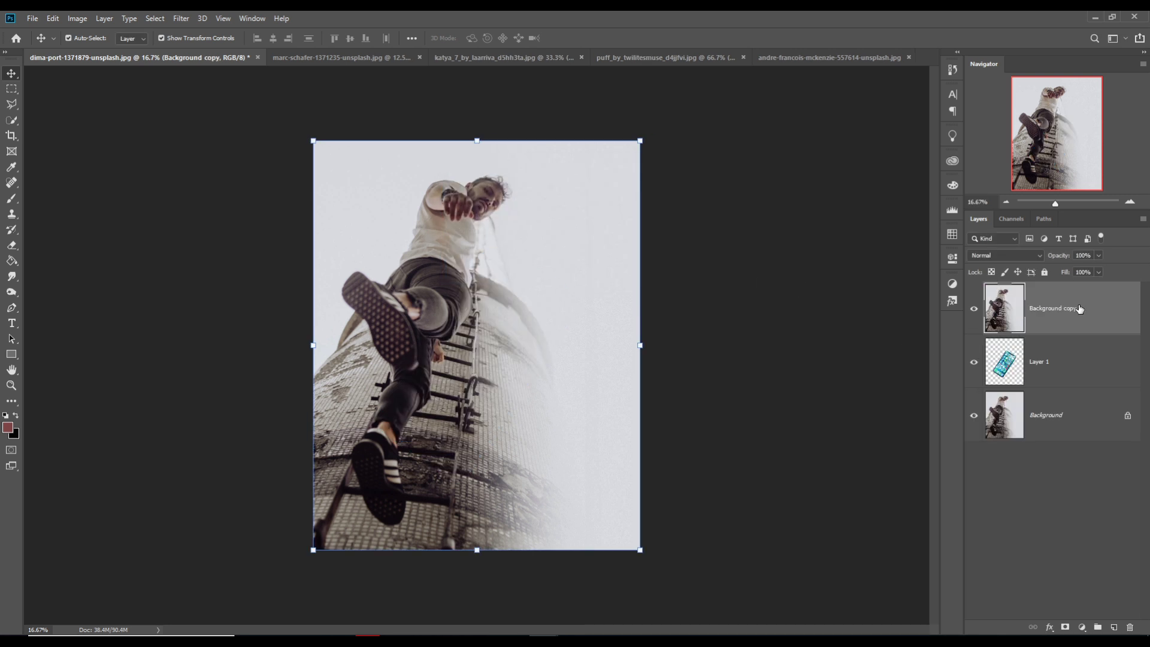
Scale the background copy to about 57.46%, rotate it about 34.56° over the phone, and lower its opacity to 68%.
{"action": "left_click_drag", "start_coordinate": [640, 141], "coordinate": [576, 386]}
{"action": "left_click_drag", "start_coordinate": [446, 412], "coordinate": [523, 345]}
{"action": "left_click", "coordinate": [1098, 255]}
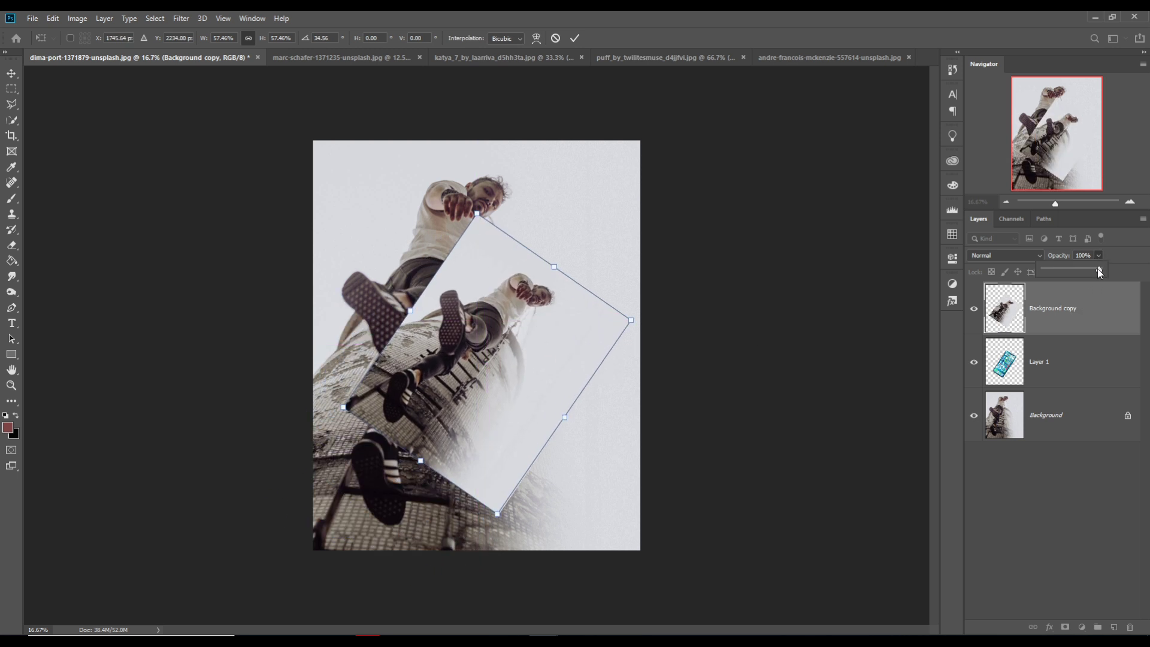
{"action": "left_click_drag", "start_coordinate": [1094, 269], "coordinate": [1087, 270]}
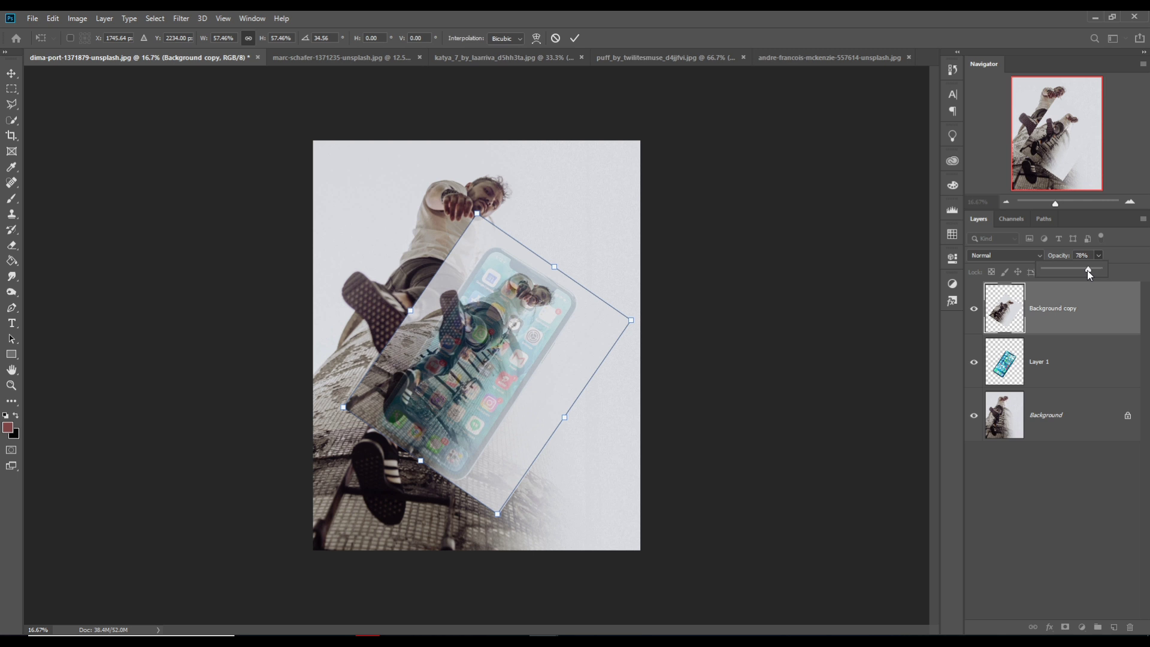
{"action": "left_click_drag", "start_coordinate": [1082, 269], "coordinate": [1081, 270]}
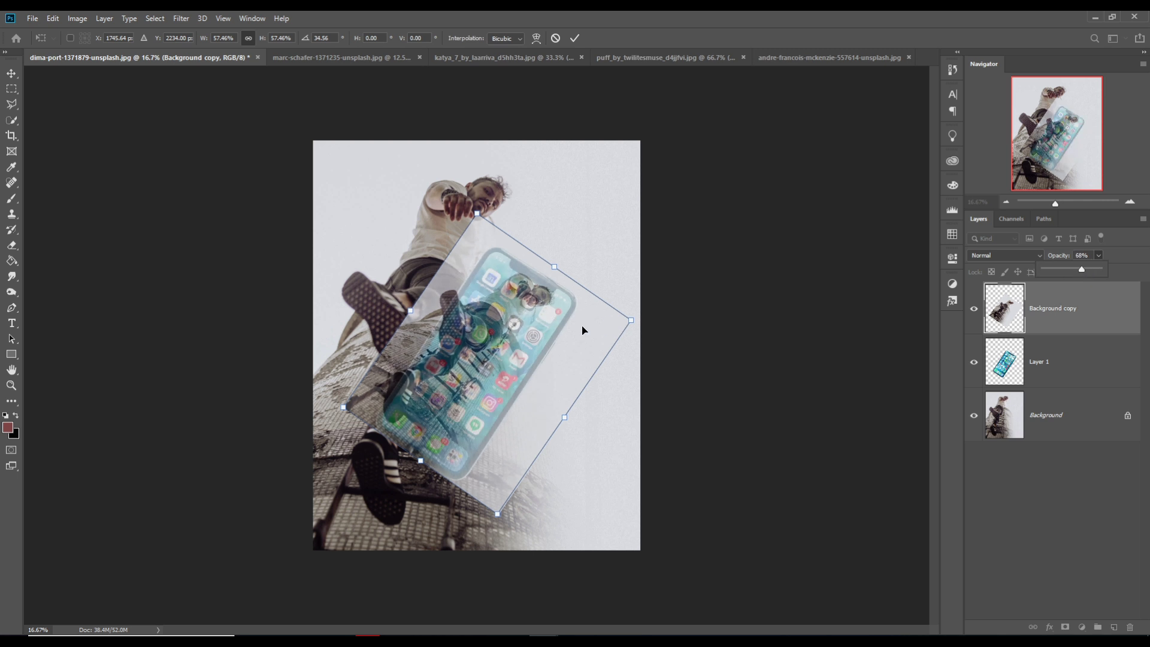
Set the background copy's opacity to 79%, shrink it to about 52.78%, and fit it over the phone screen.
{"action": "left_click_drag", "start_coordinate": [566, 330], "coordinate": [576, 330]}
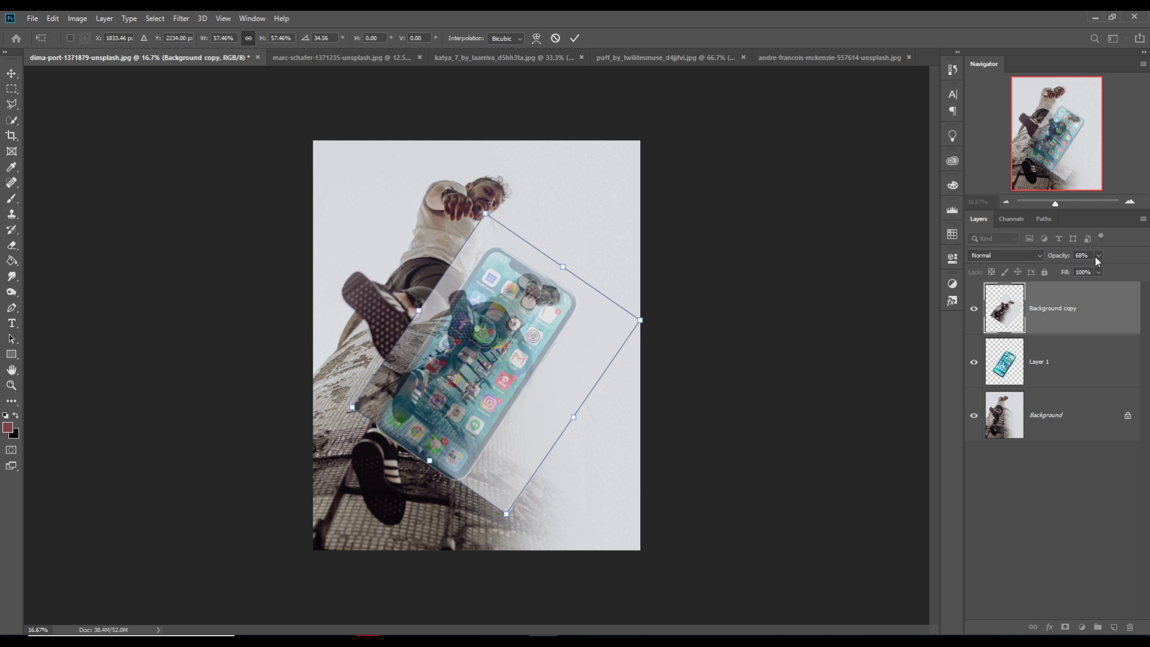
{"action": "left_click_drag", "start_coordinate": [1094, 268], "coordinate": [1105, 268]}
{"action": "left_click_drag", "start_coordinate": [500, 326], "coordinate": [505, 340]}
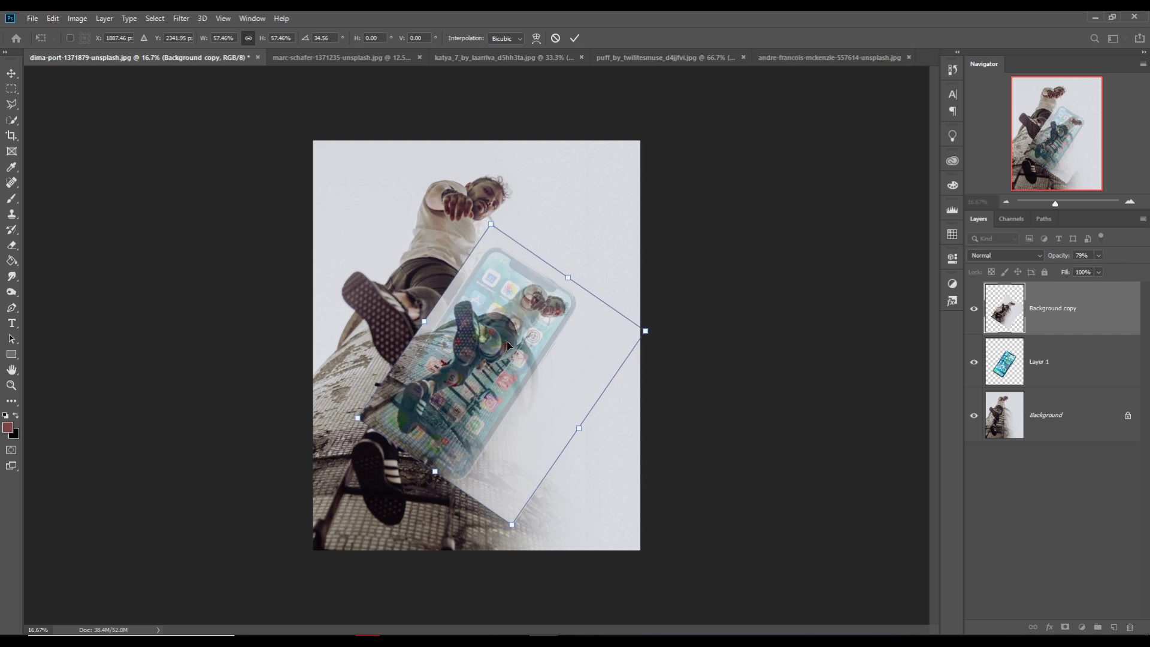
{"action": "left_click_drag", "start_coordinate": [645, 333], "coordinate": [621, 338]}
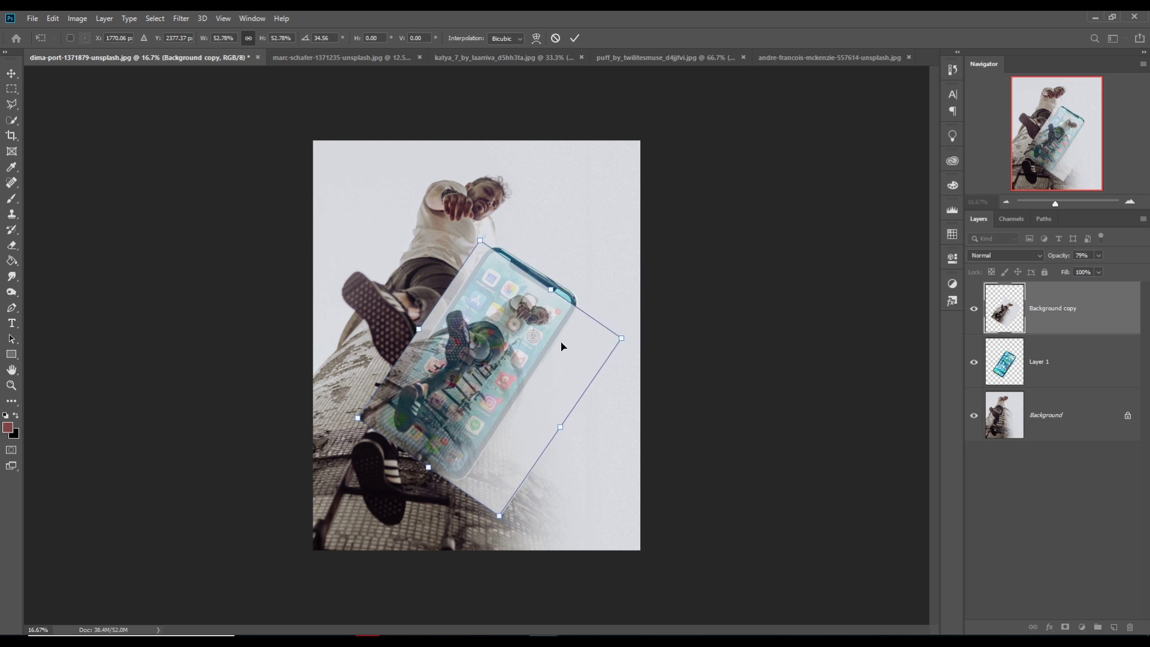
{"action": "left_click_drag", "start_coordinate": [552, 346], "coordinate": [555, 346]}
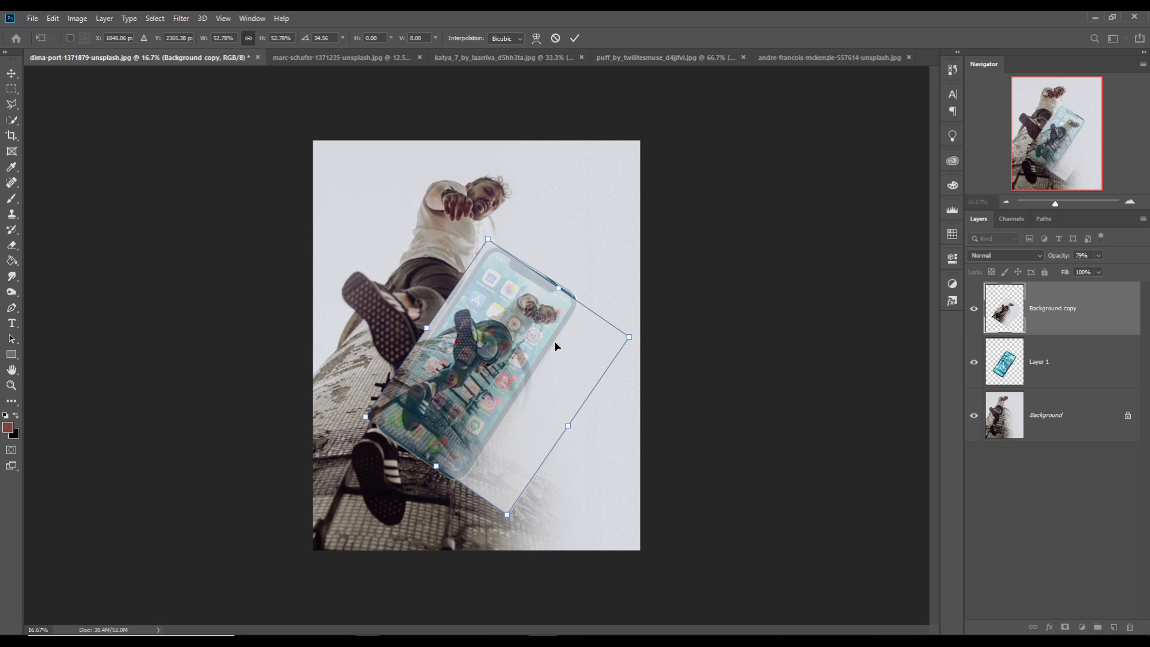
{"action": "left_click", "coordinate": [574, 38]}
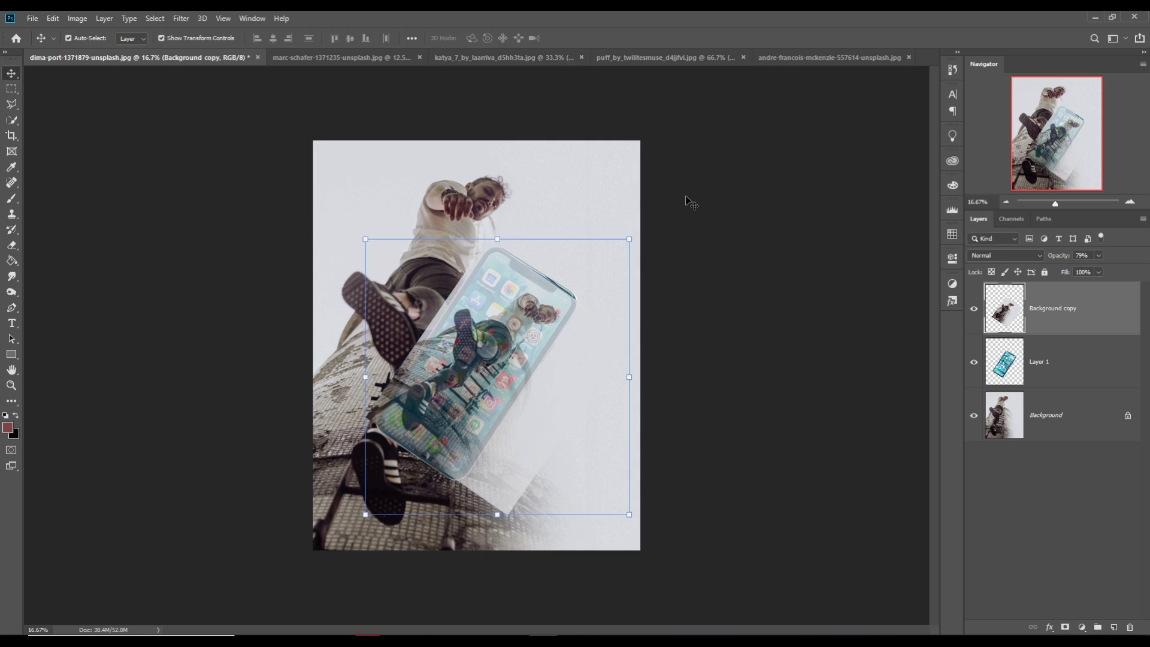
Activate the Pen tool and clip the background copy to the phone layer with a clipping mask.
{"action": "key", "text": "ctrl+plus"}
{"action": "key", "text": "ctrl+plus"}
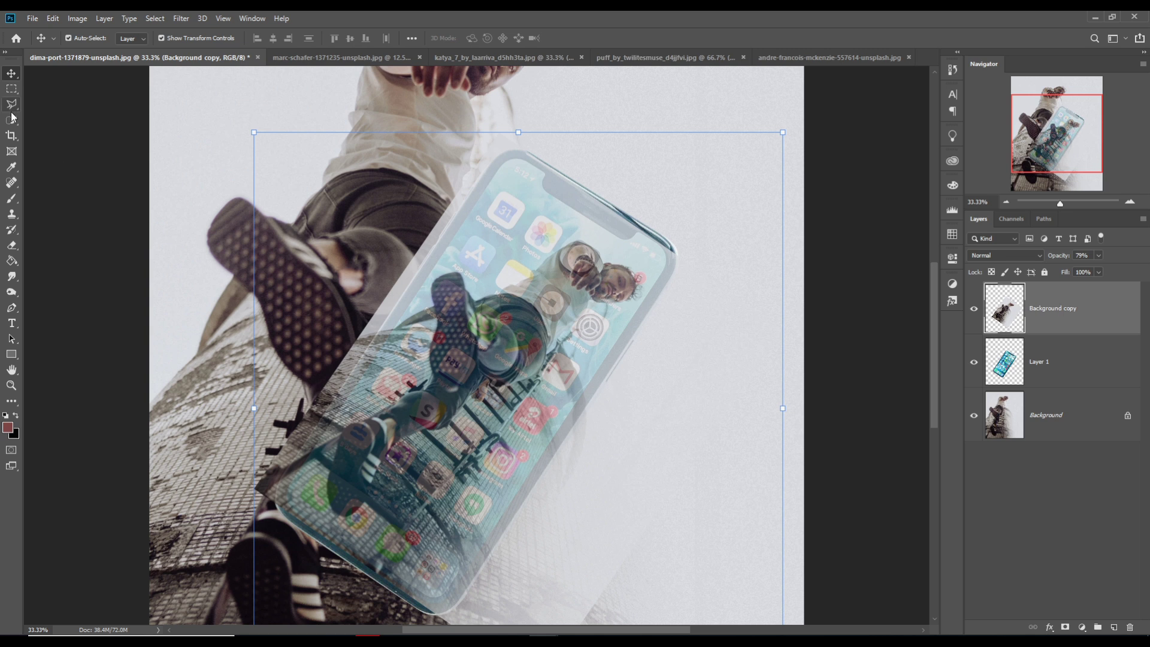
{"action": "left_click", "coordinate": [12, 313]}
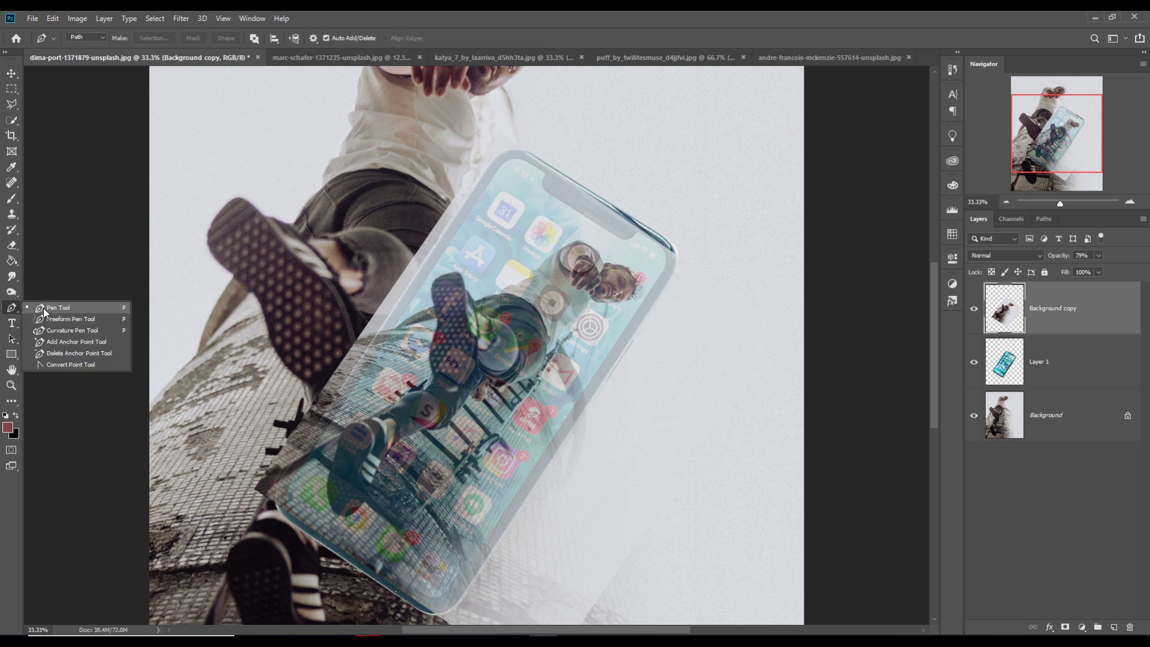
{"action": "left_click", "coordinate": [45, 310]}
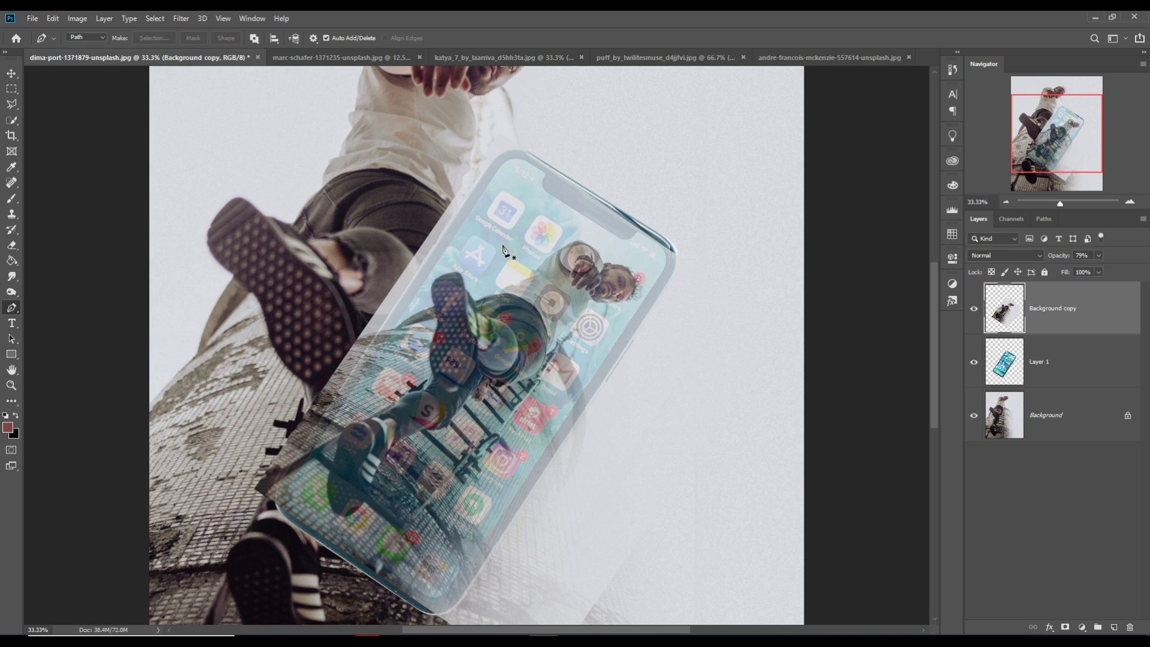
{"action": "right_click", "coordinate": [1075, 311]}
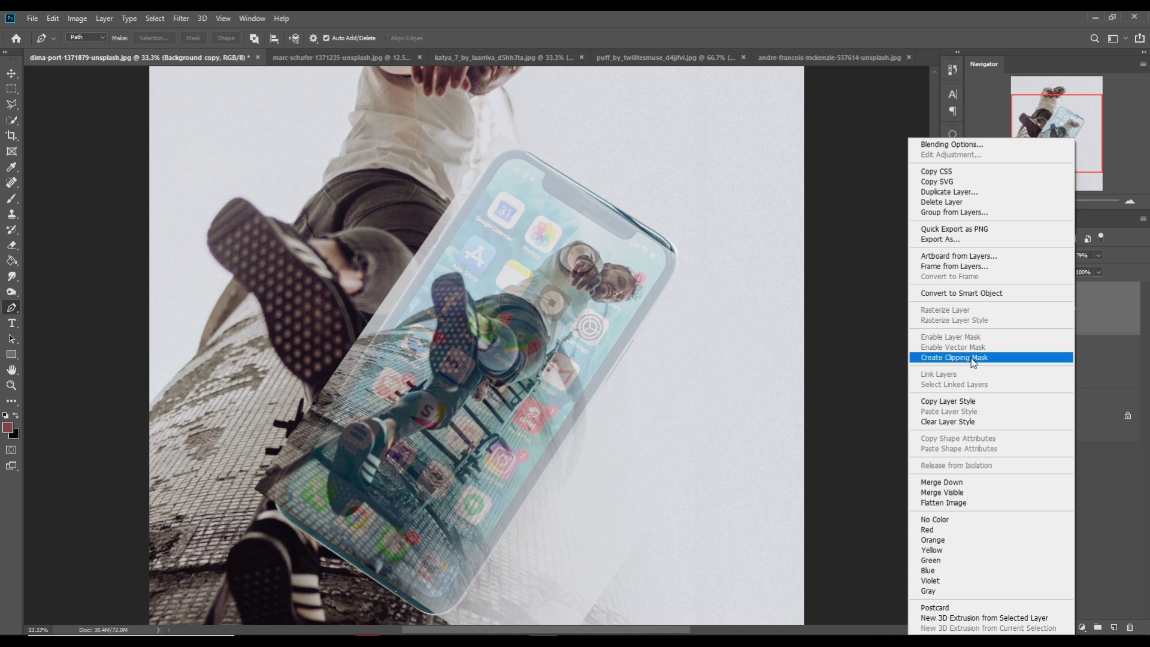
{"action": "left_click", "coordinate": [971, 358]}
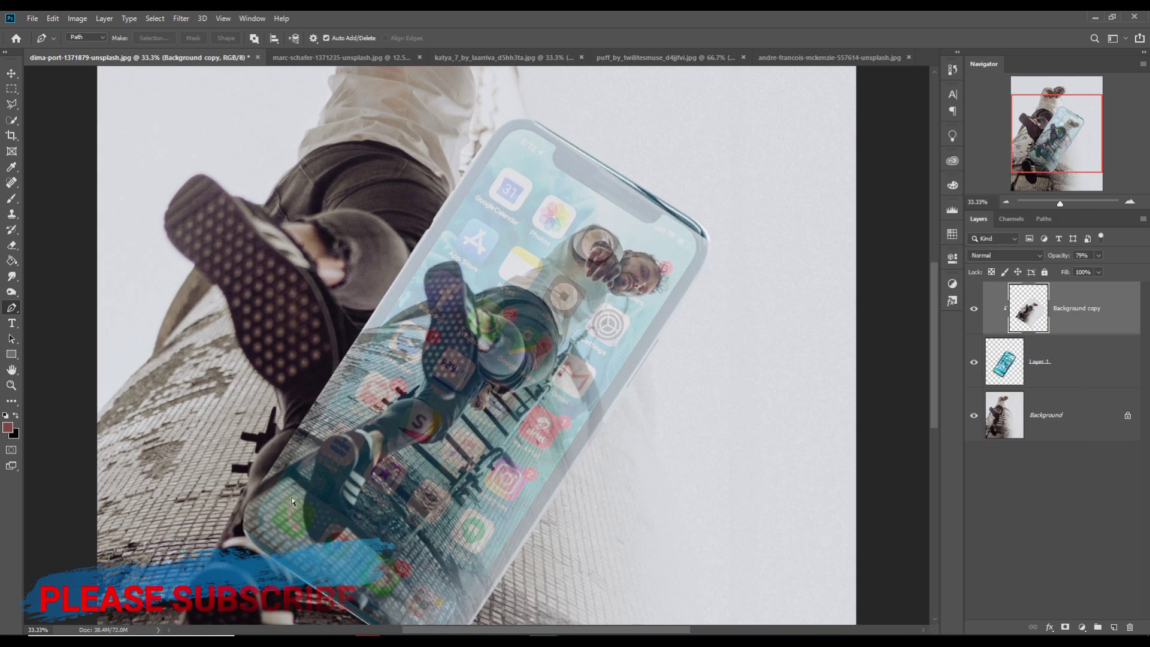
Inspect the phone's lower screen edge up close, briefly hiding the background copy to check the display border.
{"action": "key", "text": "ctrl+plus"}
{"action": "key", "text": "ctrl+plus"}
{"action": "left_click_drag", "start_coordinate": [320, 439], "coordinate": [379, 306]}
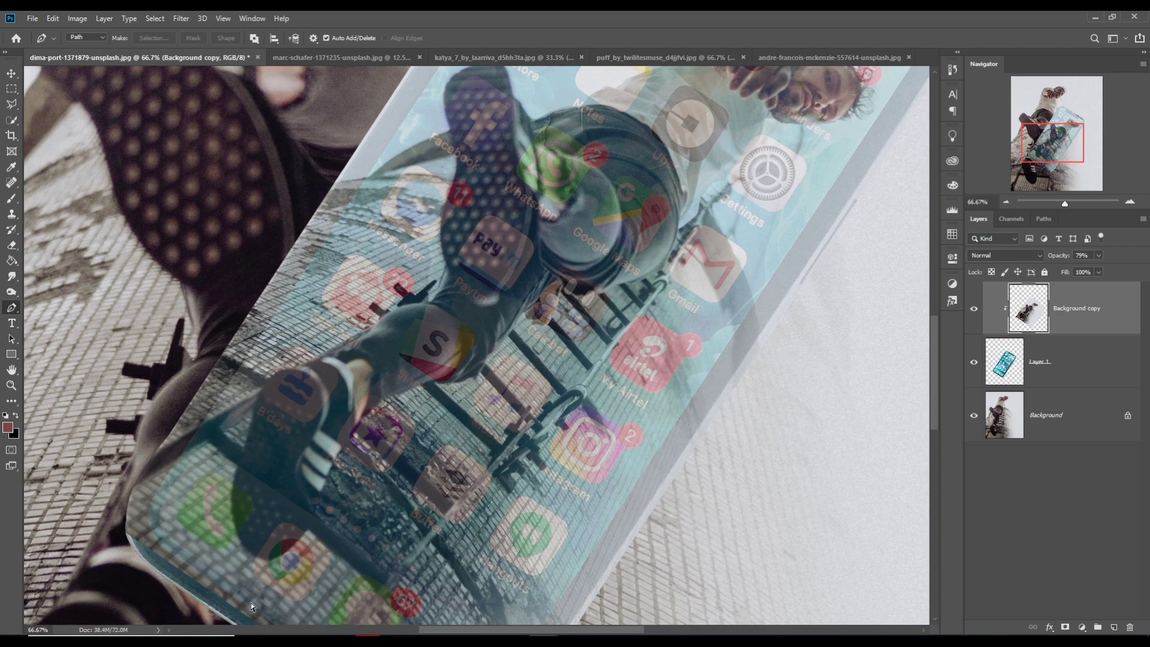
{"action": "scroll", "coordinate": [264, 590], "scroll_direction": "up", "scroll_amount": 3}
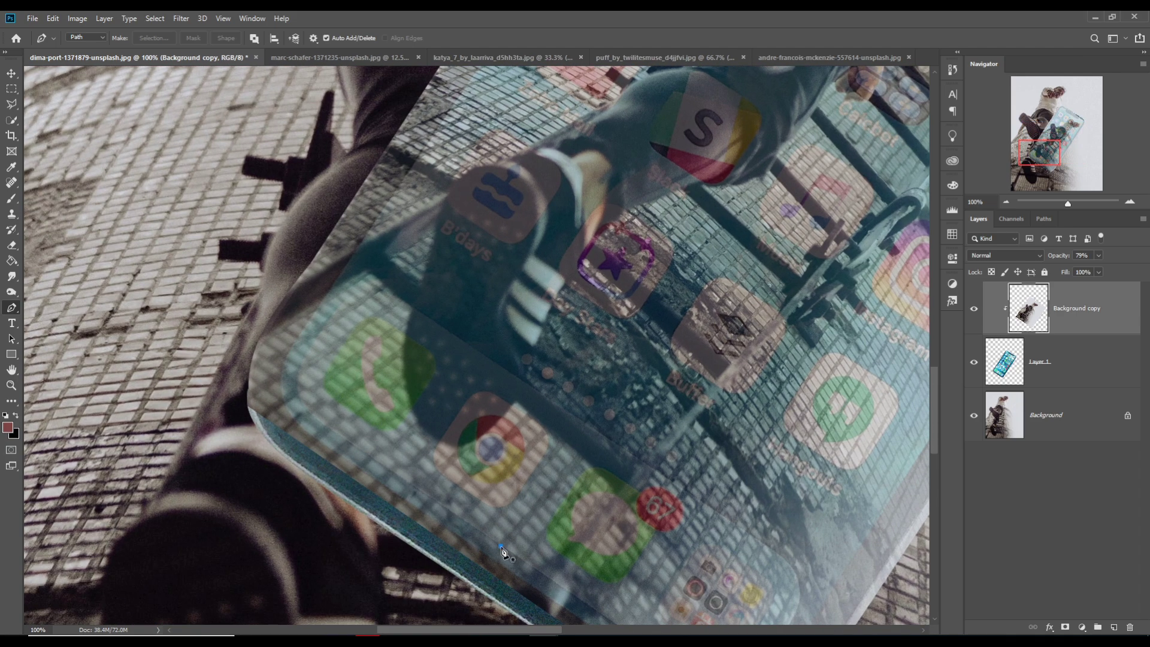
{"action": "left_click", "coordinate": [501, 546]}
{"action": "key", "text": "ctrl+z"}
{"action": "left_click", "coordinate": [975, 311]}
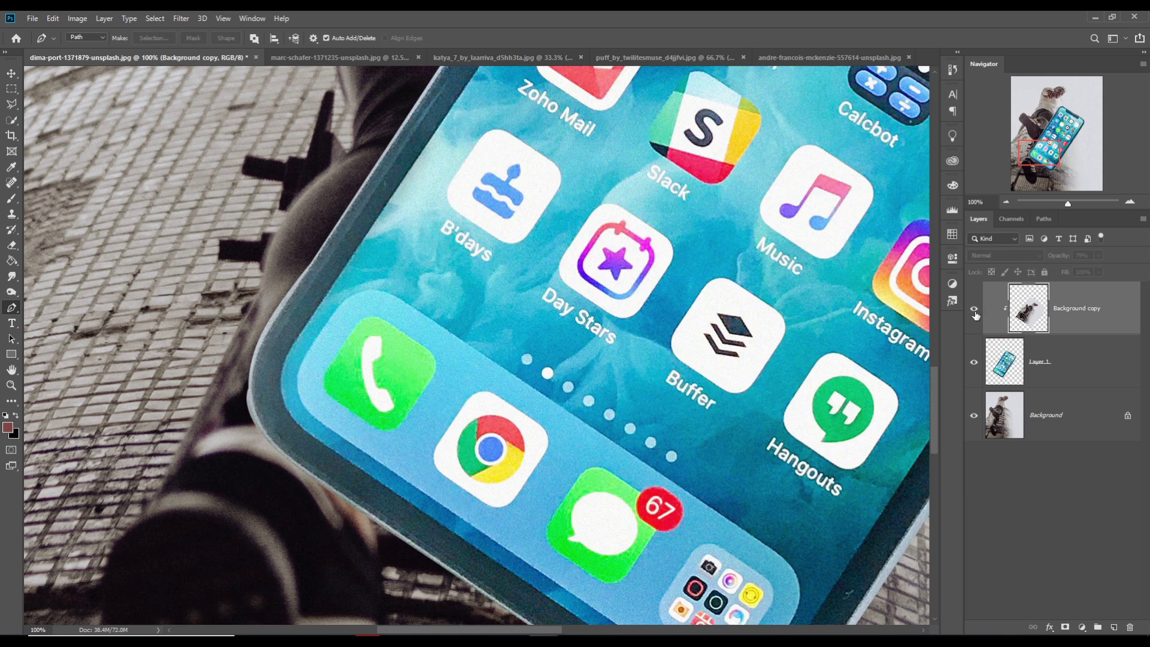
{"action": "left_click", "coordinate": [974, 310]}
Trace a closed Pen path around the phone's display, following its rounded corners and the notch.
{"action": "left_click", "coordinate": [557, 603]}
{"action": "left_click", "coordinate": [287, 352]}
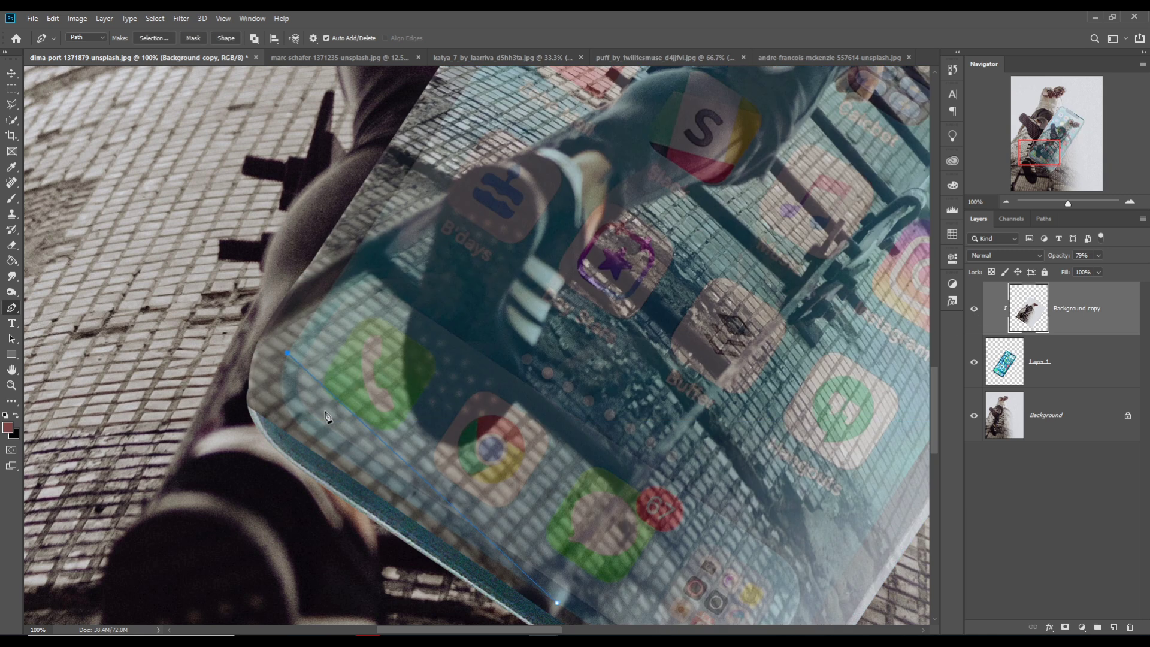
{"action": "left_click_drag", "start_coordinate": [355, 421], "coordinate": [78, 328]}
{"action": "left_click", "coordinate": [436, 577]}
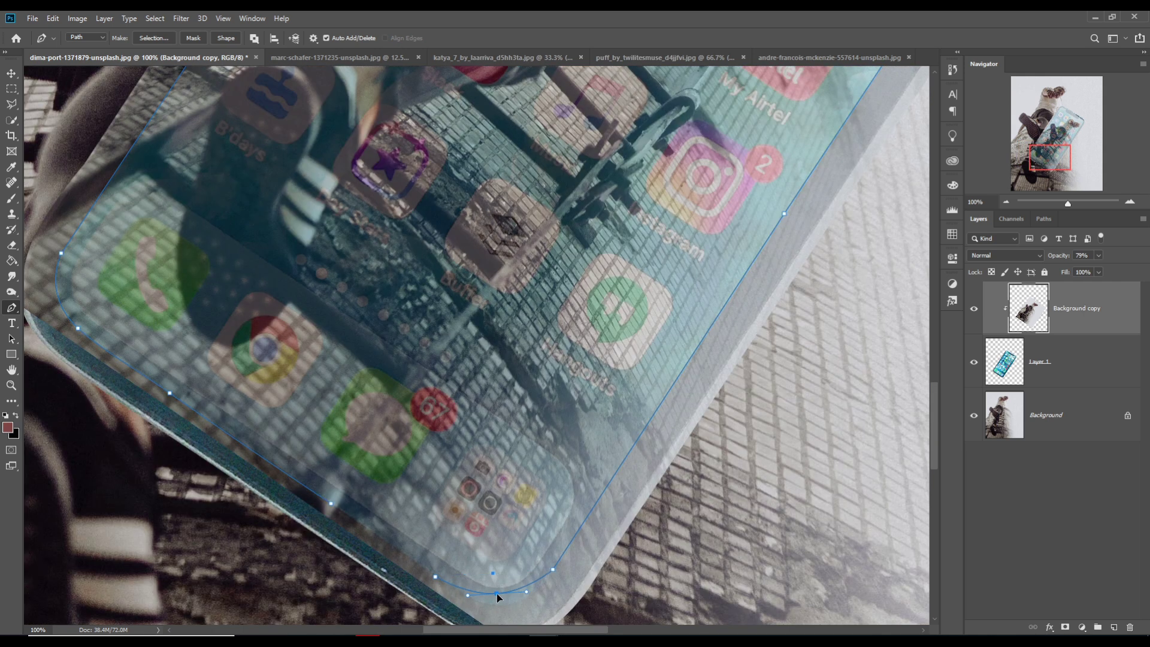
{"action": "left_click_drag", "start_coordinate": [498, 605], "coordinate": [498, 606]}
Convert the path around the phone's display into a selection.
{"action": "key", "text": "ctrl+minus"}
{"action": "key", "text": "ctrl+minus"}
{"action": "key", "text": "ctrl+minus"}
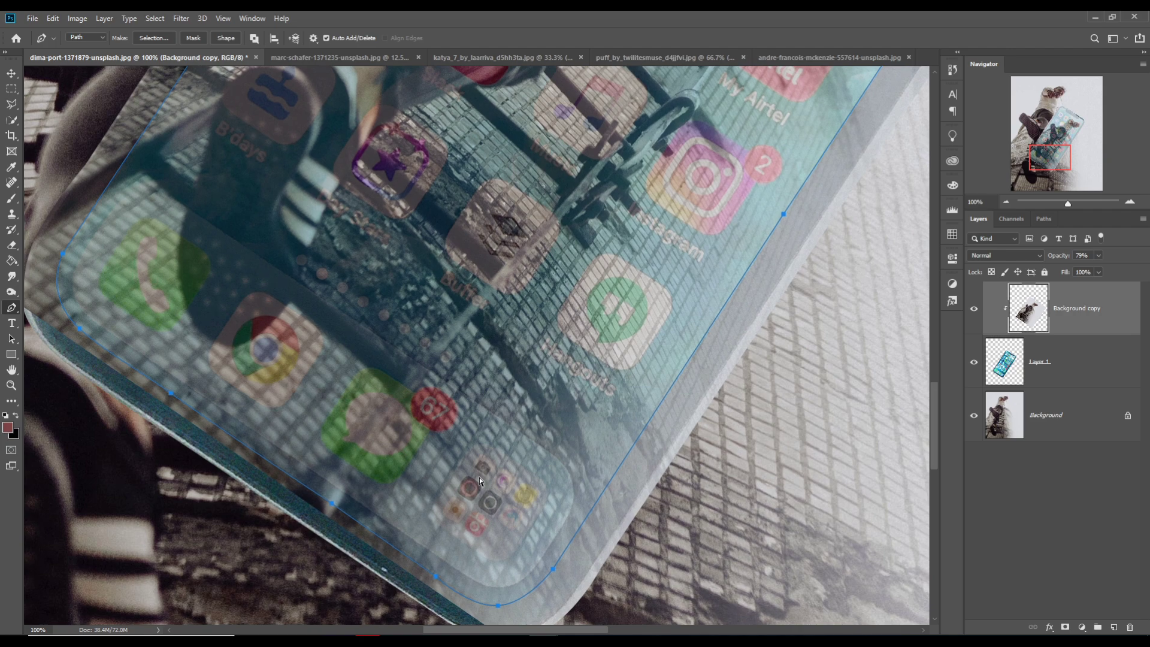
{"action": "key", "text": "ctrl+minus"}
{"action": "key", "text": "ctrl+minus"}
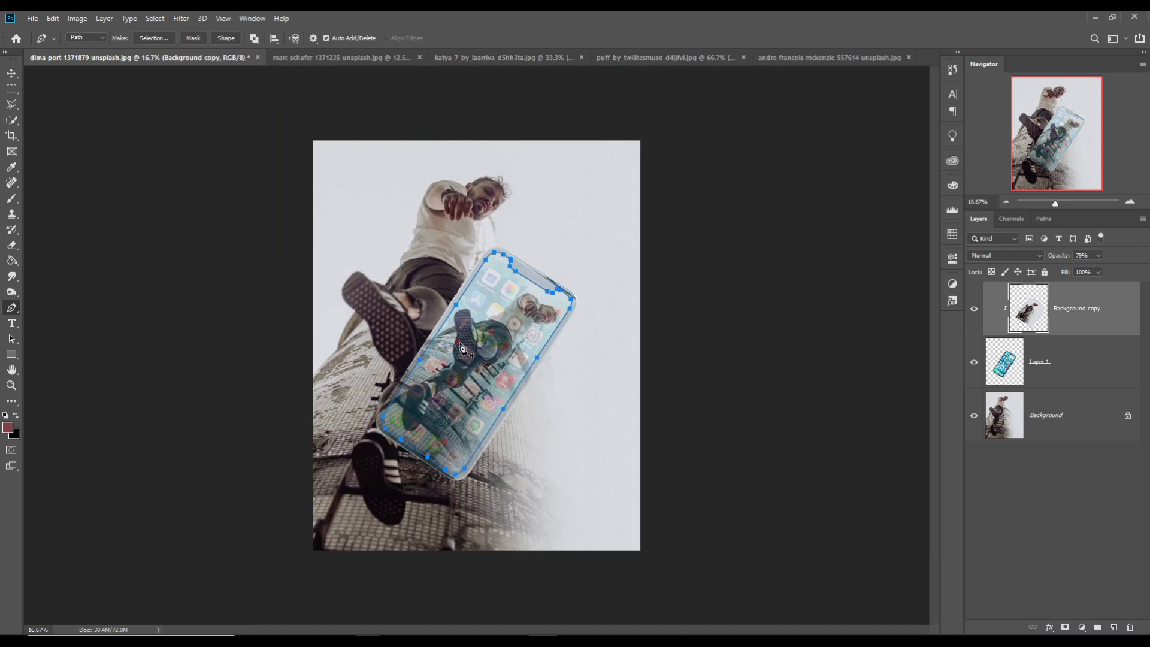
{"action": "right_click", "coordinate": [494, 324]}
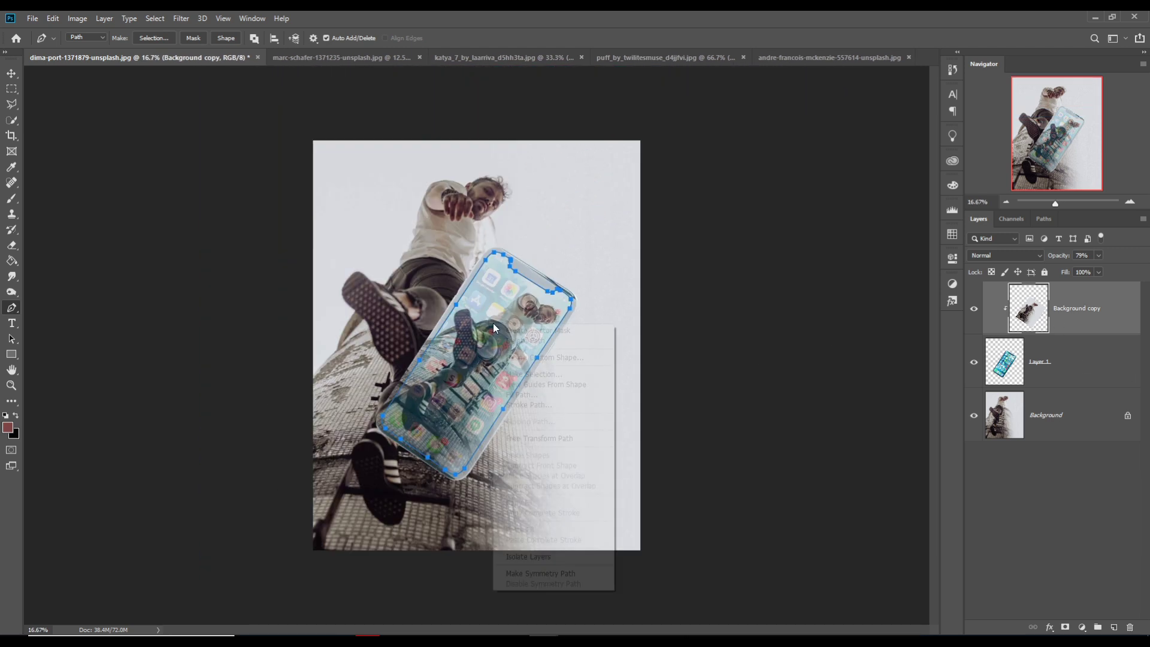
{"action": "left_click", "coordinate": [527, 375]}
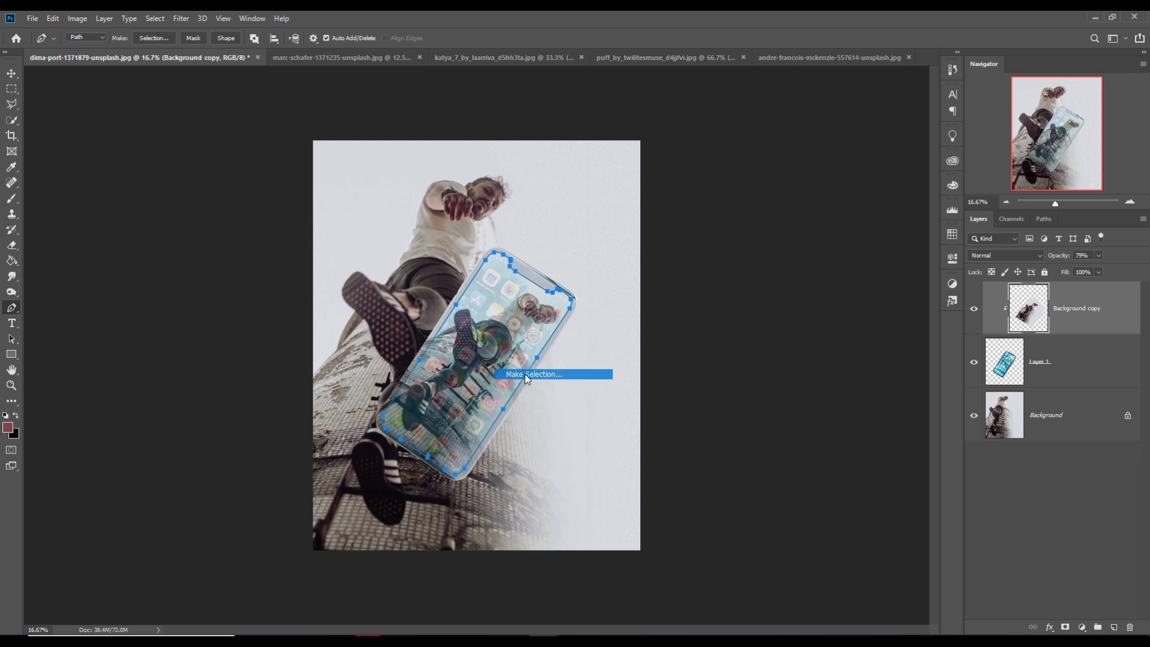
{"action": "left_click", "coordinate": [633, 198]}
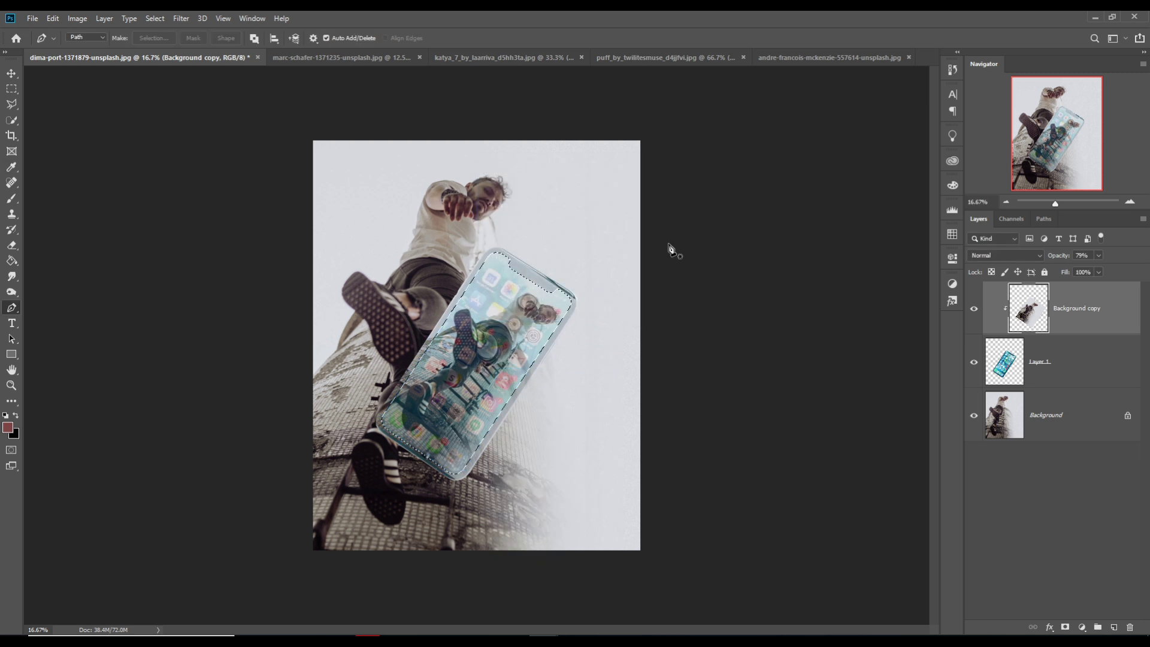
Output the phone-display selection of the background copy to a new layer through Select and Mask.
{"action": "left_click", "coordinate": [12, 121]}
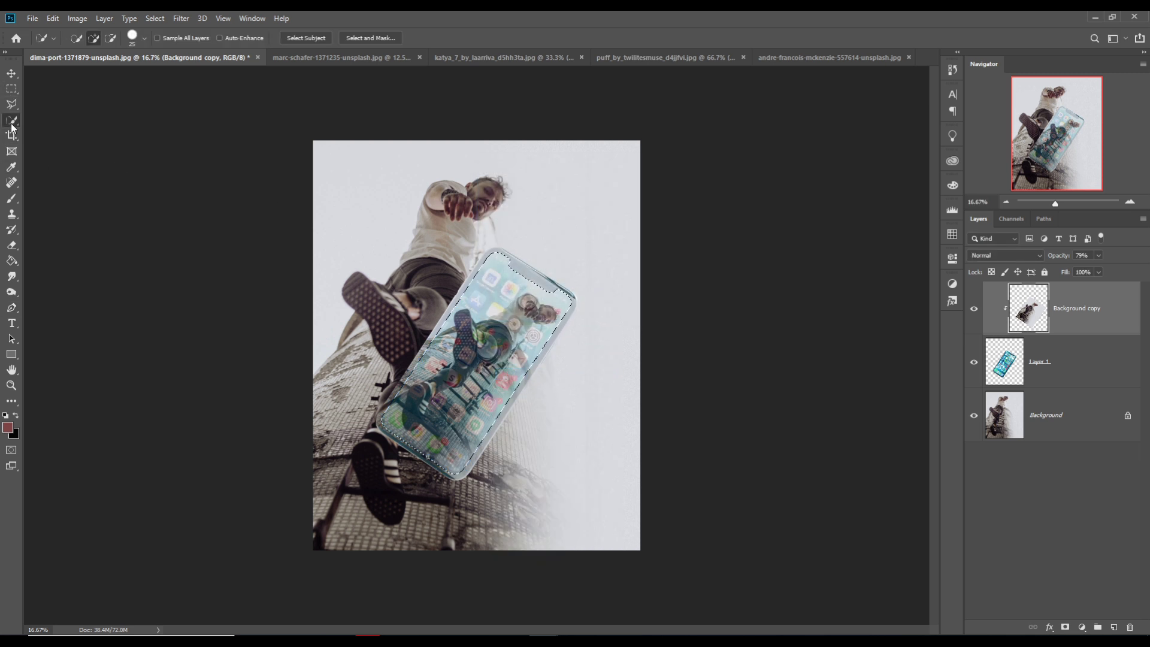
{"action": "left_click", "coordinate": [371, 38]}
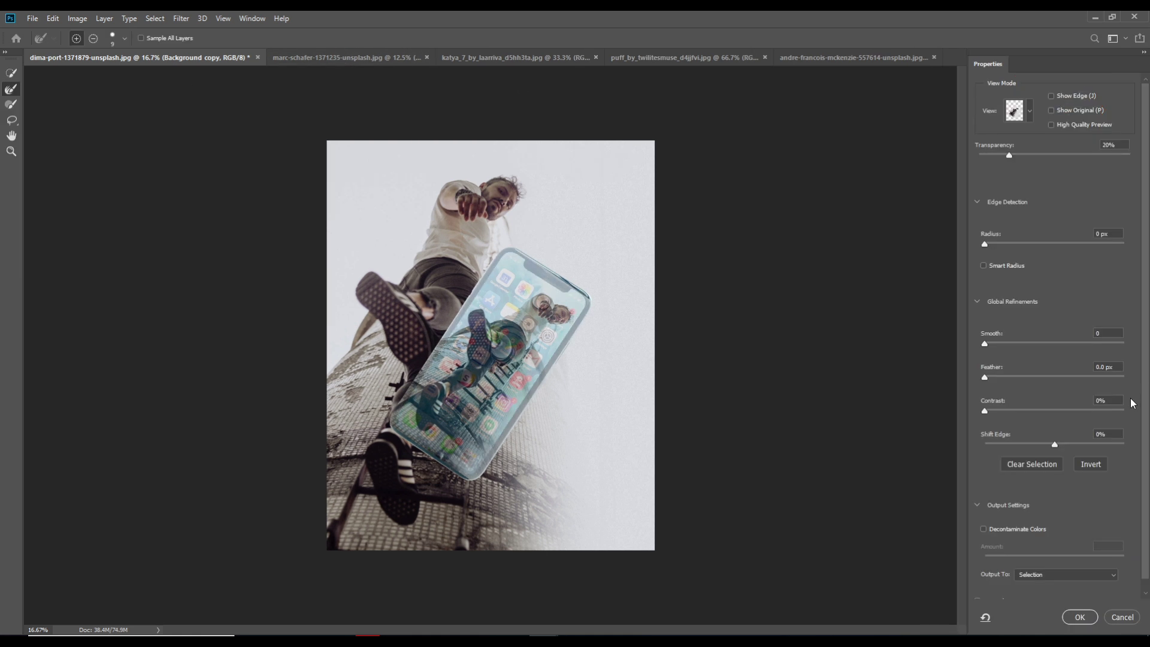
{"action": "left_click", "coordinate": [1075, 574]}
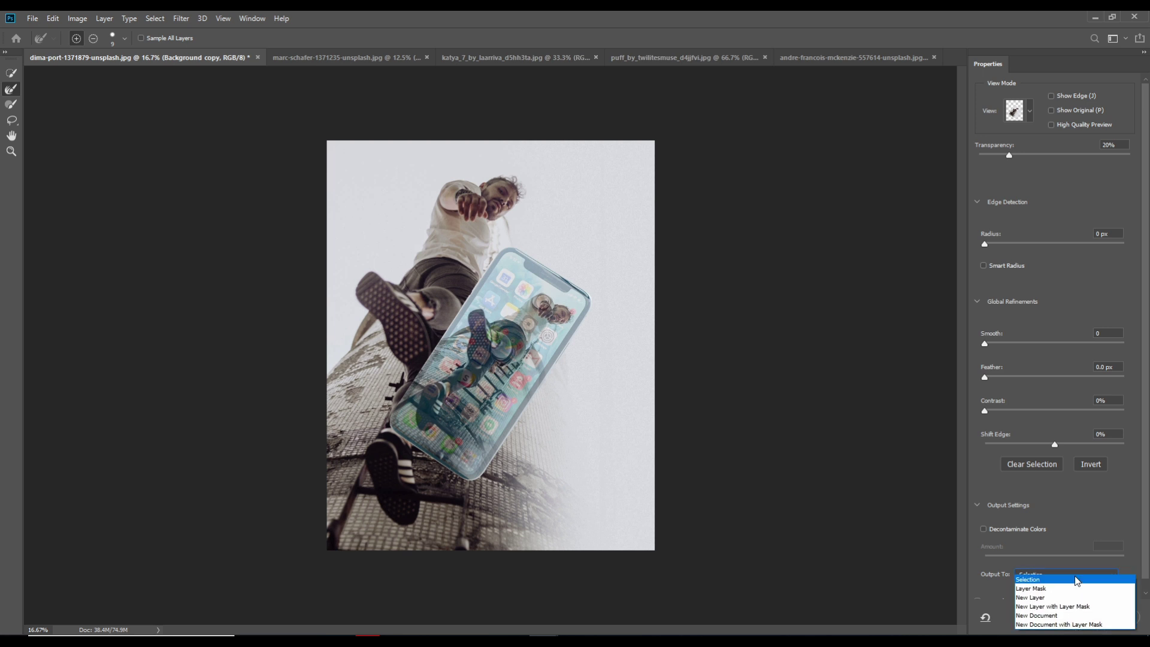
{"action": "left_click", "coordinate": [1040, 598]}
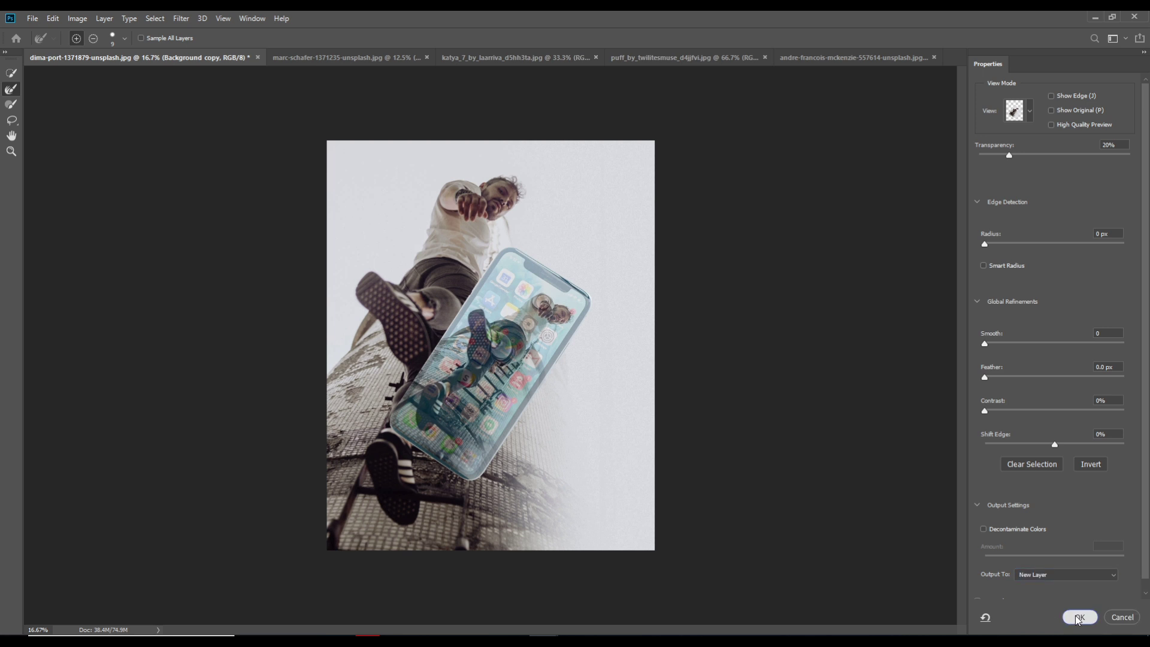
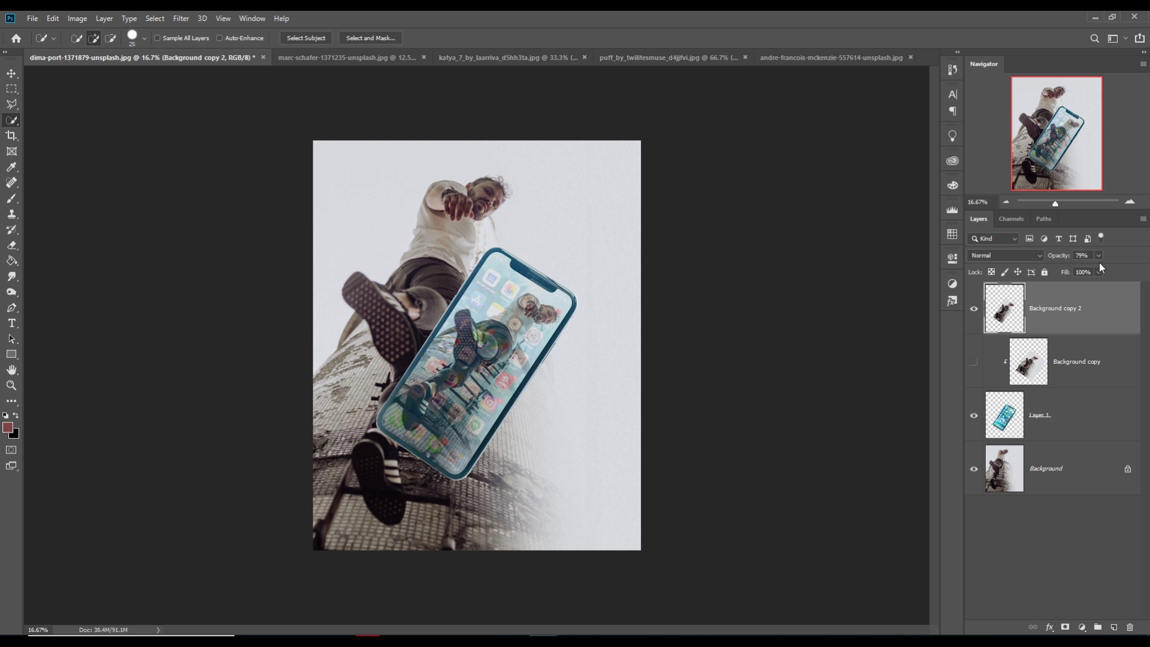
Raise the new cut-out layer's opacity to 100% and delete the old clipped Background copy layer.
{"action": "left_click_drag", "start_coordinate": [1098, 270], "coordinate": [1139, 273]}
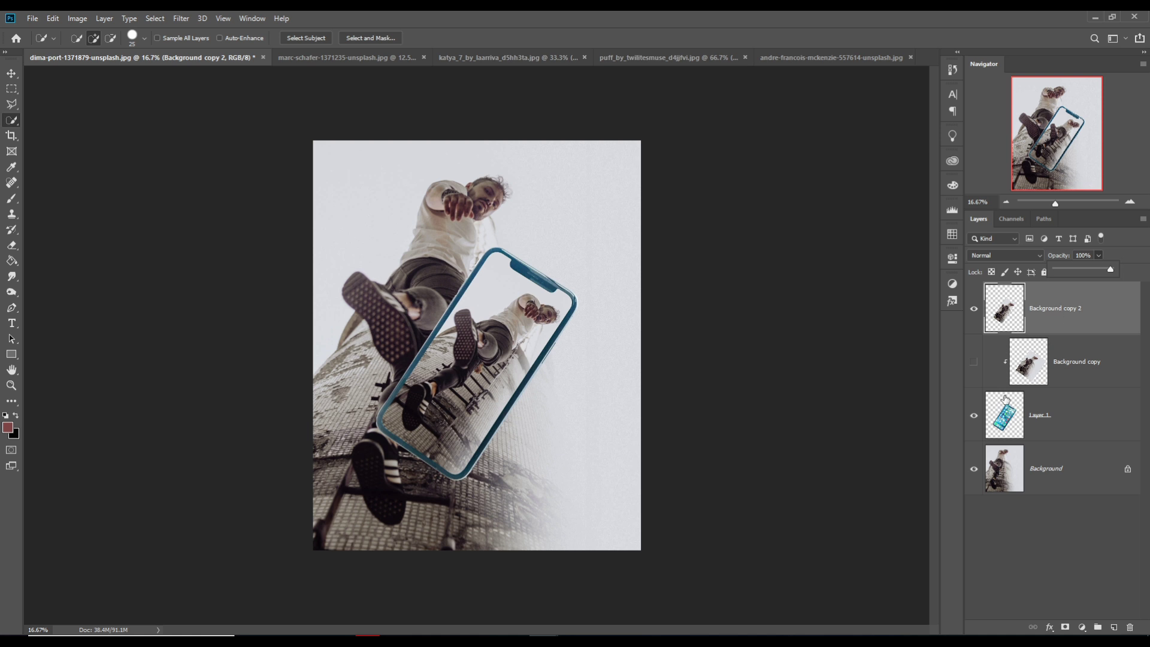
{"action": "left_click", "coordinate": [1081, 368]}
{"action": "key", "text": "Delete"}
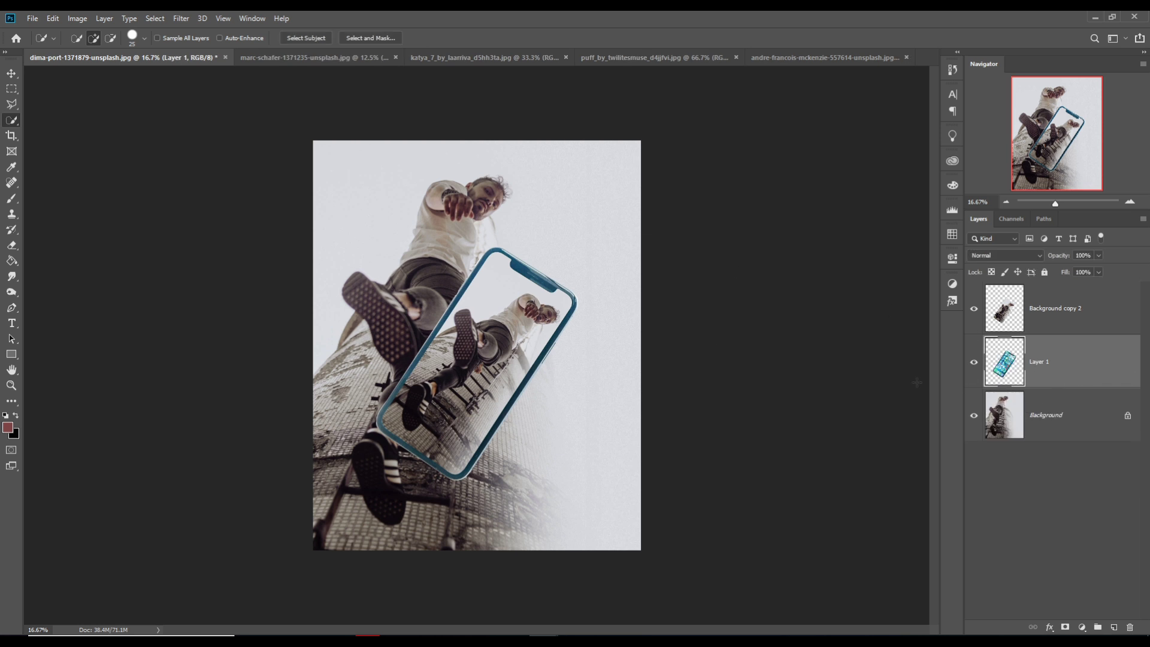
Scale the phone and its screen image together to about 127.6% and reposition them over the lower part of the photo.
{"action": "left_click", "coordinate": [11, 72]}
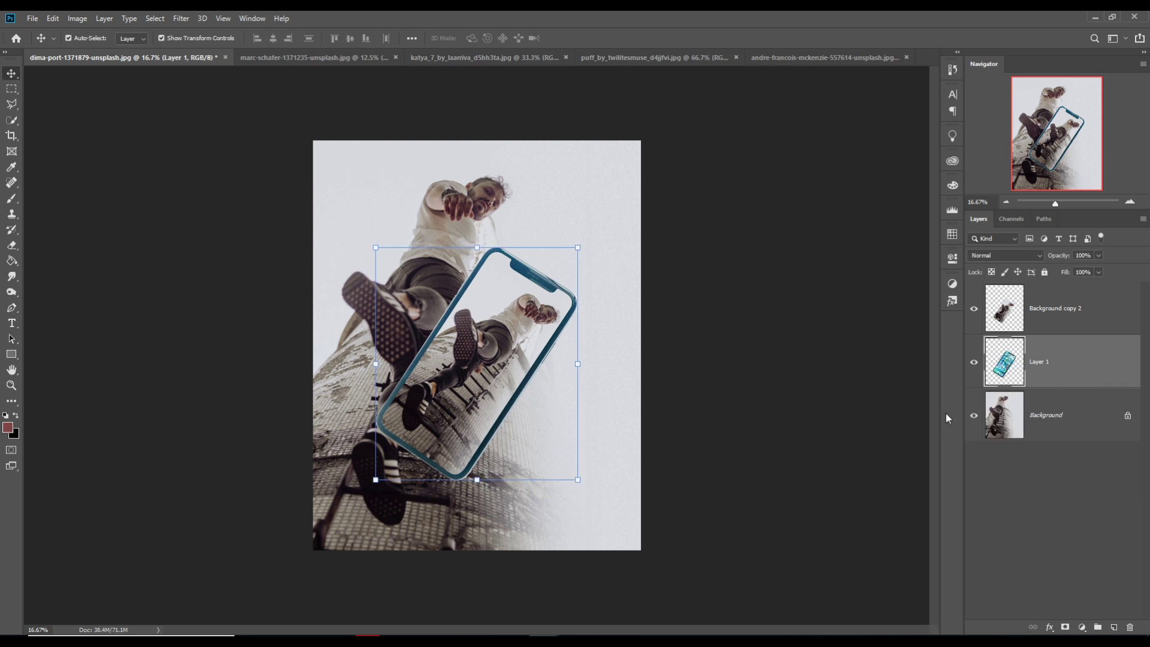
{"action": "left_click", "coordinate": [1063, 325]}
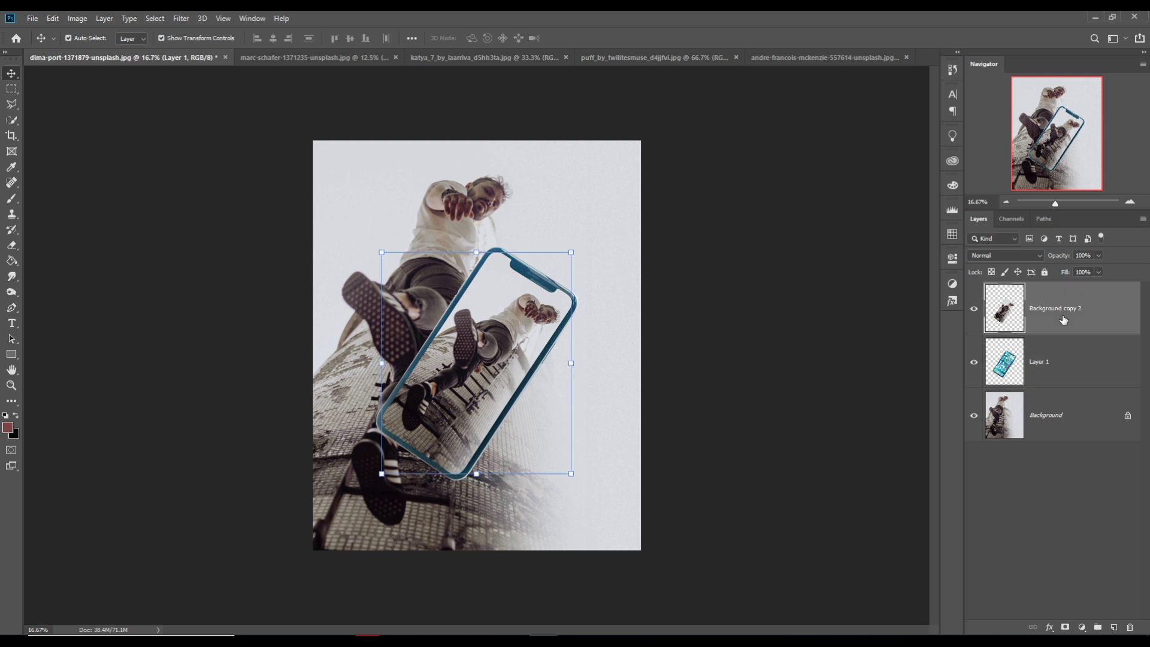
{"action": "left_click", "coordinate": [1076, 368], "text": "ctrl"}
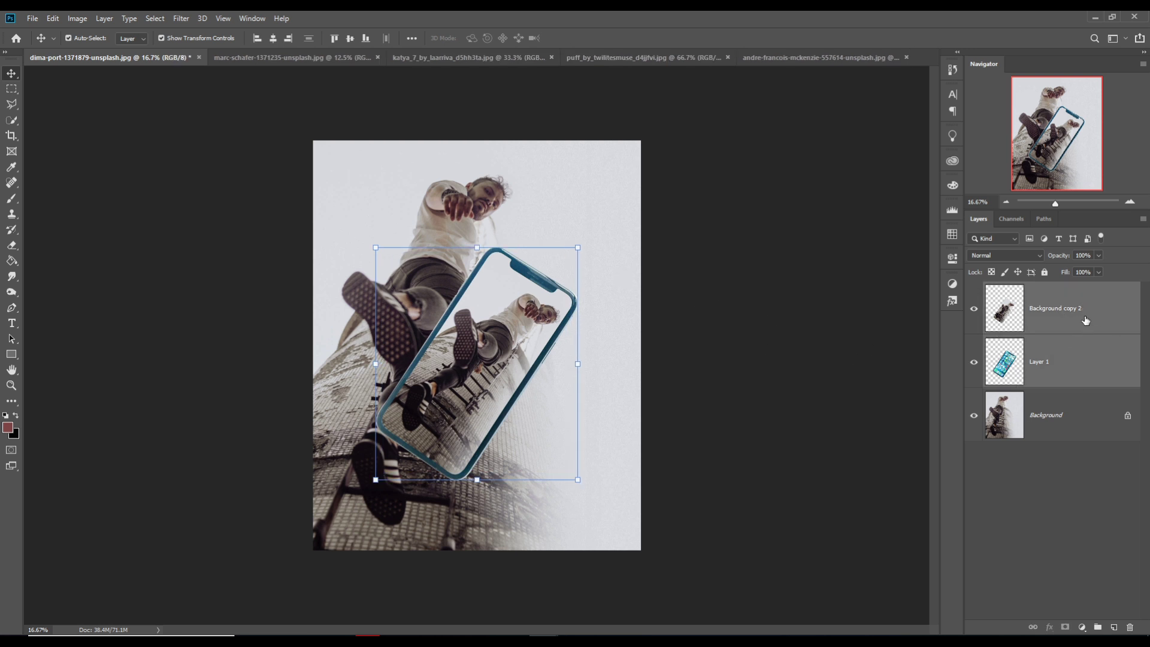
{"action": "left_click_drag", "start_coordinate": [583, 254], "coordinate": [620, 226]}
{"action": "left_click_drag", "start_coordinate": [561, 307], "coordinate": [566, 344]}
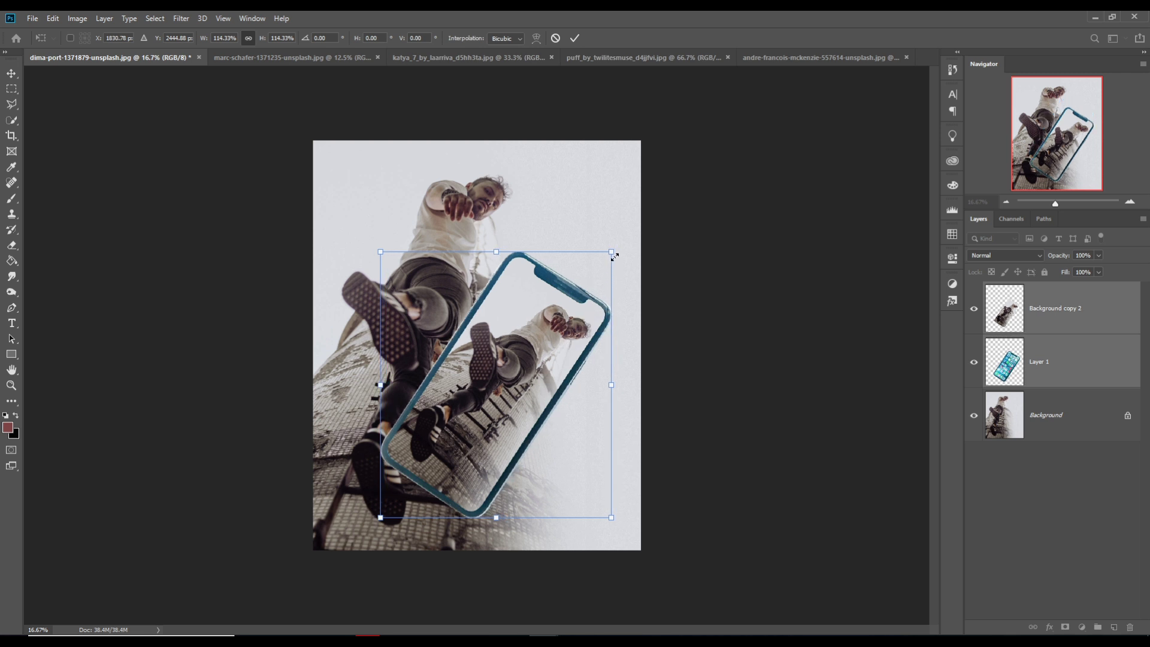
{"action": "left_click_drag", "start_coordinate": [615, 256], "coordinate": [621, 246]}
{"action": "mouse_move", "coordinate": [579, 329]}
{"action": "left_mouse_down"}
{"action": "mouse_move", "coordinate": [564, 358]}
{"action": "mouse_move", "coordinate": [580, 318]}
{"action": "left_mouse_up"}
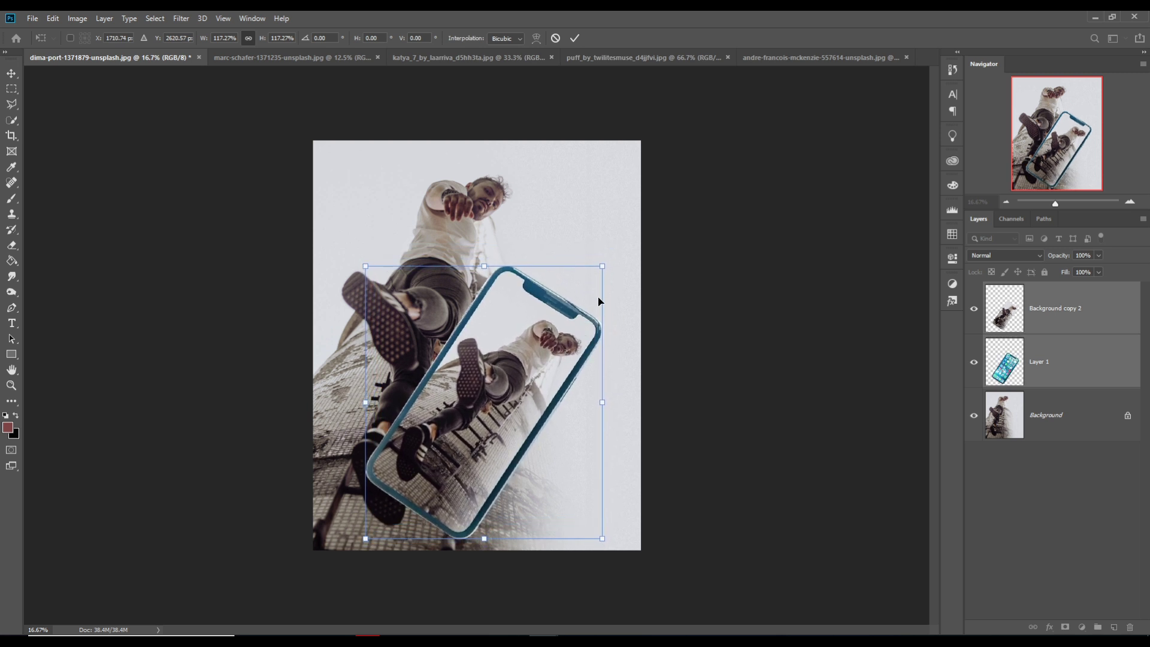
{"action": "left_click_drag", "start_coordinate": [605, 273], "coordinate": [638, 260]}
{"action": "left_click_drag", "start_coordinate": [563, 359], "coordinate": [556, 364]}
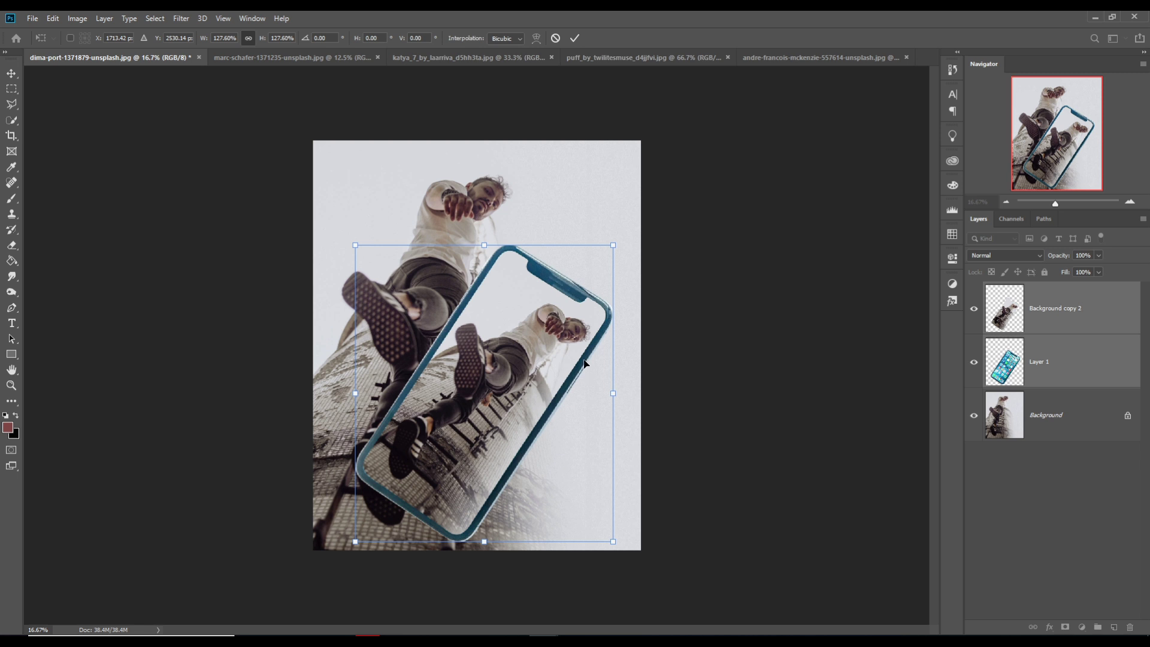
{"action": "left_click", "coordinate": [574, 38]}
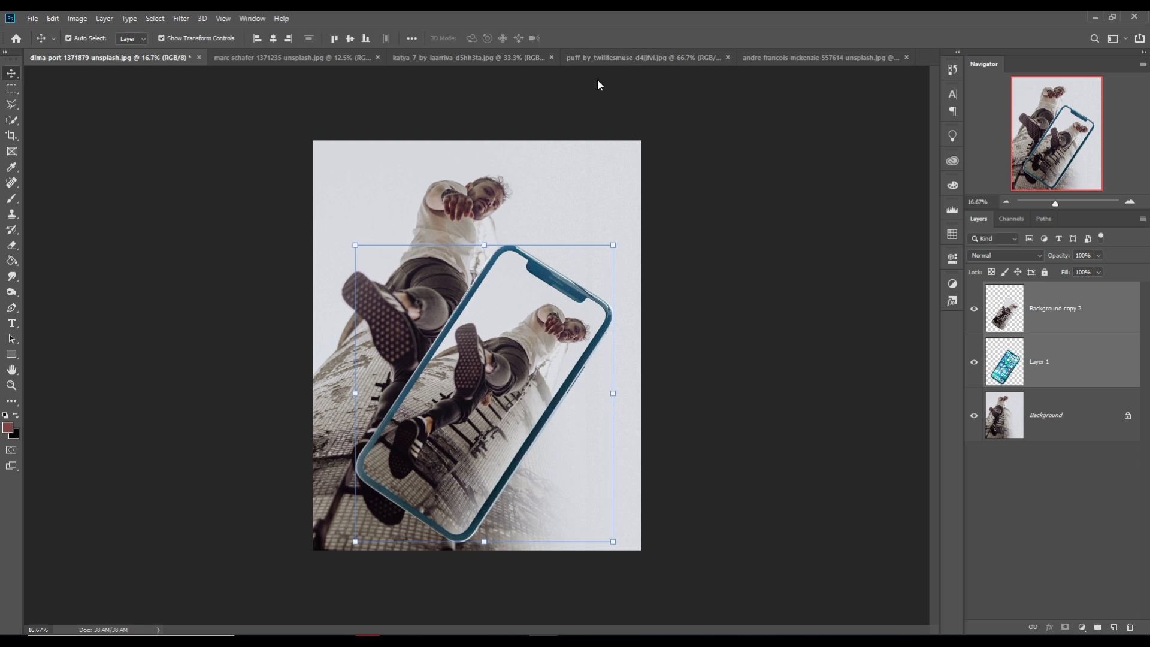
Duplicate the Background layer and hide the original.
{"action": "left_click", "coordinate": [1028, 425]}
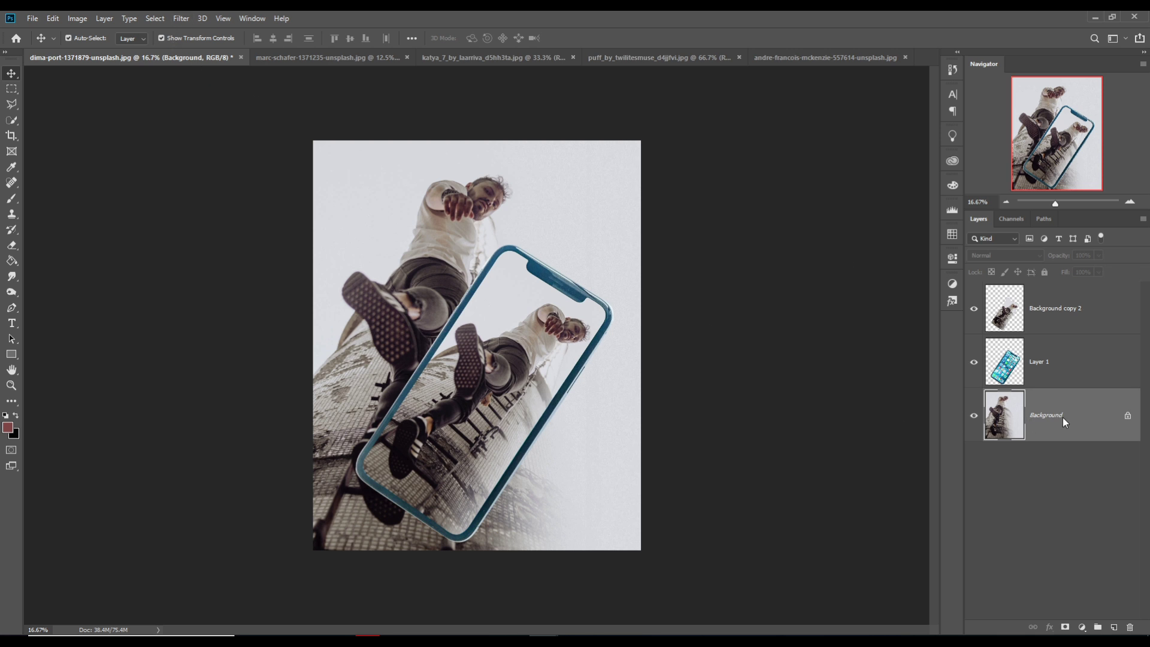
{"action": "right_click", "coordinate": [1062, 418]}
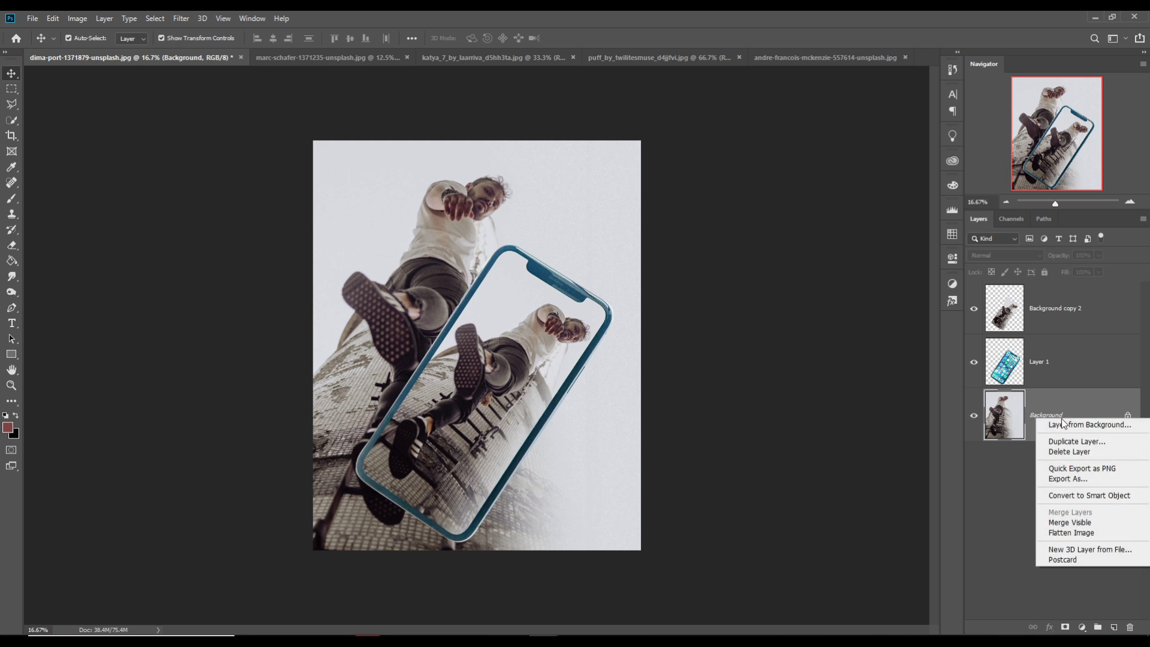
{"action": "left_click", "coordinate": [1069, 439]}
{"action": "left_click", "coordinate": [666, 193]}
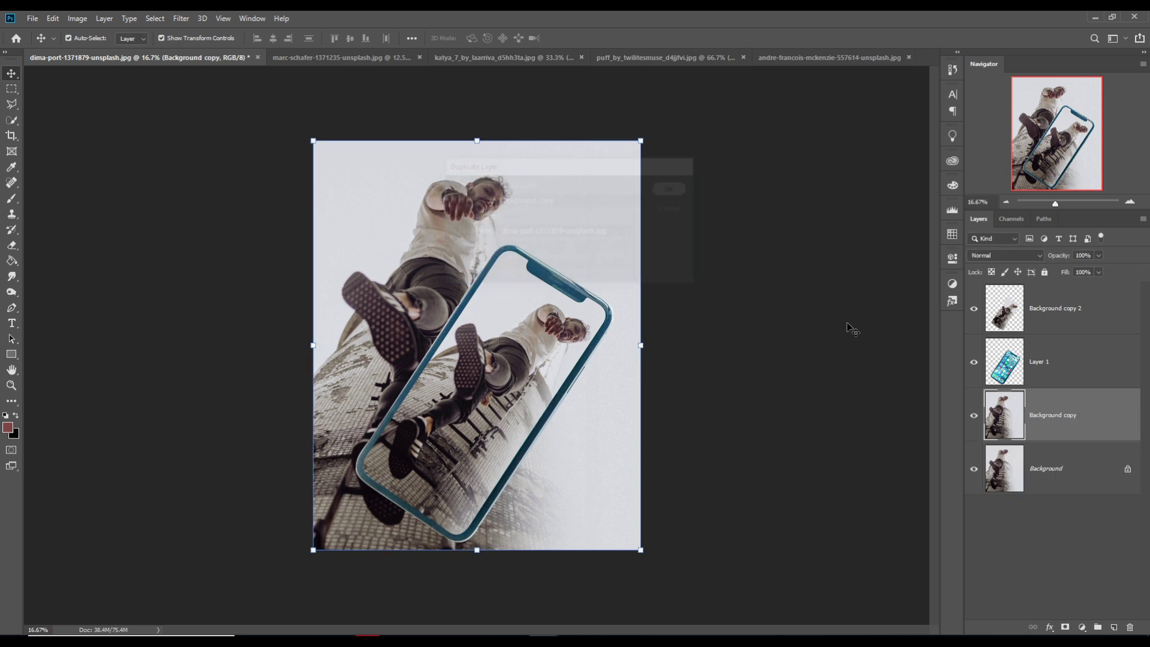
{"action": "left_click", "coordinate": [974, 468]}
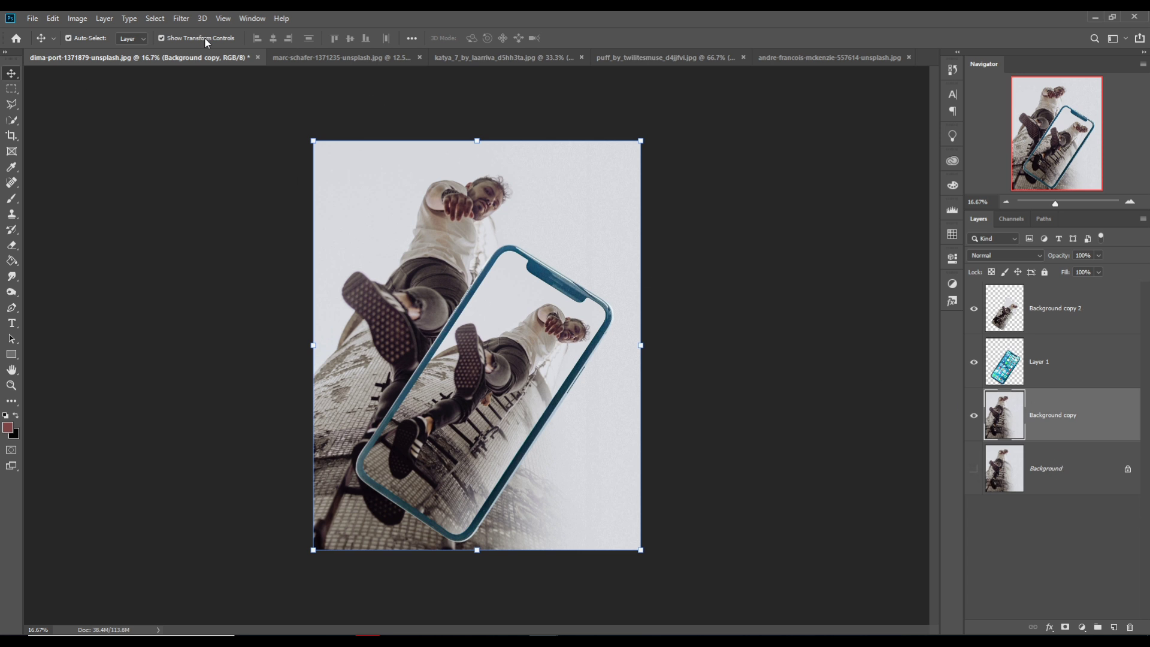
Apply a Gaussian Blur with a 4.6-pixel radius to the Background copy layer.
{"action": "left_click", "coordinate": [181, 18]}
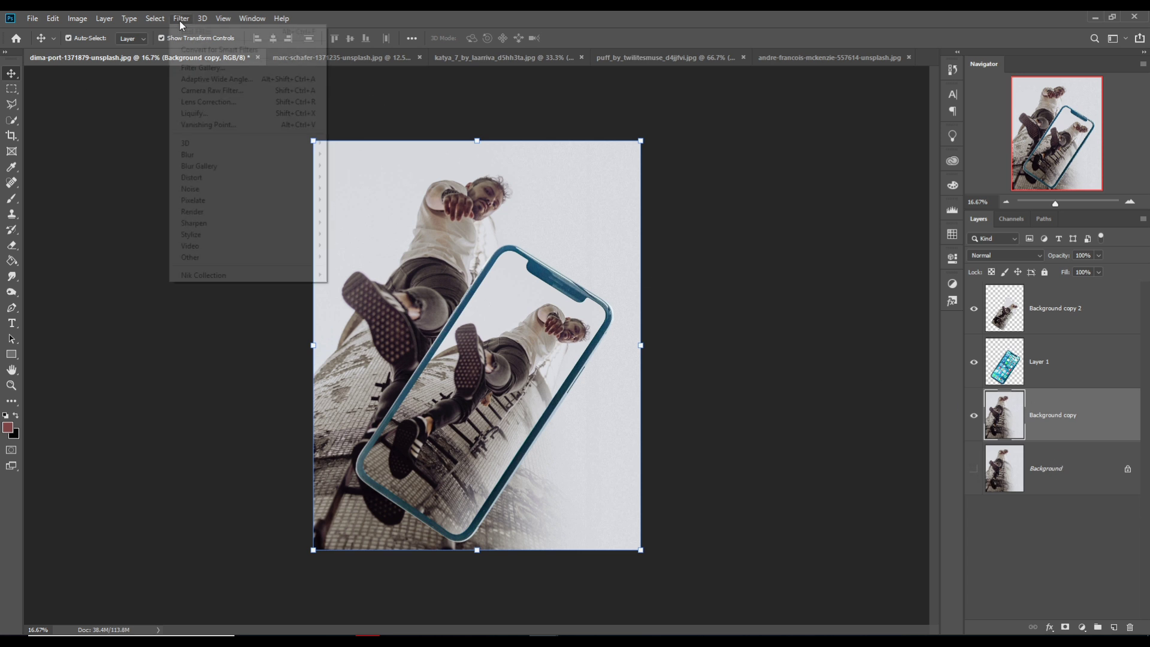
{"action": "mouse_move", "coordinate": [201, 158]}
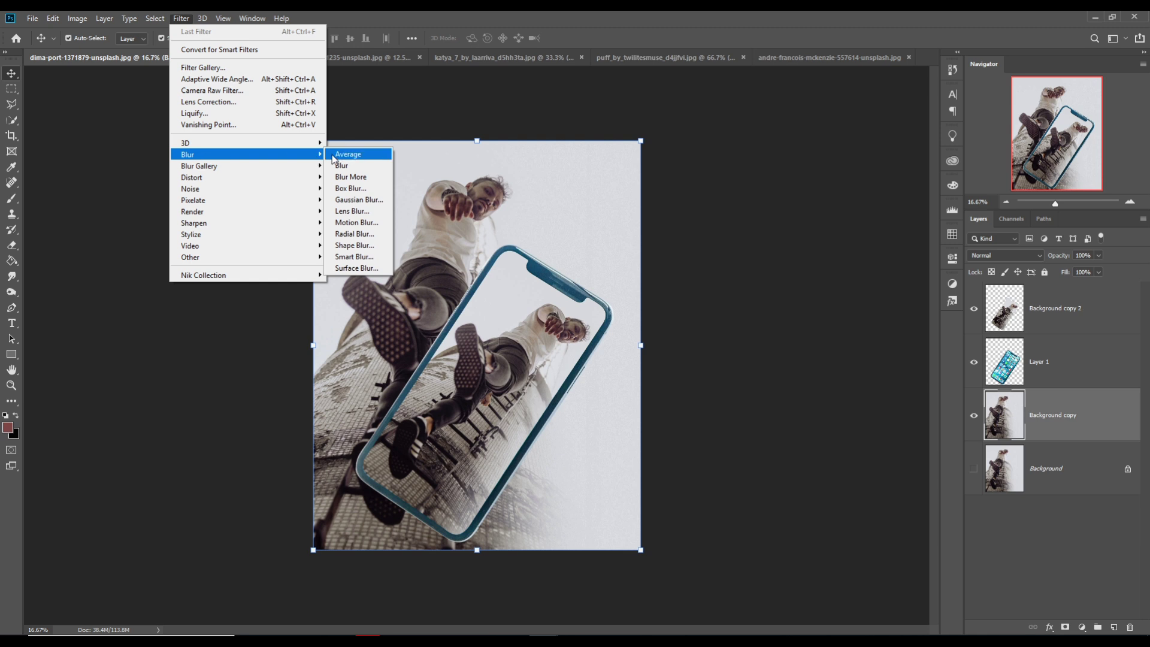
{"action": "left_click", "coordinate": [365, 201]}
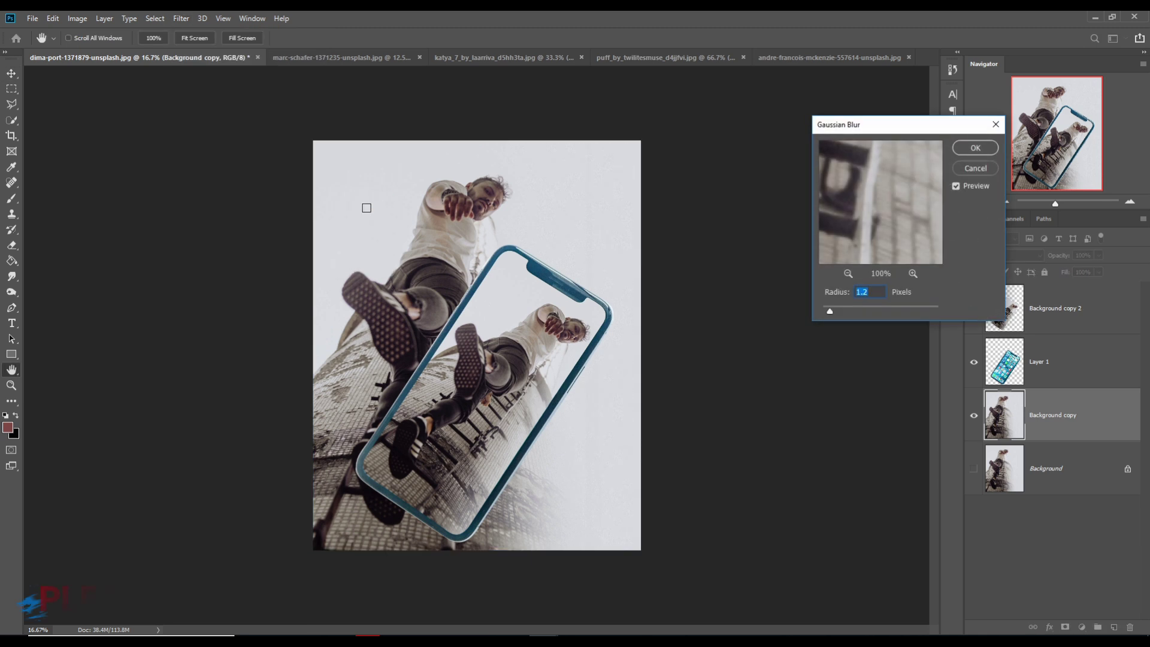
{"action": "left_click_drag", "start_coordinate": [829, 311], "coordinate": [838, 312]}
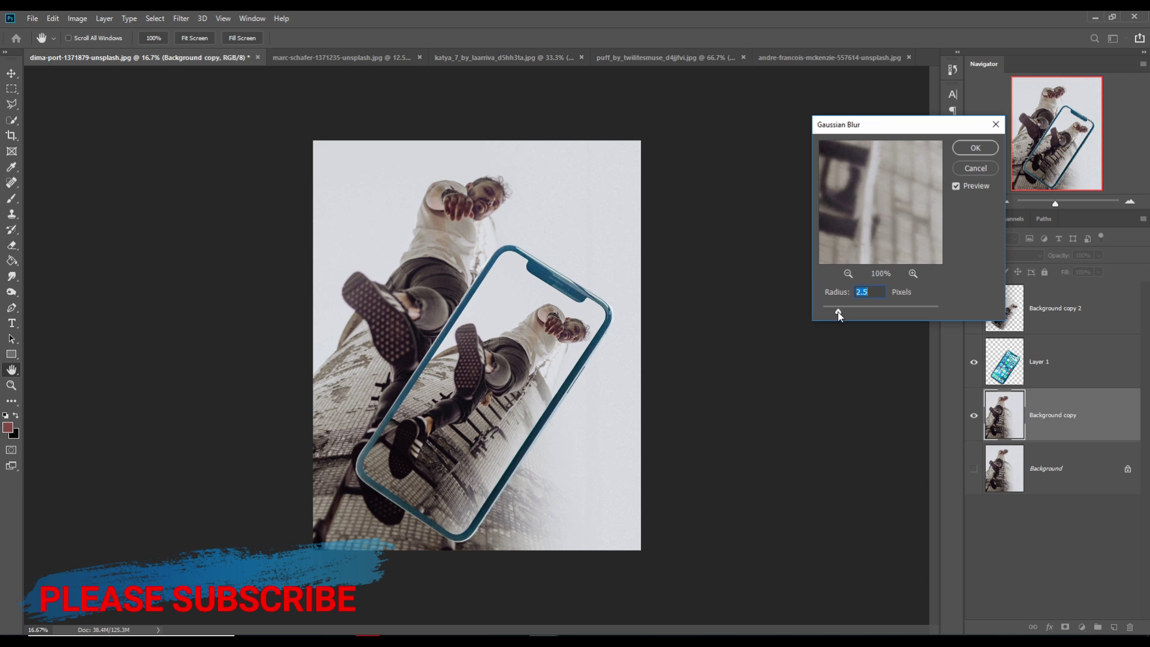
{"action": "left_click_drag", "start_coordinate": [838, 312], "coordinate": [852, 314]}
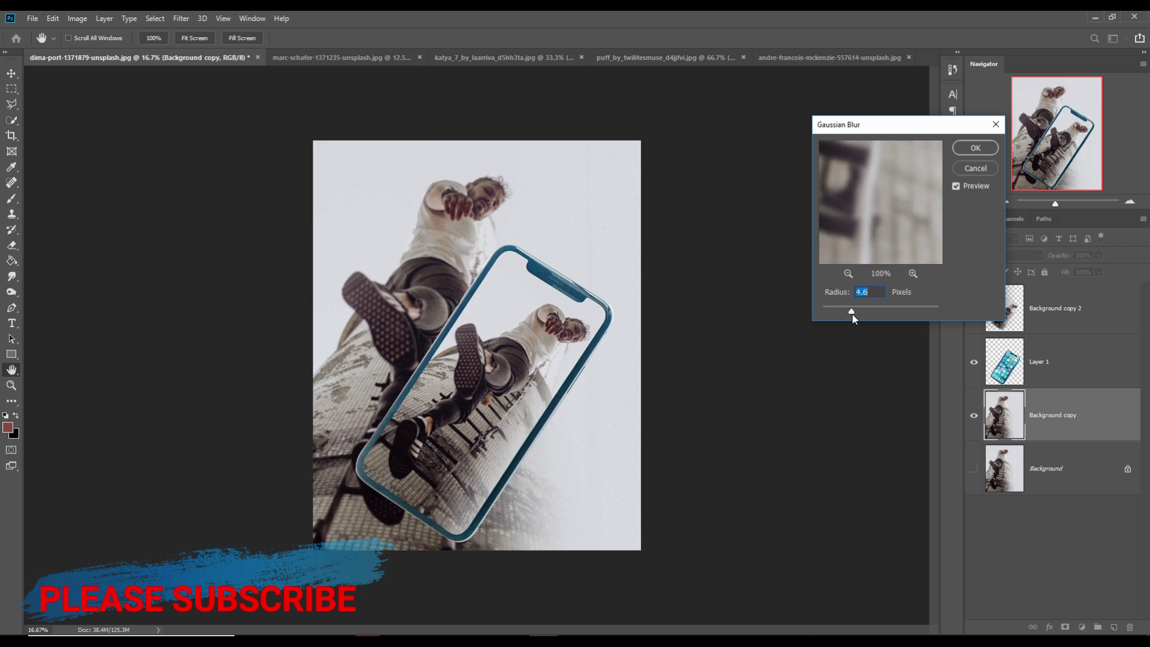
{"action": "left_click", "coordinate": [975, 148]}
{"action": "key", "text": "v"}
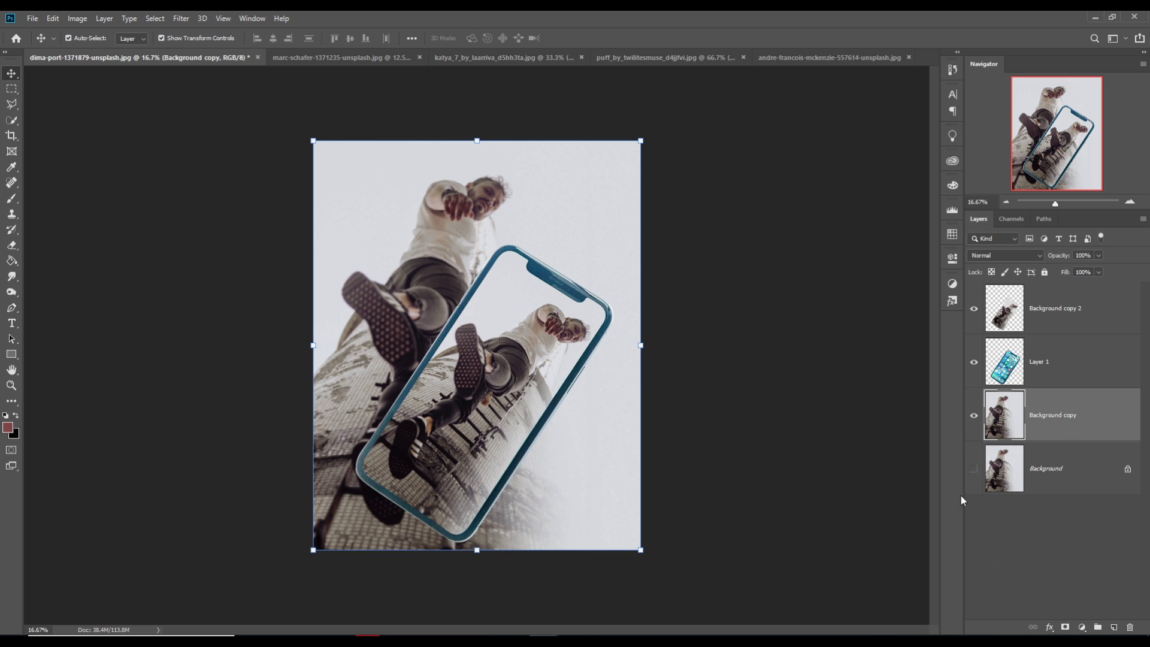
Blur the Background copy layer a second time with a Gaussian Blur radius of 26.3 pixels.
{"action": "left_click", "coordinate": [181, 19]}
{"action": "mouse_move", "coordinate": [204, 157]}
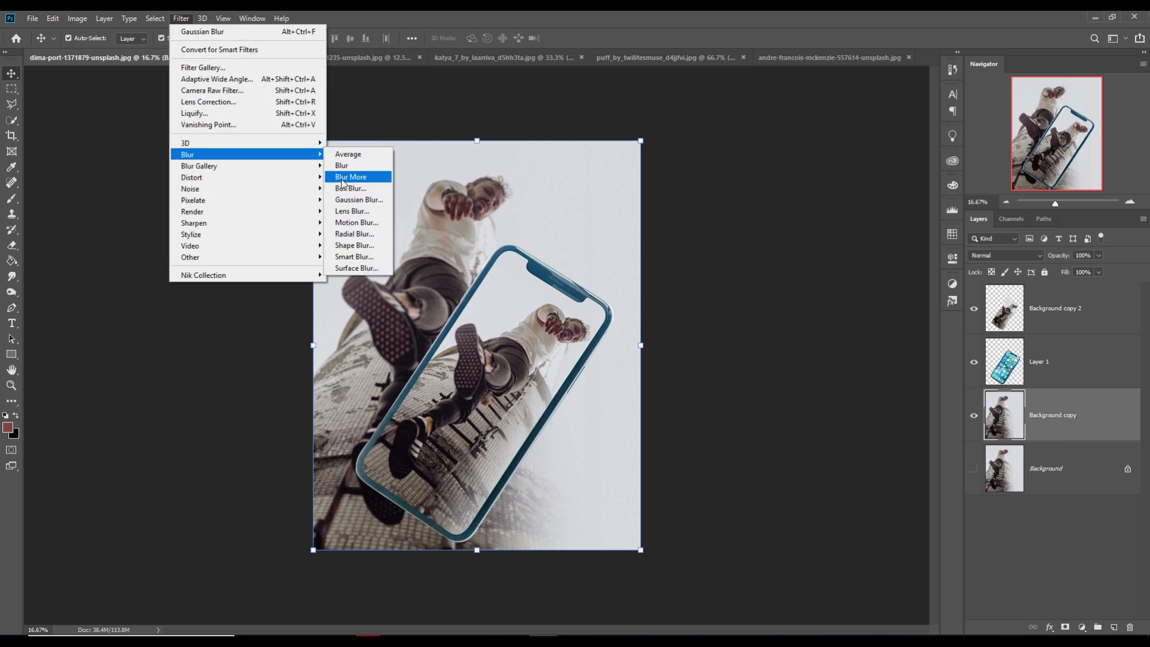
{"action": "left_click", "coordinate": [348, 200]}
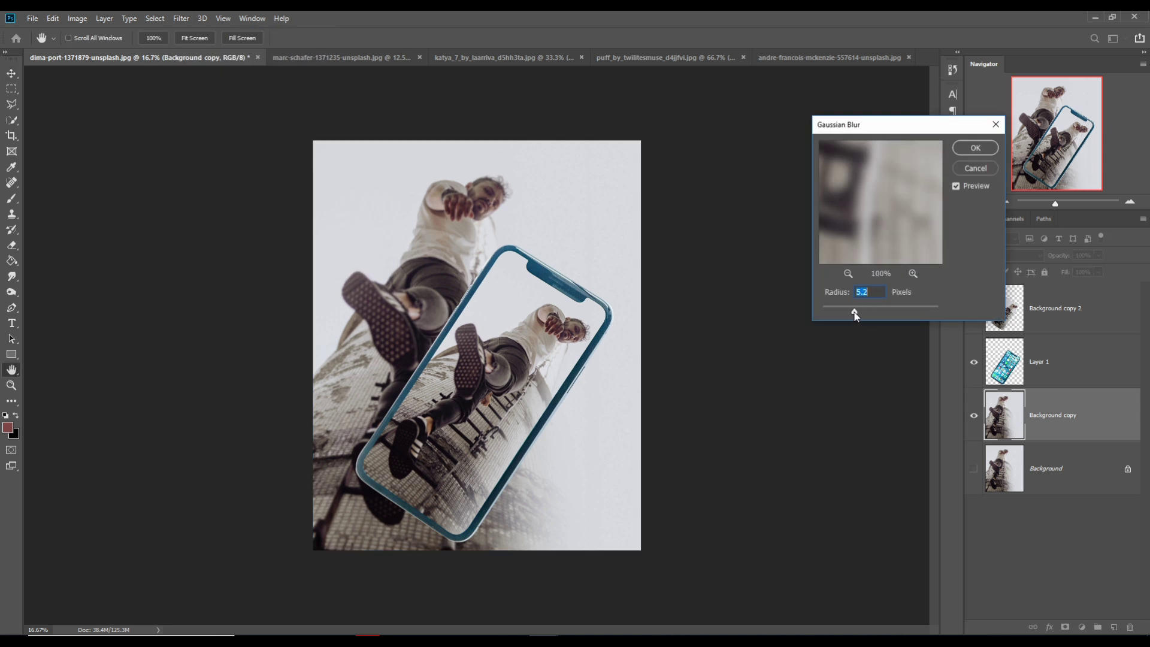
{"action": "mouse_move", "coordinate": [855, 315]}
{"action": "left_mouse_down"}
{"action": "mouse_move", "coordinate": [885, 314]}
{"action": "mouse_move", "coordinate": [872, 317]}
{"action": "left_mouse_up"}
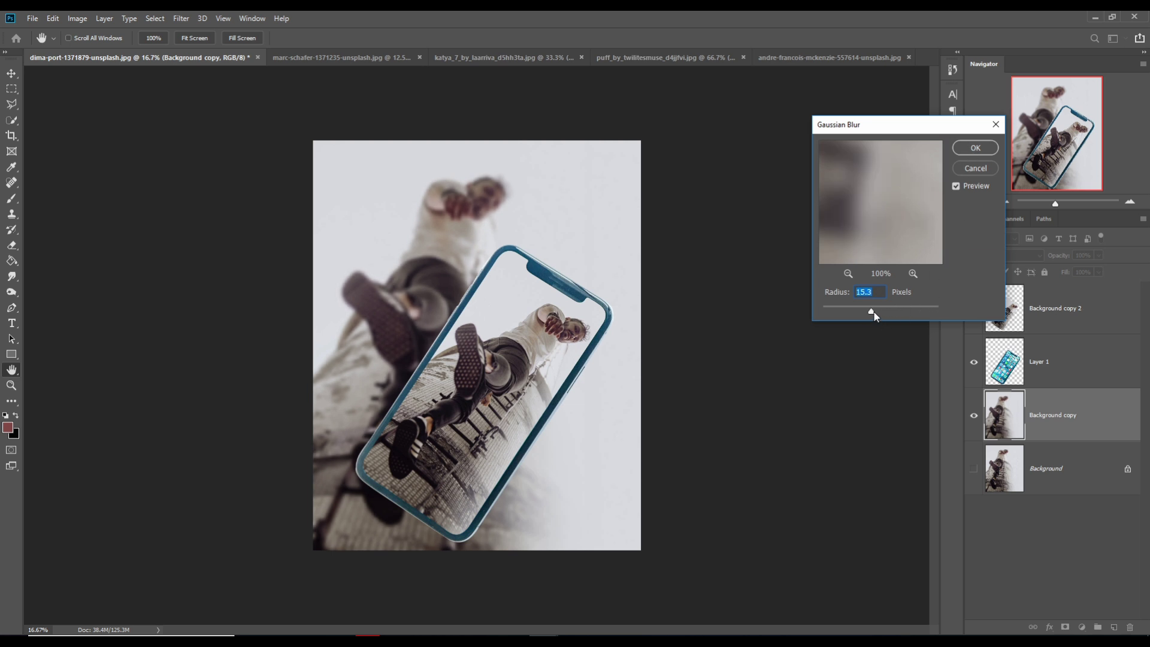
{"action": "left_click_drag", "start_coordinate": [875, 317], "coordinate": [879, 312]}
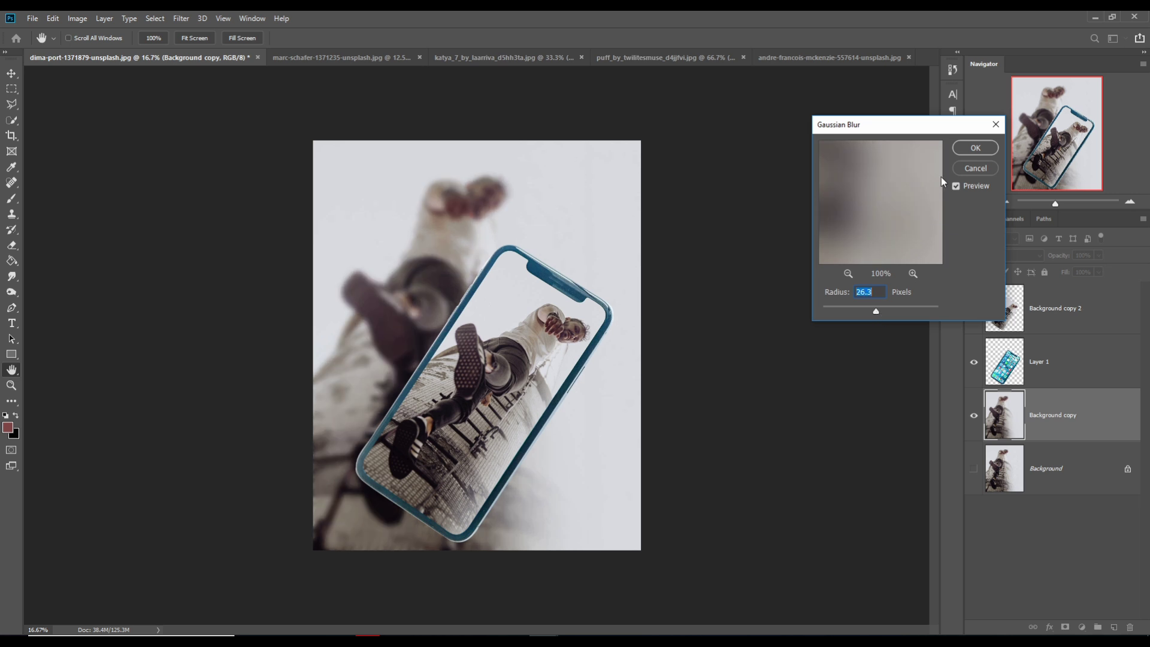
{"action": "left_click", "coordinate": [958, 149]}
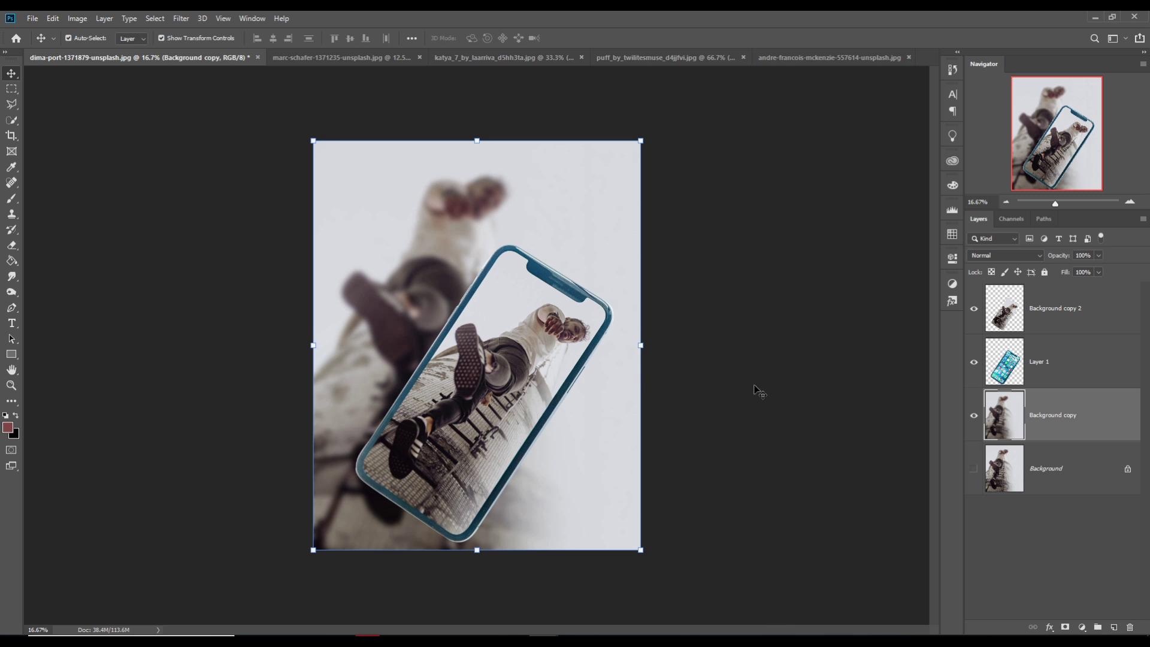
Draw an elliptical selection over the Bitcoin coin in the photo of the open book.
{"action": "left_click", "coordinate": [318, 57]}
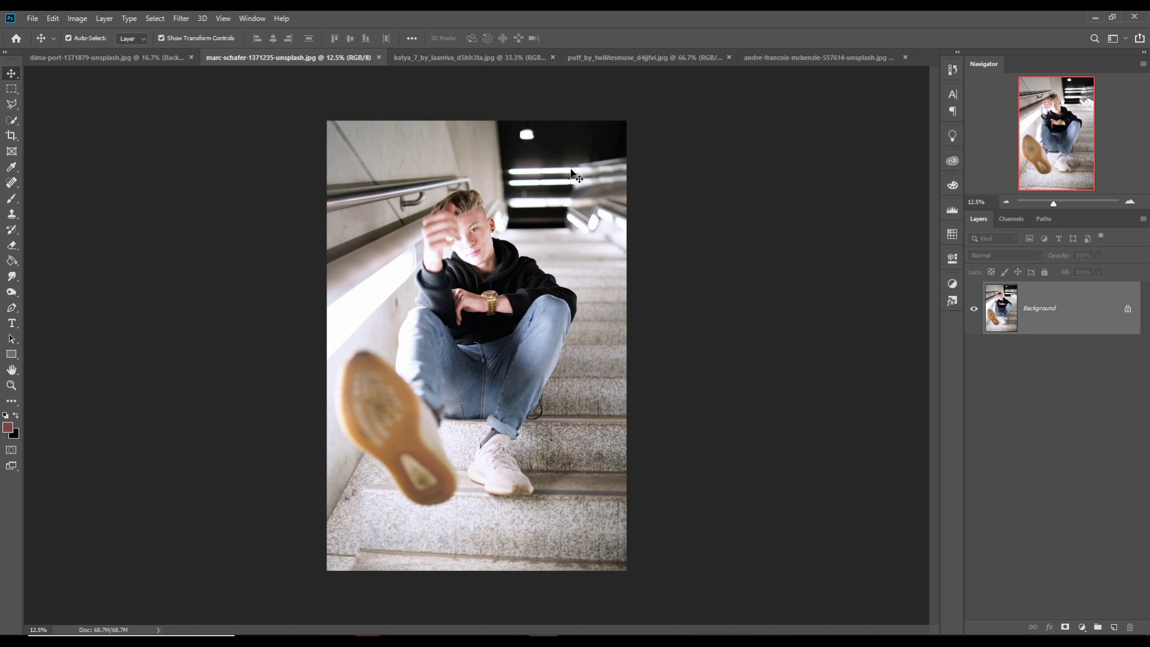
{"action": "left_click", "coordinate": [761, 58]}
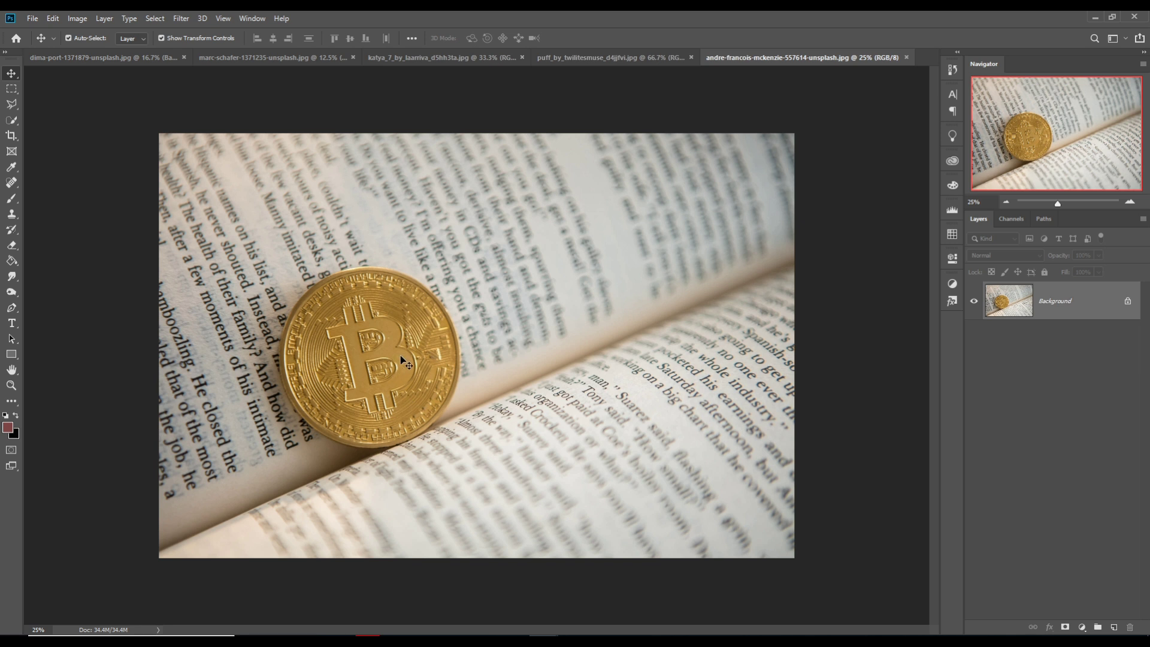
{"action": "left_click", "coordinate": [13, 91]}
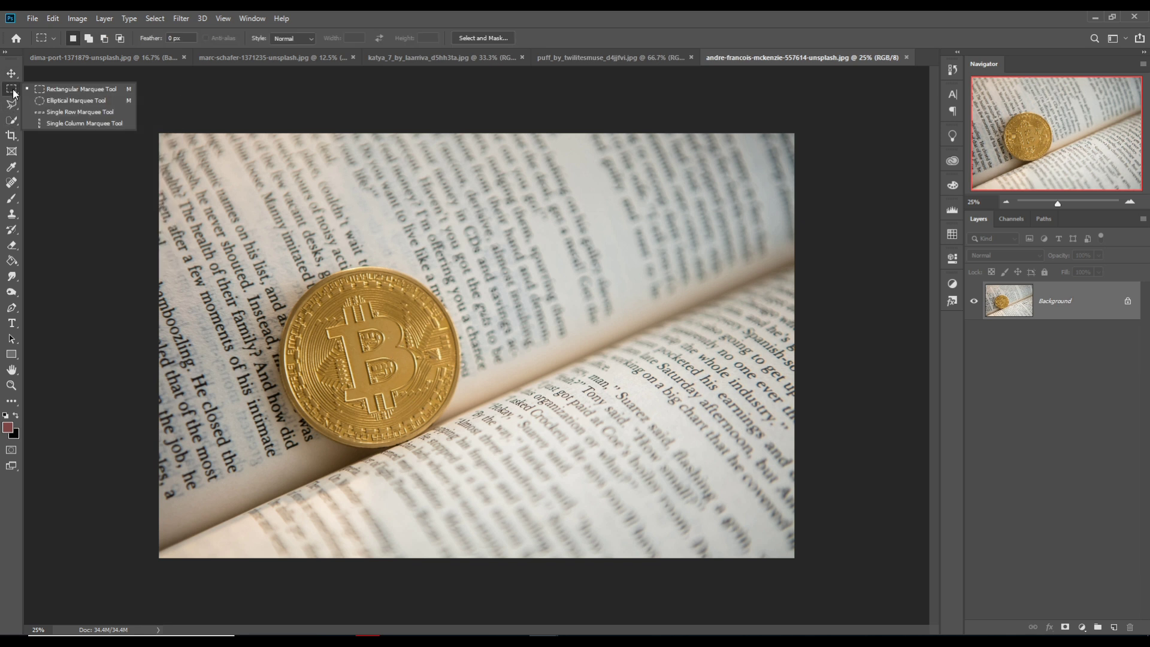
{"action": "left_click", "coordinate": [62, 100]}
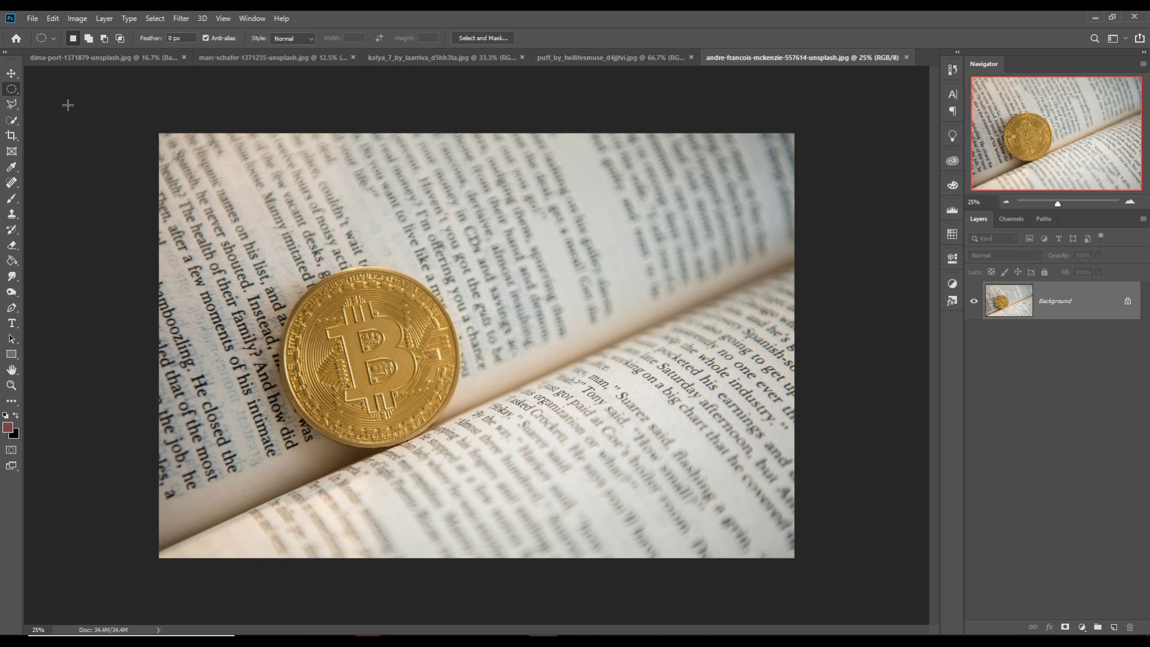
{"action": "left_click_drag", "start_coordinate": [311, 291], "coordinate": [486, 462]}
Transform the elliptical selection to fit the coin's edge, at about 116.6% width and 113.2% height.
{"action": "left_click", "coordinate": [154, 18]}
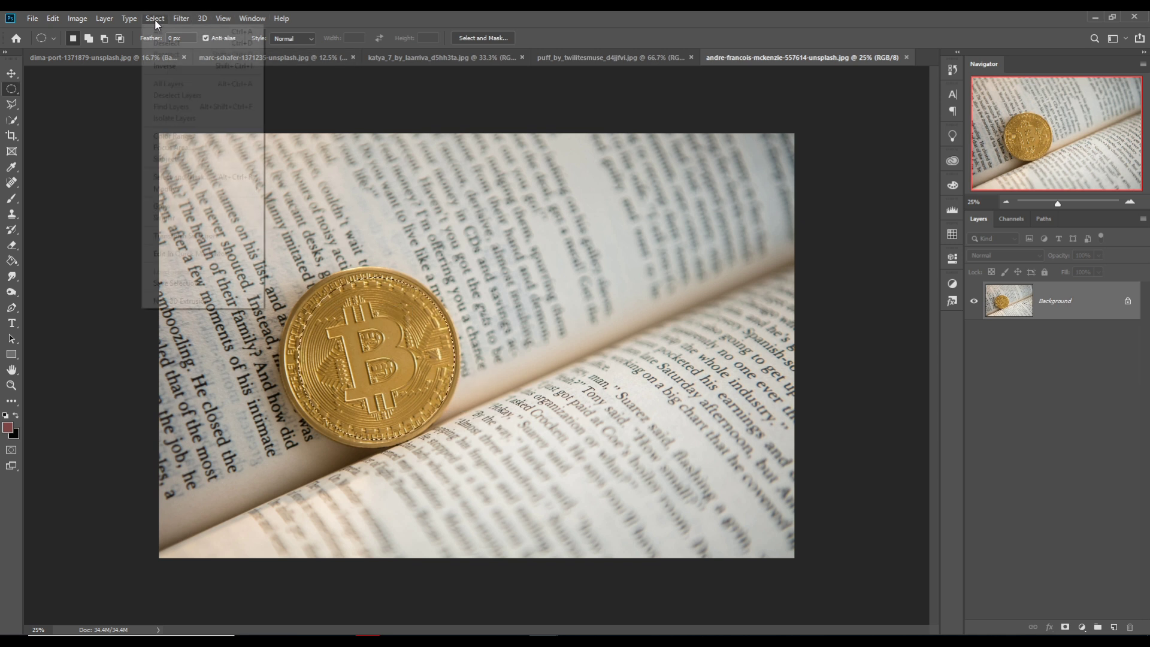
{"action": "left_click", "coordinate": [175, 236]}
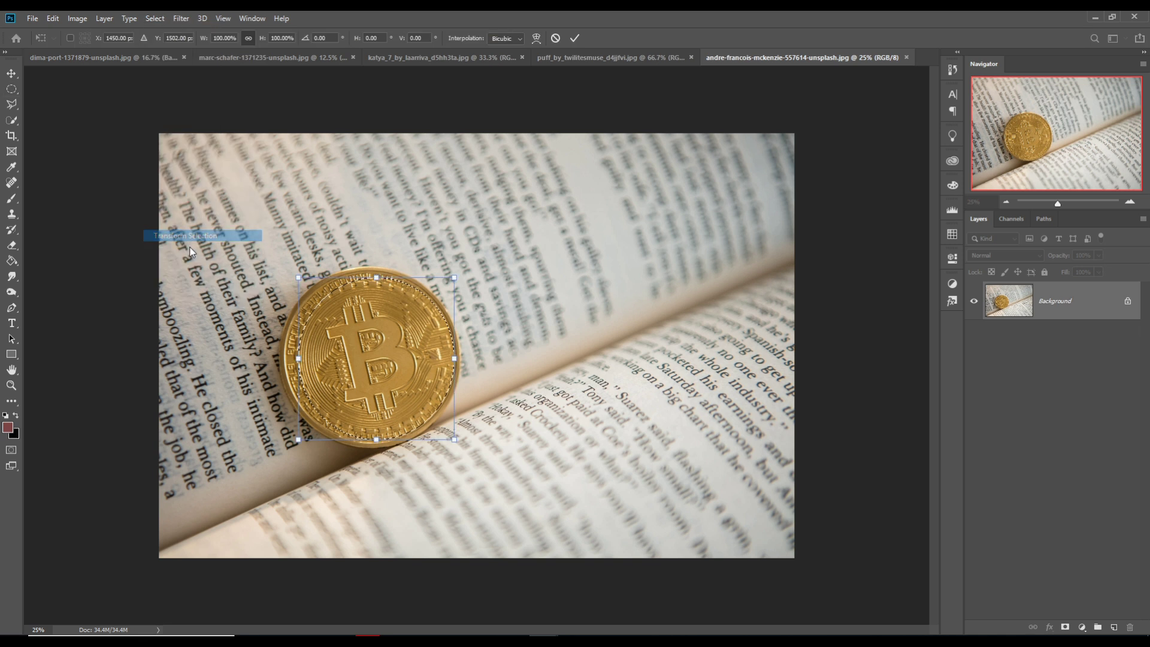
{"action": "left_click_drag", "start_coordinate": [305, 368], "coordinate": [283, 368]}
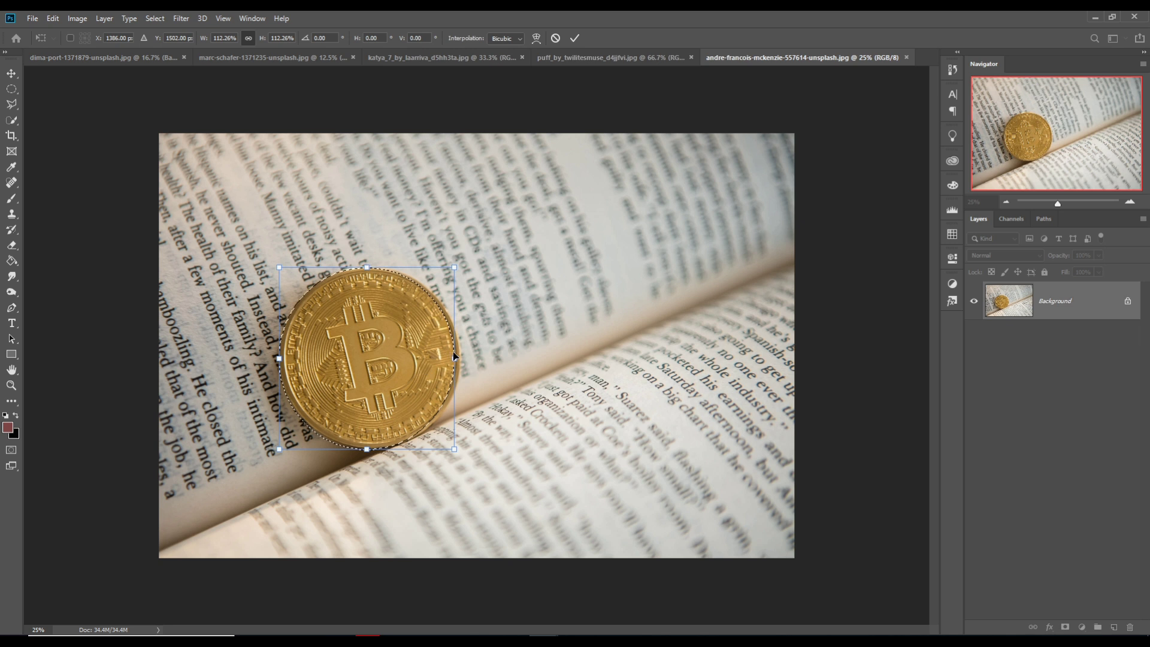
{"action": "left_click_drag", "start_coordinate": [460, 366], "coordinate": [466, 366]}
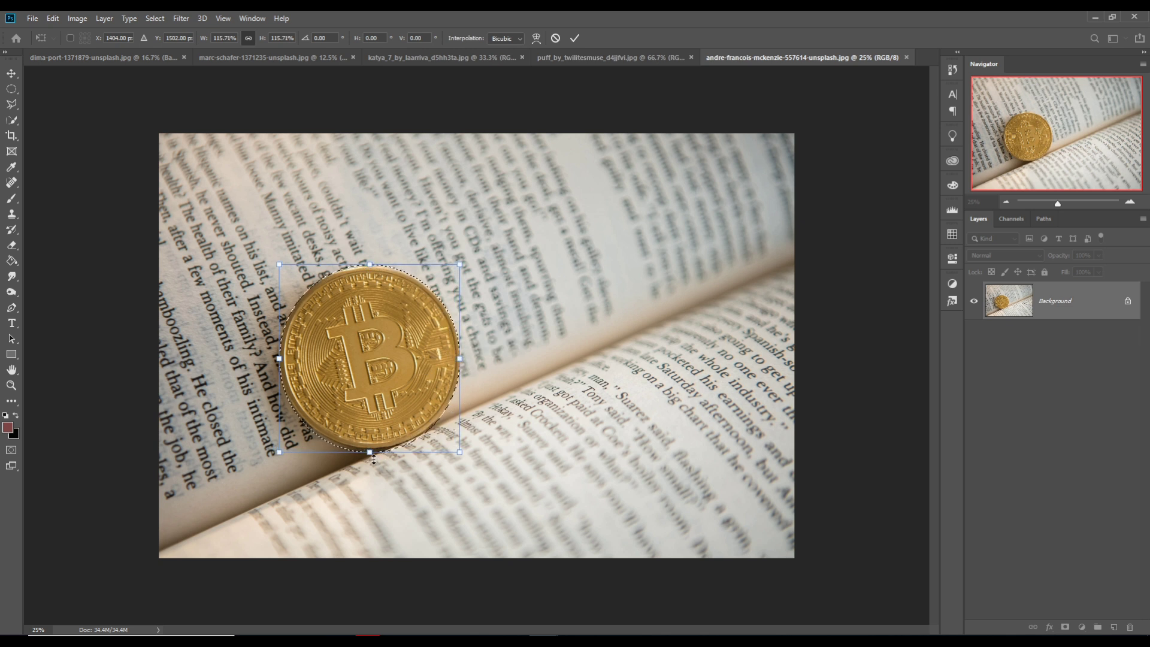
{"action": "left_click_drag", "start_coordinate": [371, 454], "coordinate": [375, 455]}
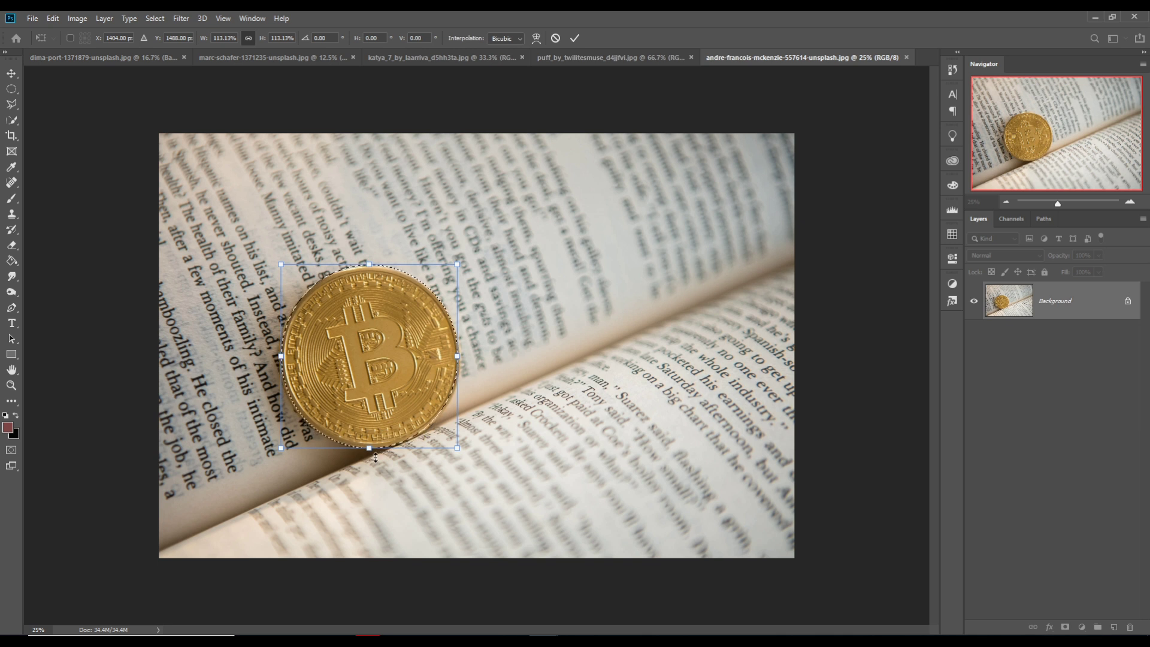
{"action": "left_click_drag", "start_coordinate": [285, 361], "coordinate": [283, 361]}
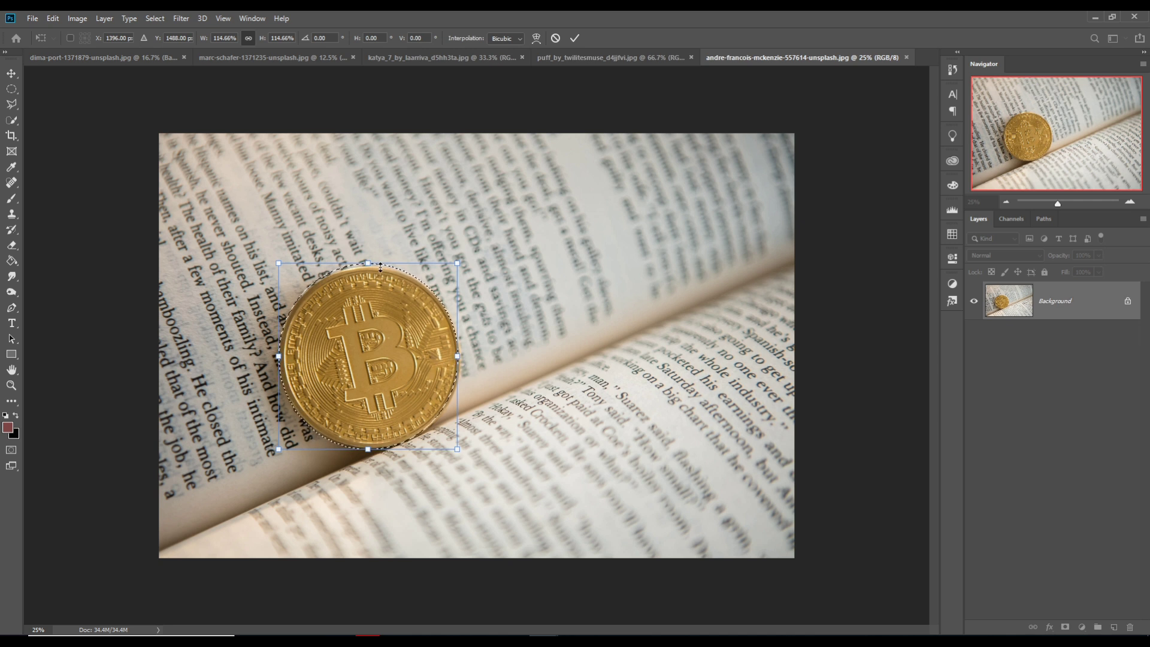
{"action": "left_click_drag", "start_coordinate": [372, 269], "coordinate": [373, 272]}
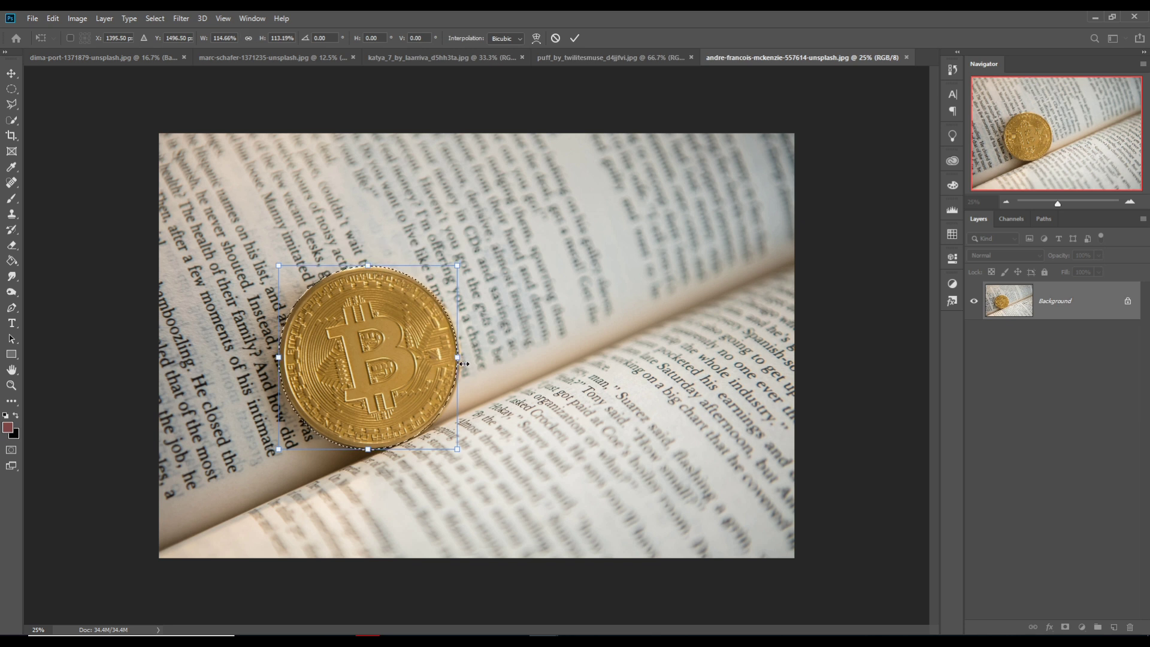
{"action": "left_click_drag", "start_coordinate": [465, 363], "coordinate": [466, 363]}
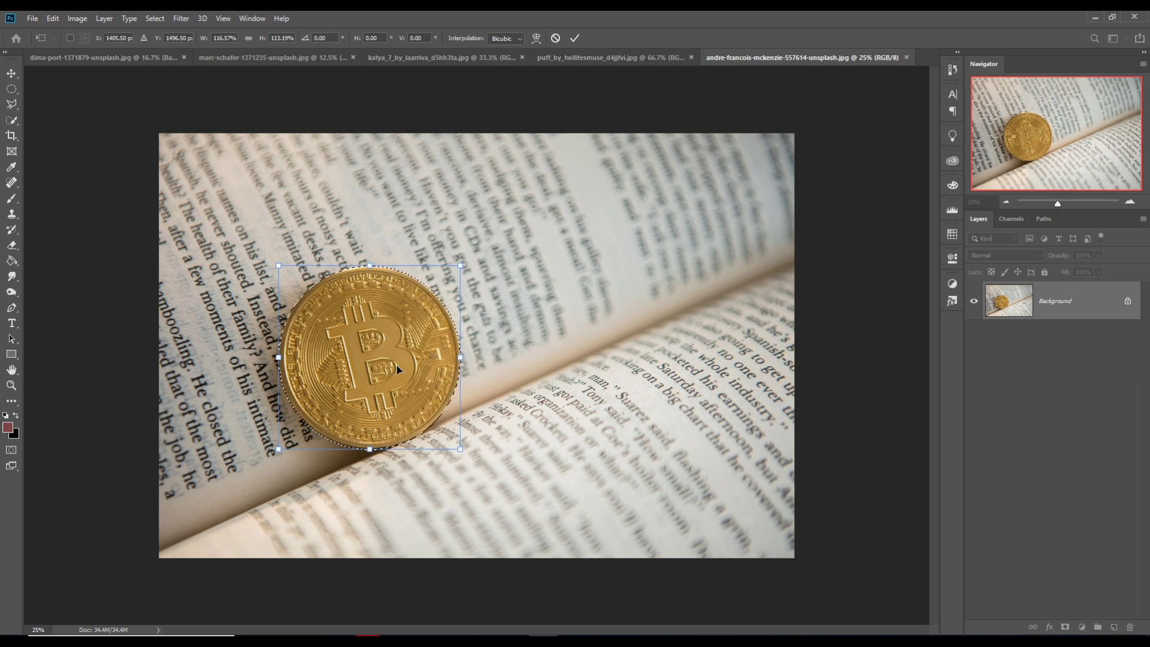
{"action": "left_click", "coordinate": [575, 38]}
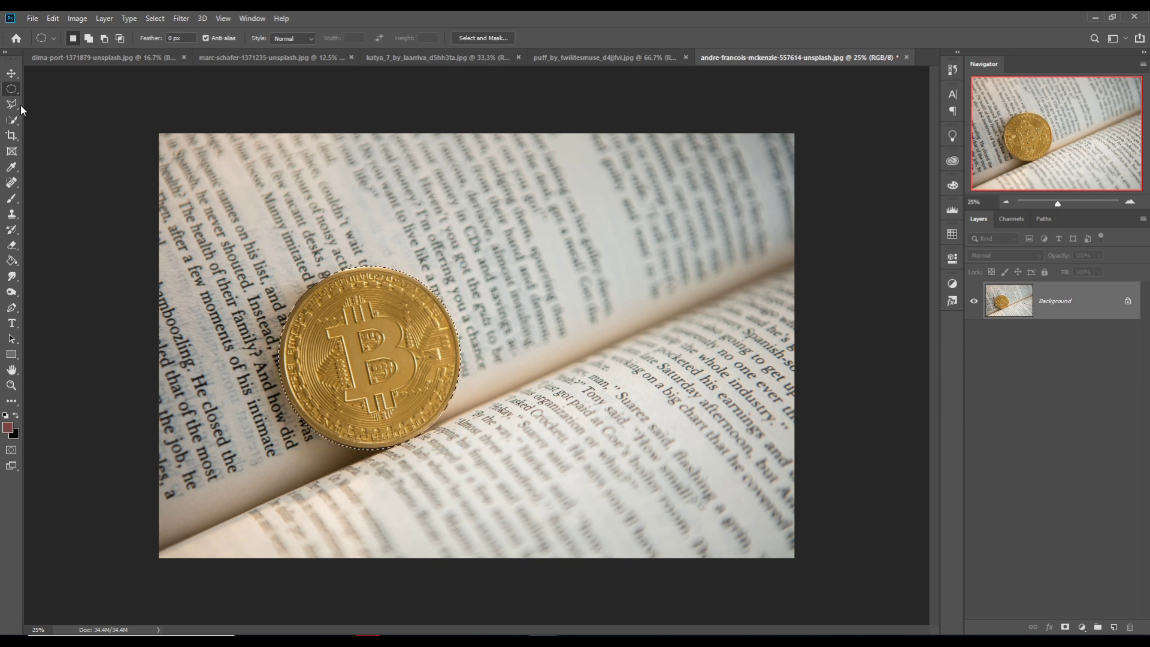
Copy the selected coin from its floated document window into the staircase photo, and minimize the coin document.
{"action": "left_click_drag", "start_coordinate": [761, 58], "coordinate": [761, 112]}
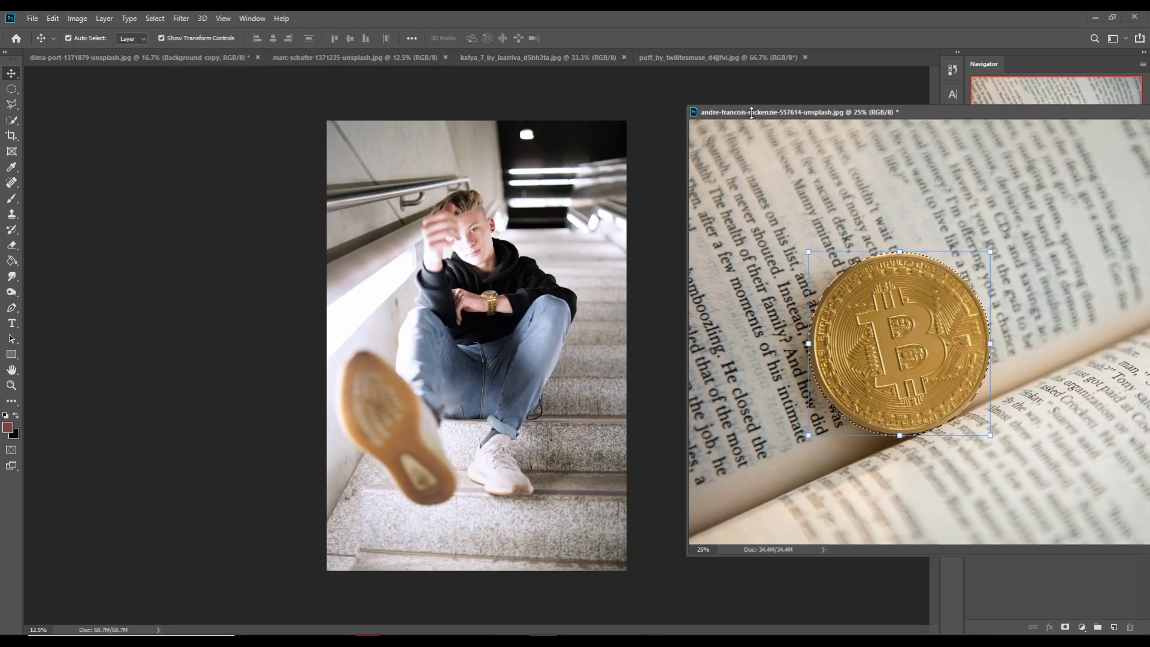
{"action": "left_click_drag", "start_coordinate": [920, 329], "coordinate": [583, 322]}
{"action": "left_click_drag", "start_coordinate": [1095, 110], "coordinate": [825, 167]}
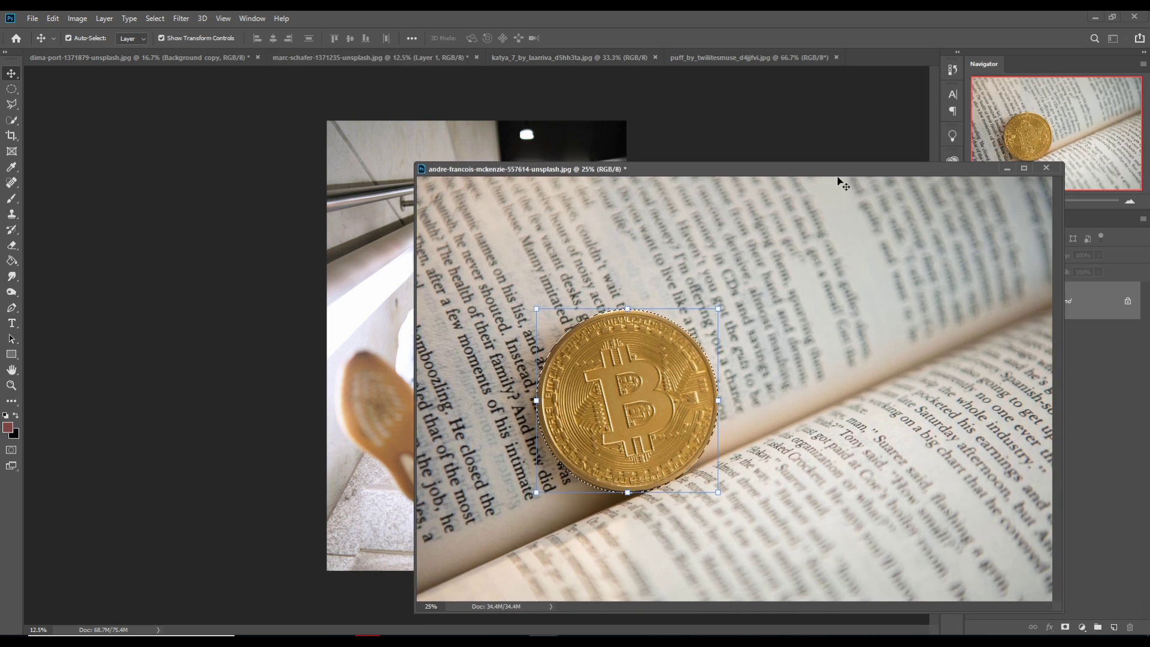
{"action": "left_click", "coordinate": [1005, 168]}
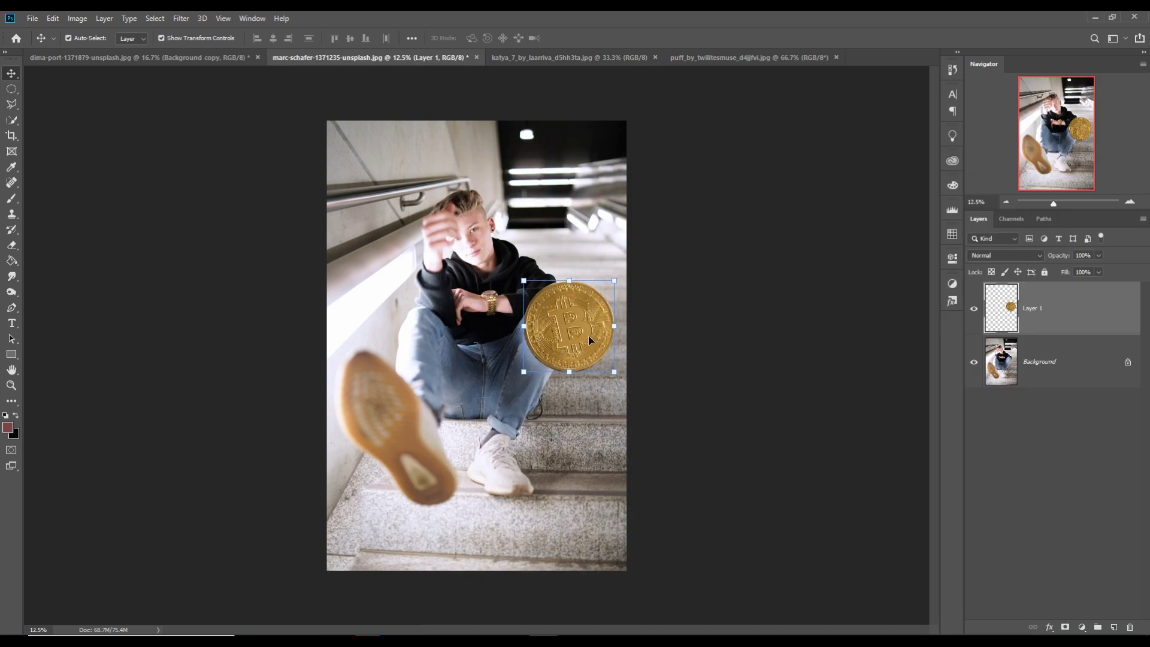
Scale the coin to about 151% and position it in front of the seated man's legs.
{"action": "left_click_drag", "start_coordinate": [588, 336], "coordinate": [495, 332]}
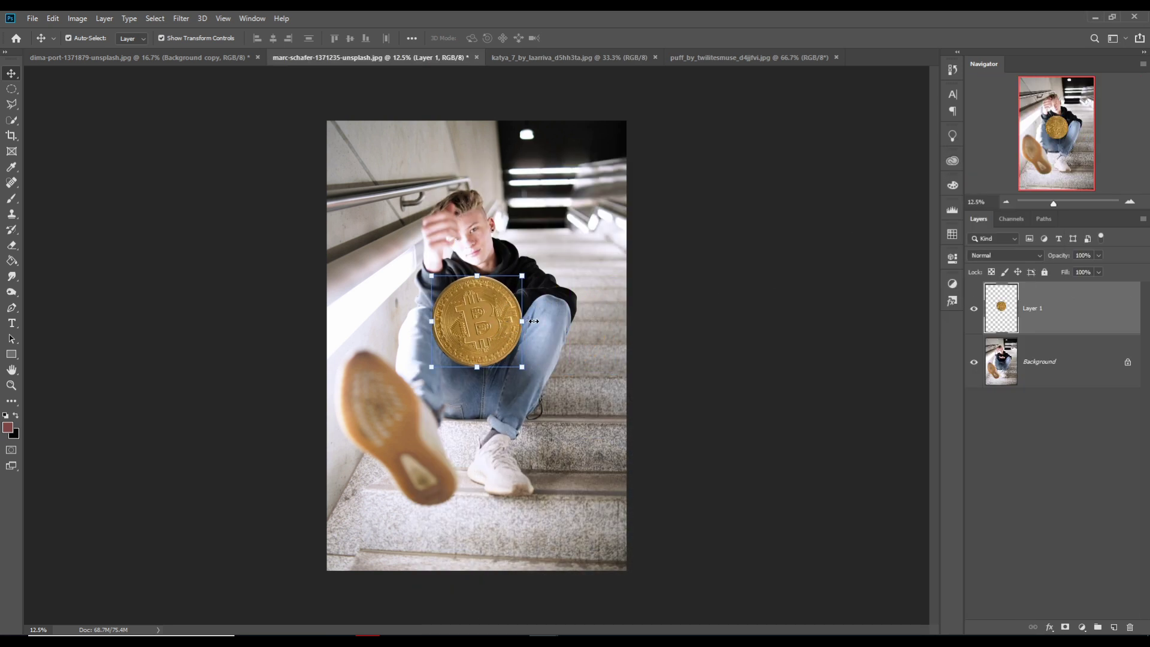
{"action": "left_click_drag", "start_coordinate": [527, 282], "coordinate": [551, 246]}
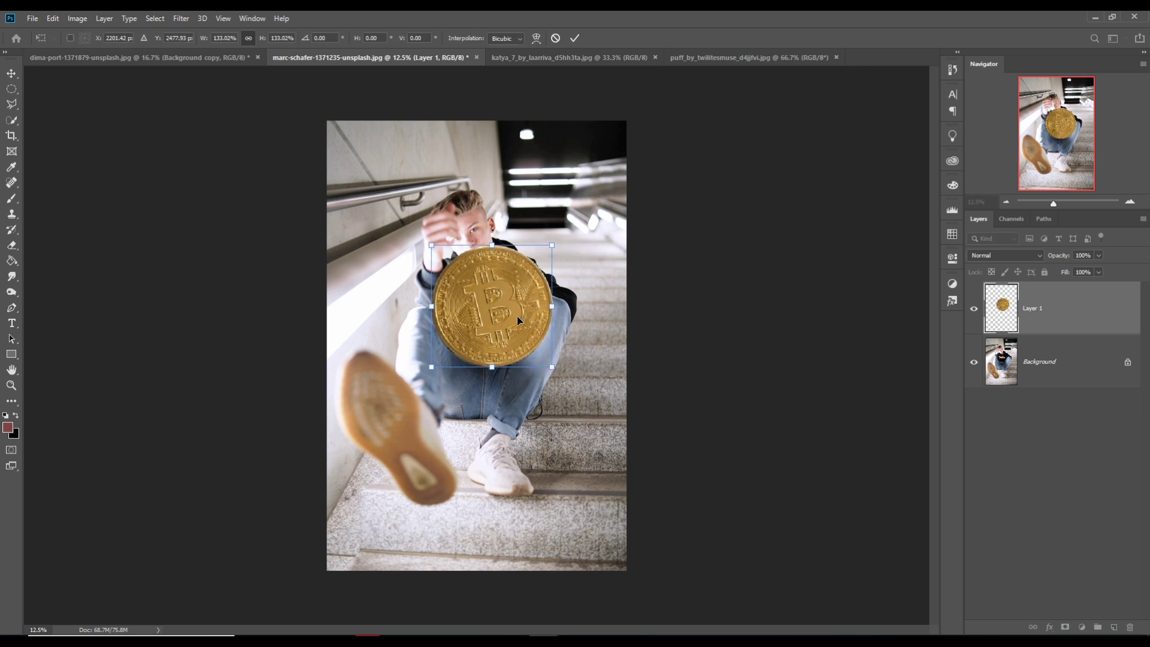
{"action": "left_click_drag", "start_coordinate": [483, 347], "coordinate": [469, 421]}
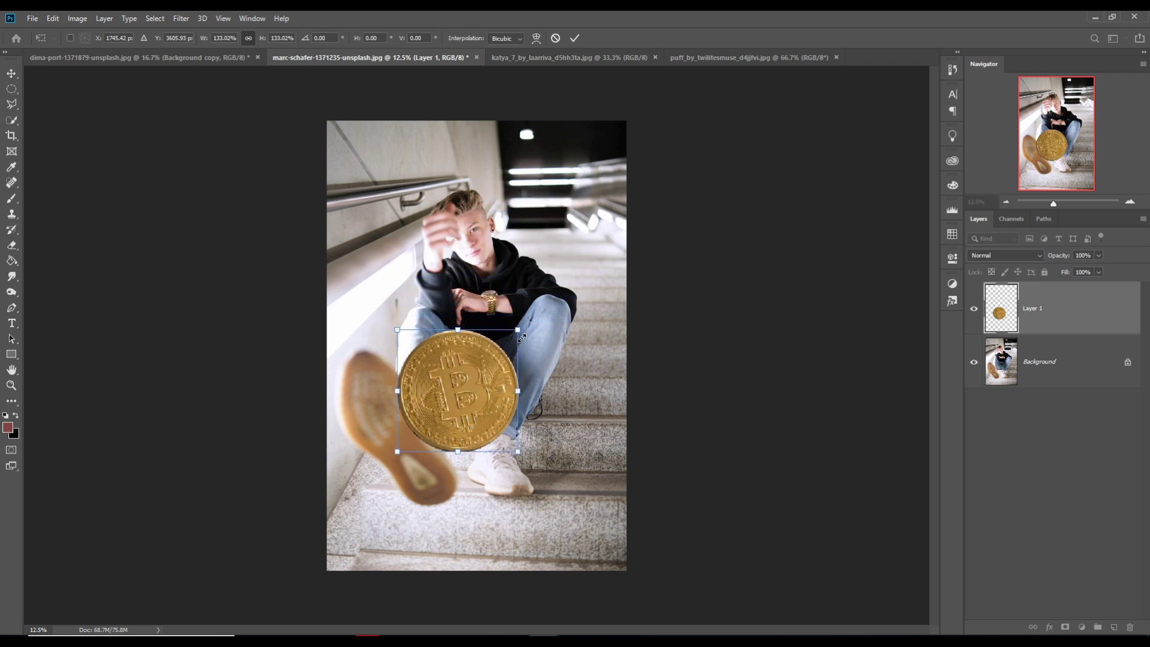
{"action": "left_click_drag", "start_coordinate": [524, 337], "coordinate": [539, 321]}
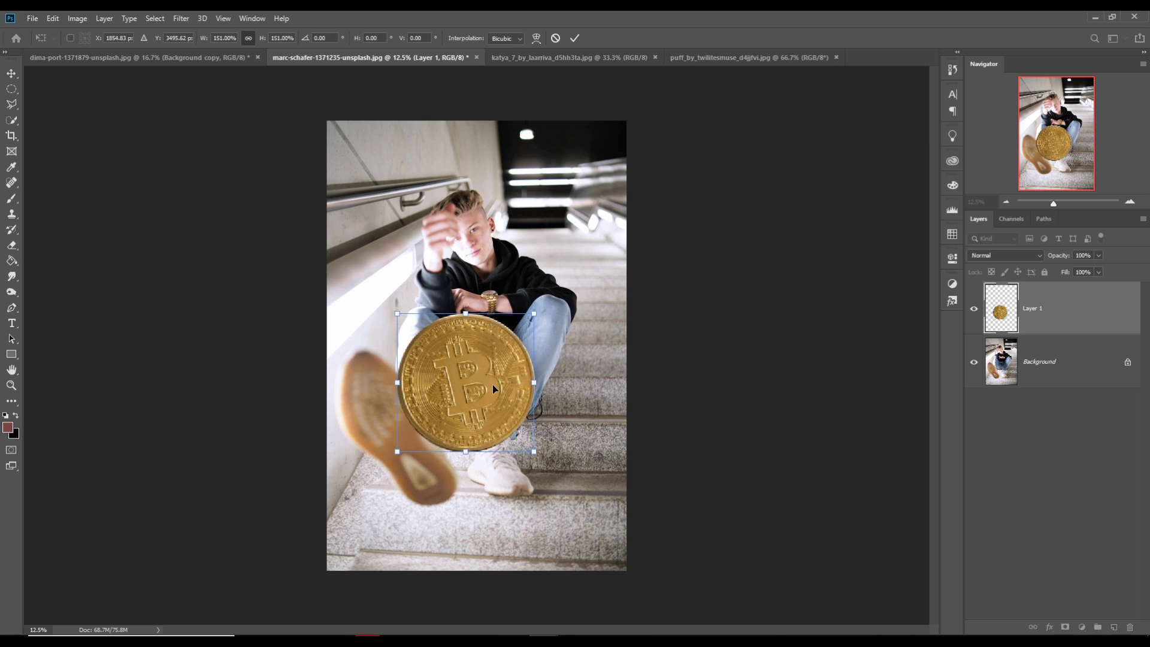
{"action": "mouse_move", "coordinate": [492, 385]}
{"action": "left_mouse_down"}
{"action": "mouse_move", "coordinate": [501, 379]}
{"action": "mouse_move", "coordinate": [494, 390]}
{"action": "left_mouse_up"}
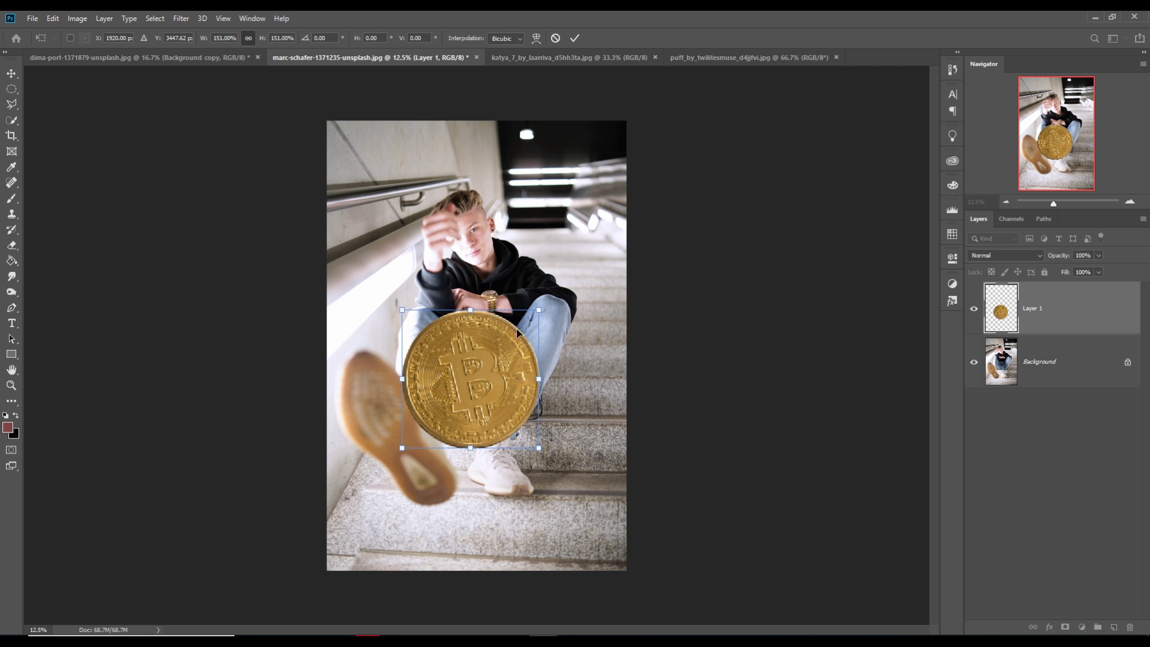
{"action": "left_click", "coordinate": [574, 38]}
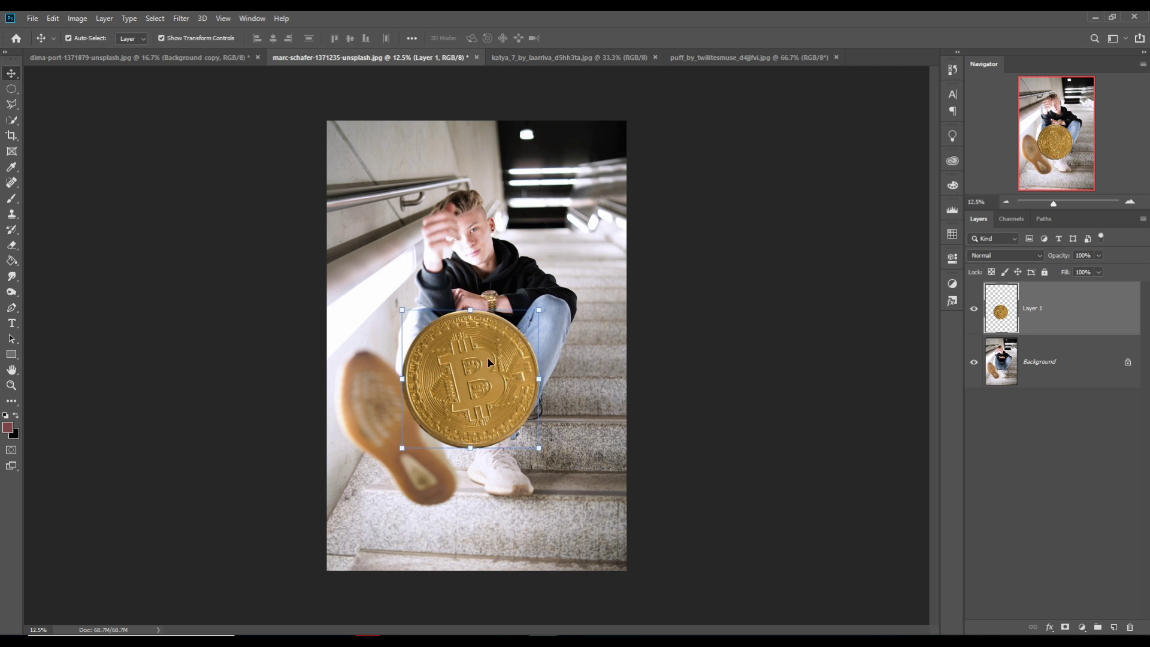
{"action": "left_click_drag", "start_coordinate": [487, 361], "coordinate": [492, 362]}
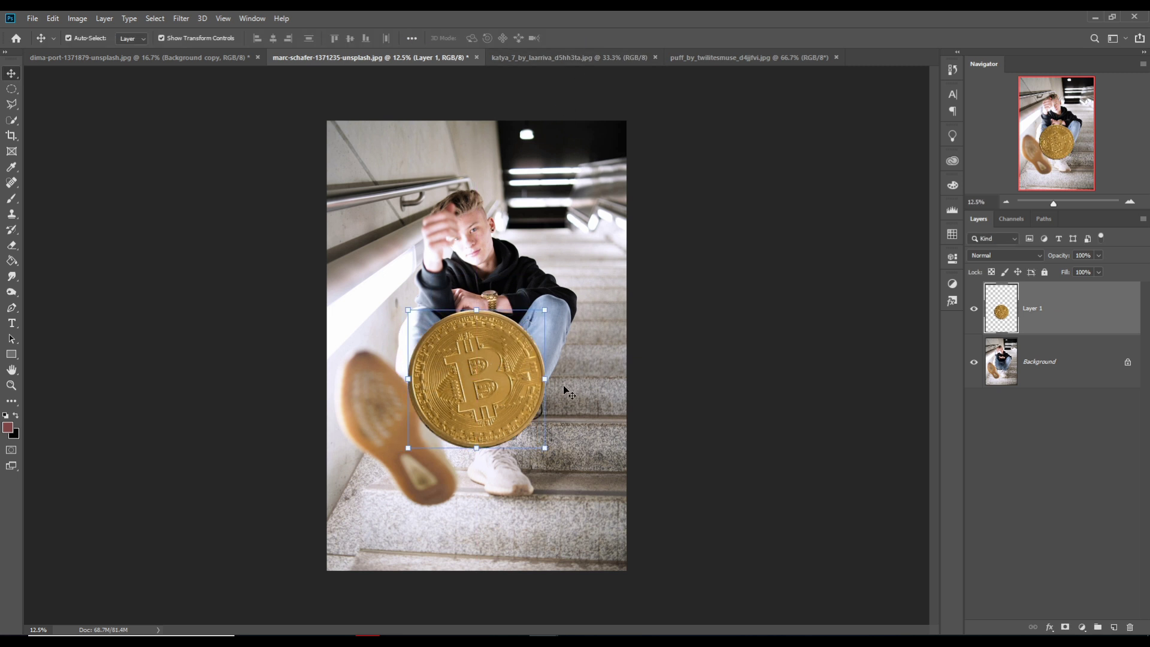
Duplicate the staircase photo's Background layer as Background copy and hide the original.
{"action": "left_click", "coordinate": [1068, 376]}
{"action": "right_click", "coordinate": [1068, 376]}
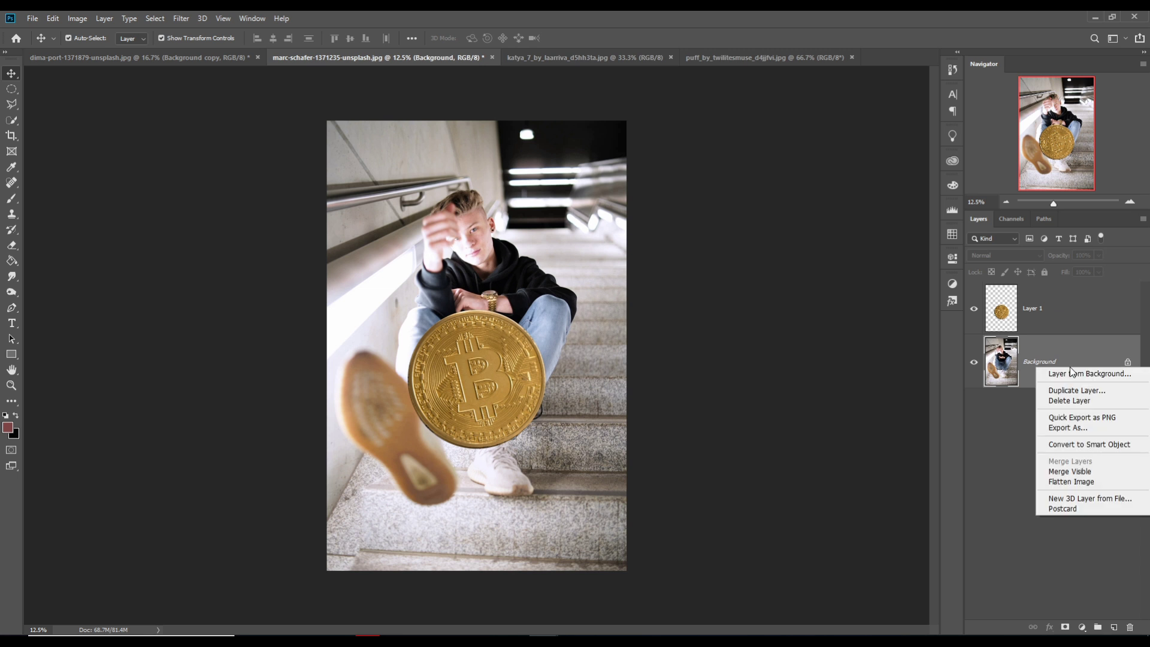
{"action": "left_click", "coordinate": [1072, 394]}
{"action": "left_click", "coordinate": [676, 189]}
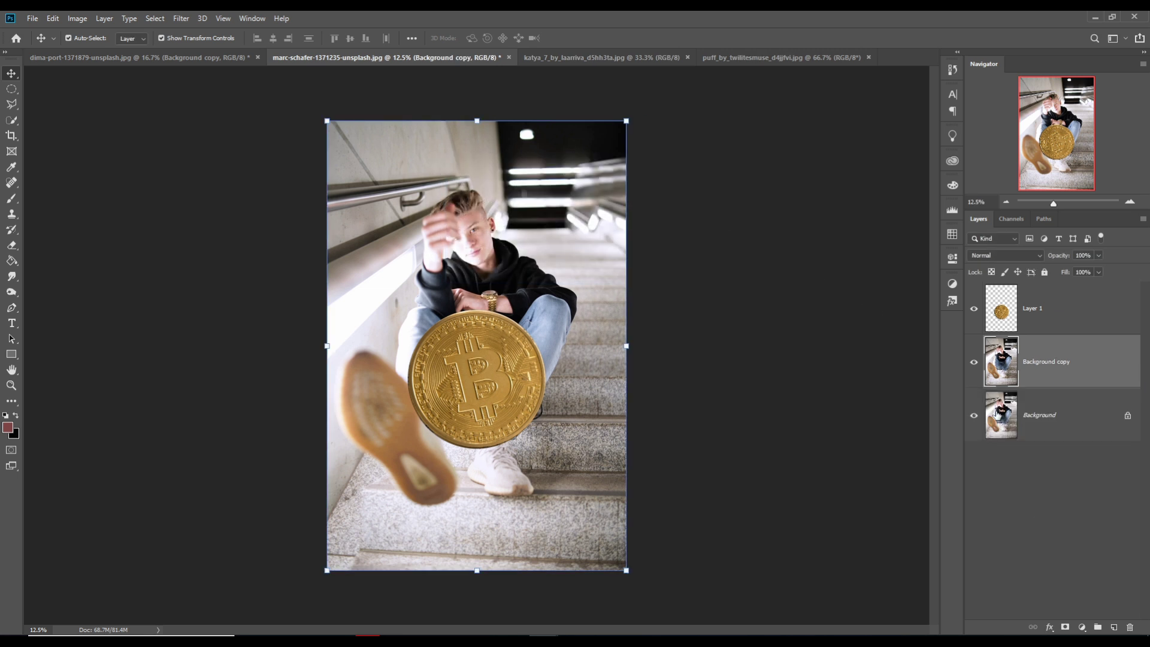
{"action": "left_click", "coordinate": [974, 415]}
Apply a Gaussian Blur with a 36.0-pixel radius to the staircase photo's Background copy layer.
{"action": "left_click", "coordinate": [181, 18]}
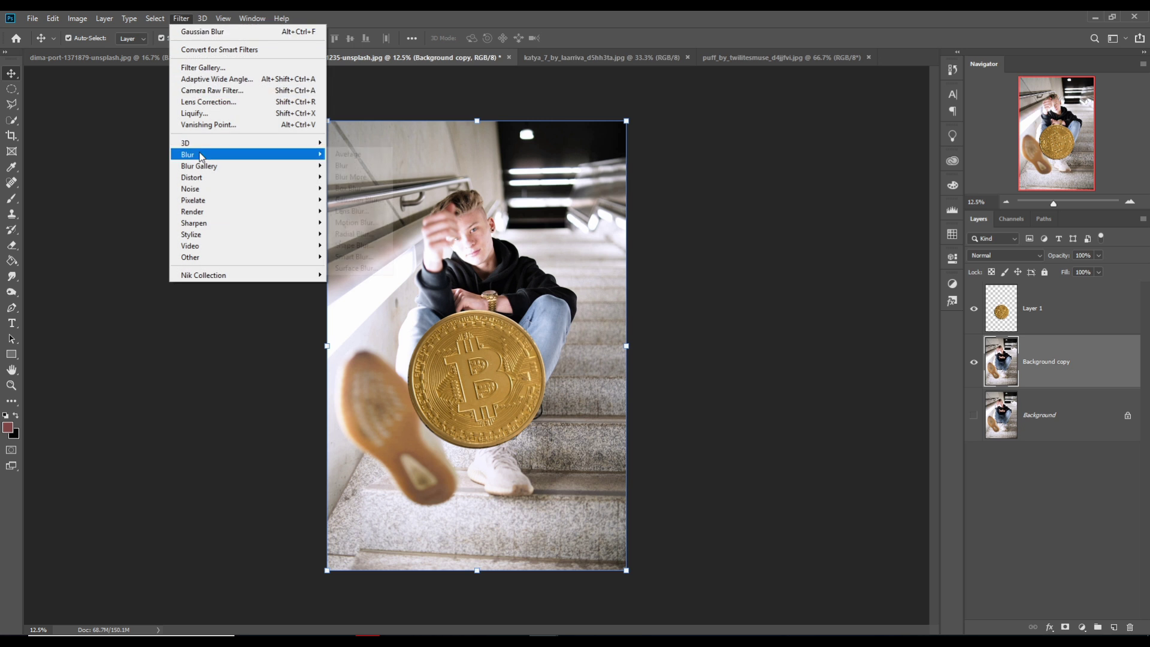
{"action": "mouse_move", "coordinate": [201, 155]}
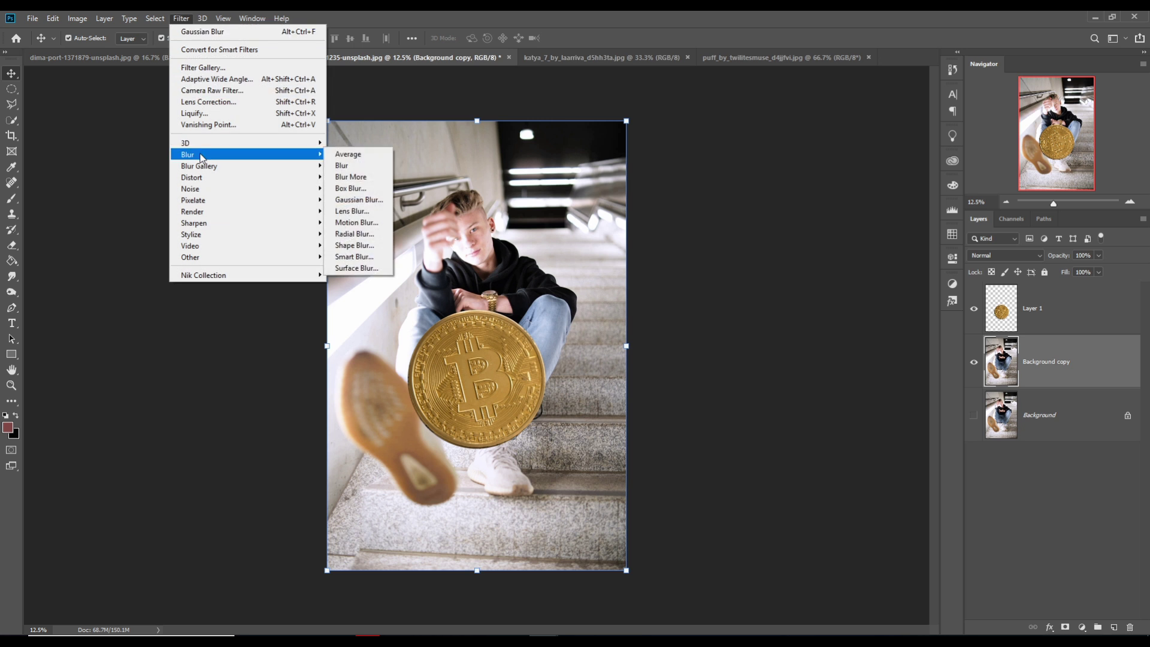
{"action": "left_click", "coordinate": [358, 199]}
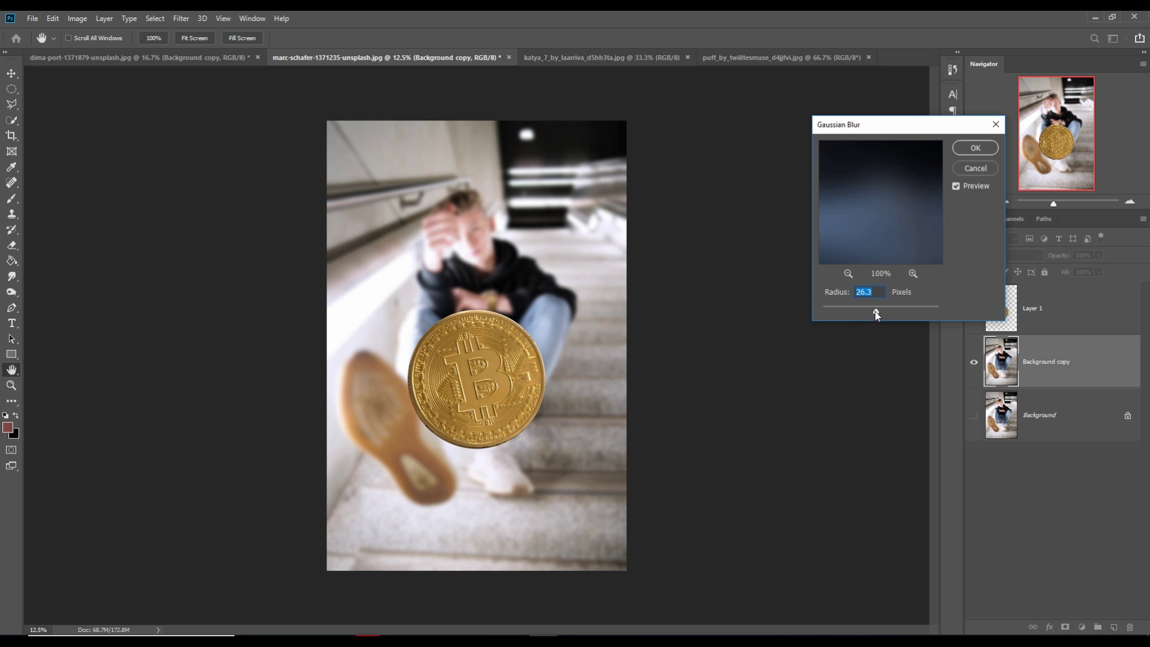
{"action": "left_click", "coordinate": [876, 313]}
{"action": "left_click_drag", "start_coordinate": [876, 312], "coordinate": [880, 314]}
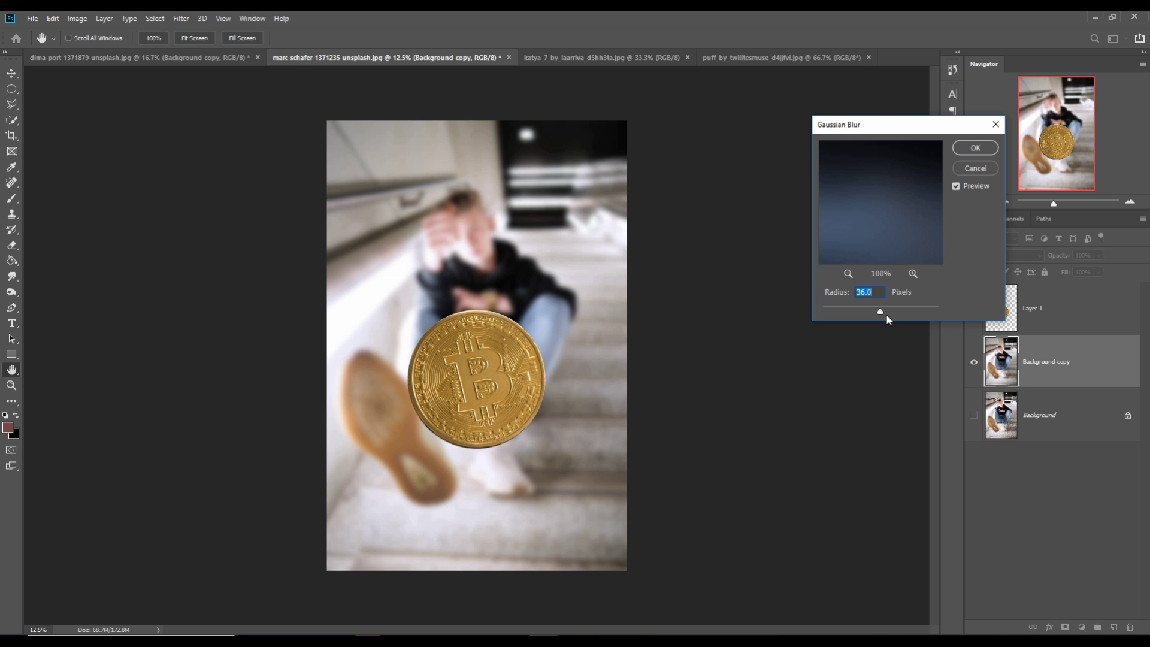
{"action": "left_click", "coordinate": [880, 312]}
{"action": "left_click", "coordinate": [972, 150]}
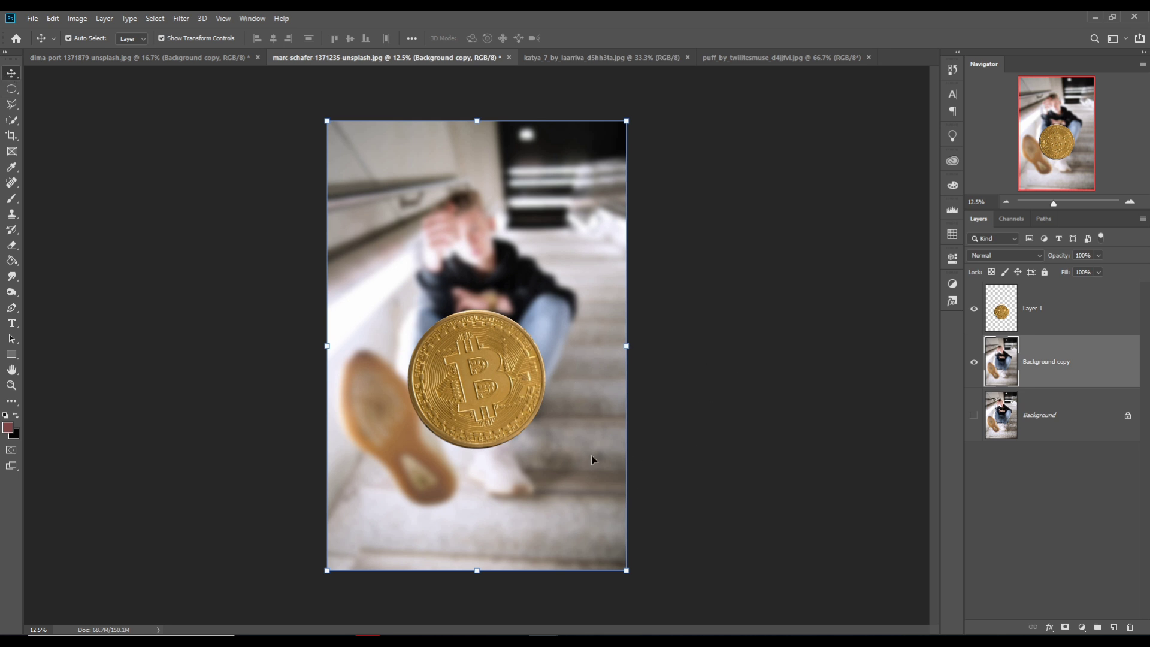
In the grass photo, scale the phone layer to about 108% over the person lying on the lawn.
{"action": "left_click", "coordinate": [558, 54]}
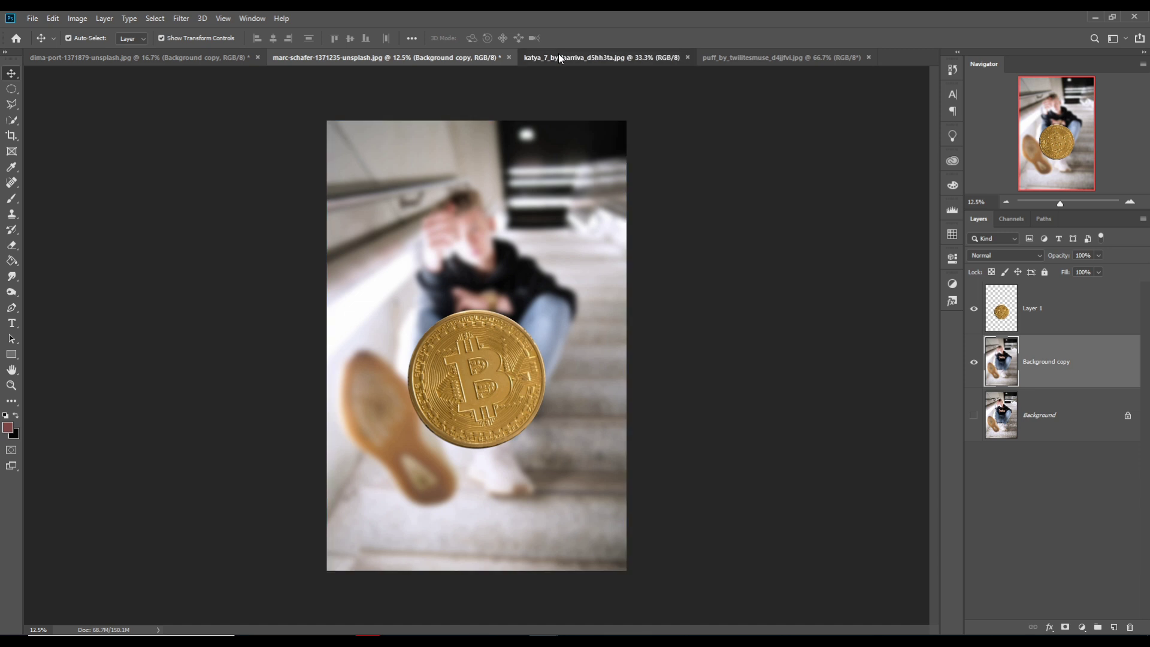
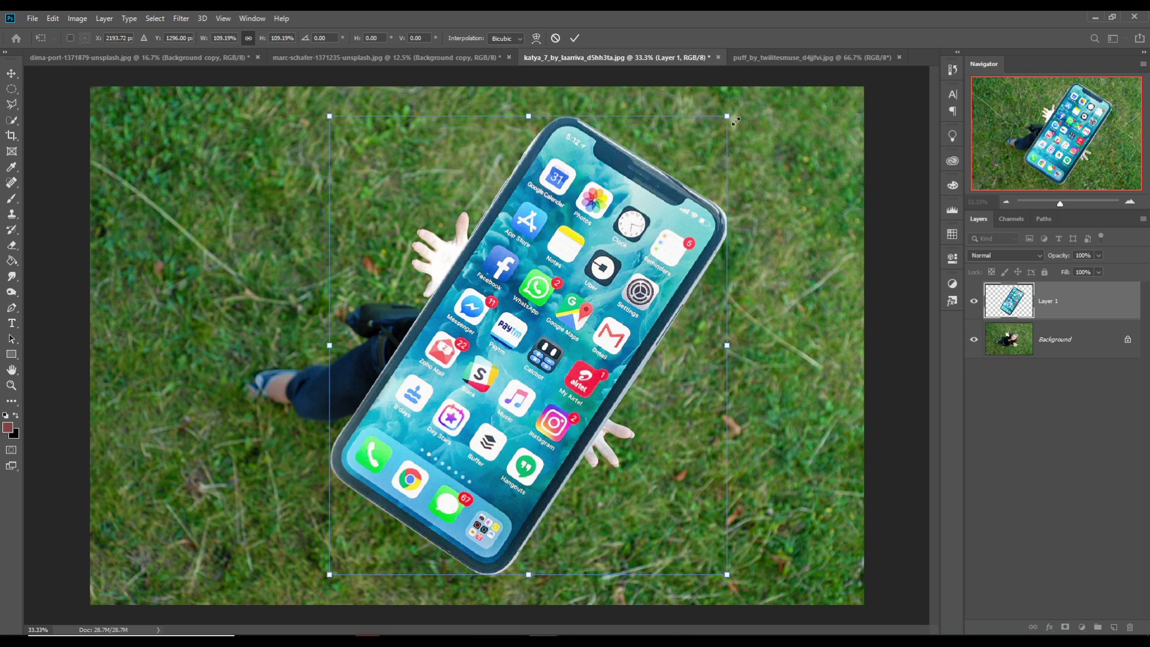
{"action": "left_click_drag", "start_coordinate": [736, 121], "coordinate": [731, 126]}
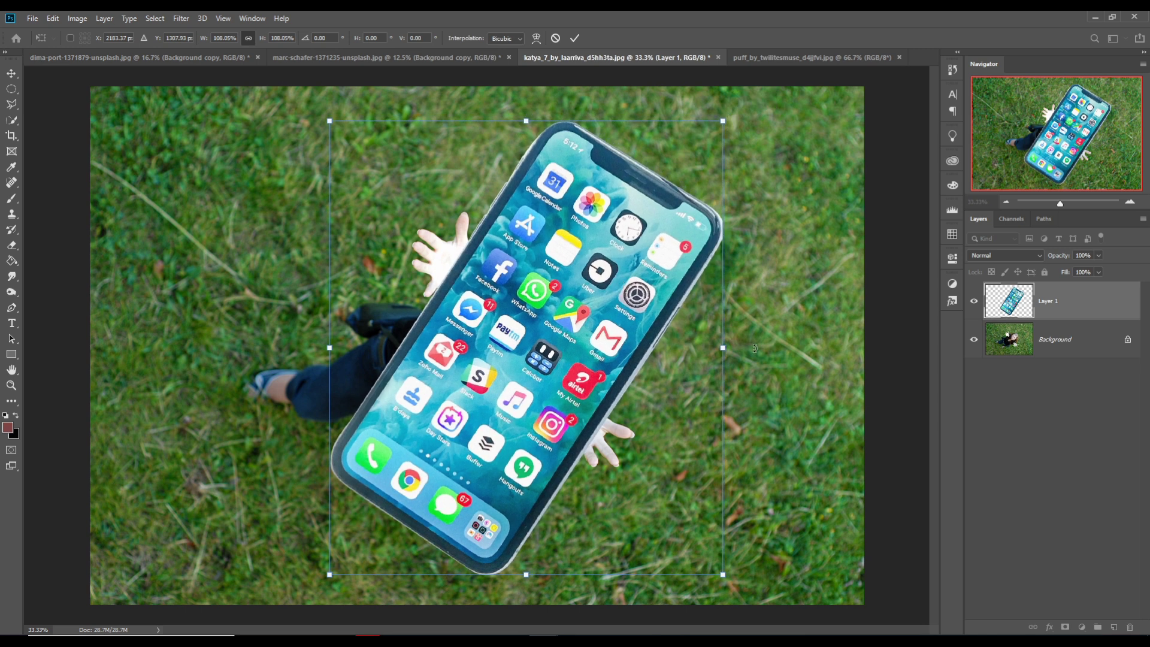
{"action": "key", "text": "Return"}
Duplicate the grass photo's Background layer as Background copy and move the copy above the phone layer.
{"action": "left_click", "coordinate": [1015, 345]}
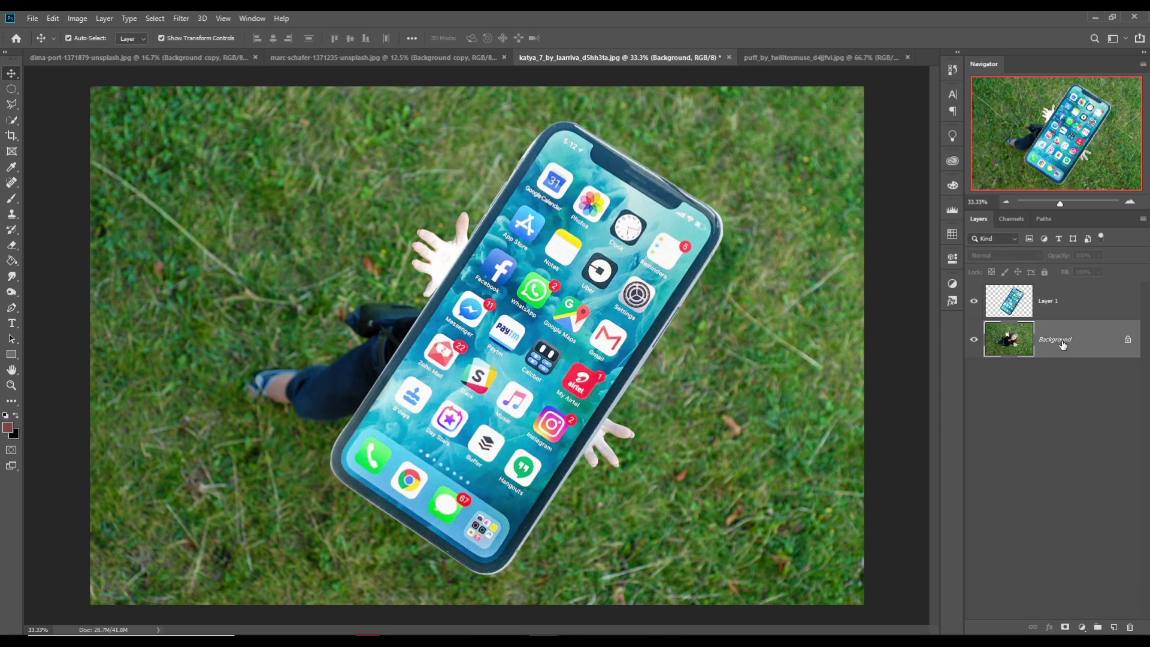
{"action": "right_click", "coordinate": [1037, 340]}
{"action": "left_click", "coordinate": [1065, 360]}
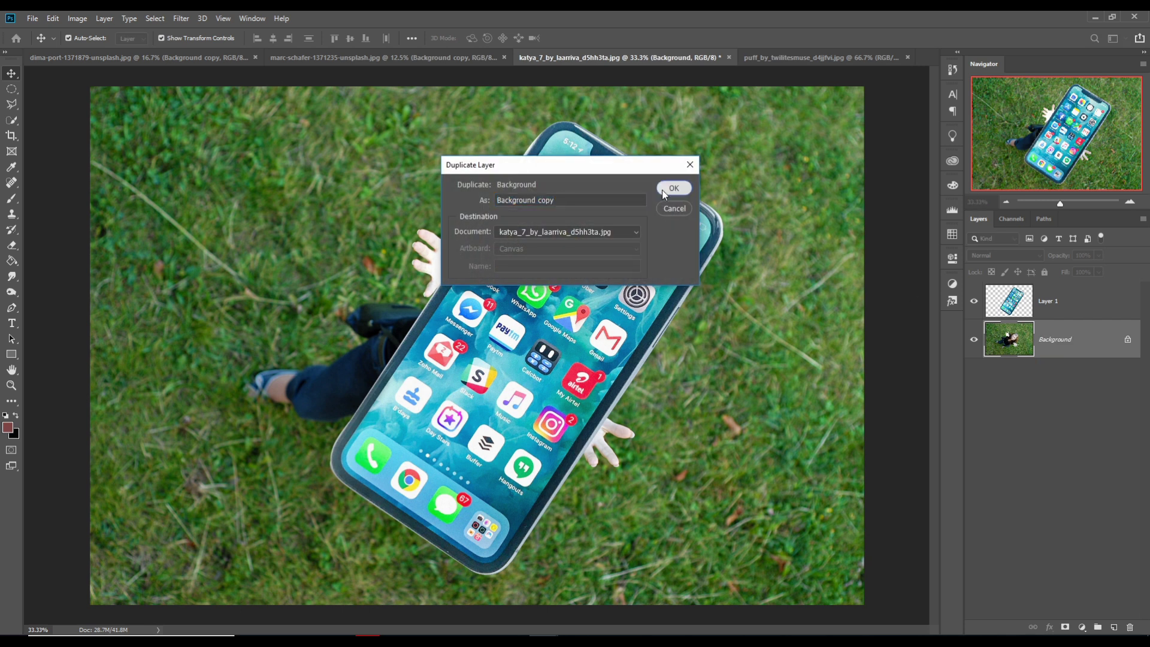
{"action": "left_click", "coordinate": [669, 188]}
{"action": "left_click_drag", "start_coordinate": [1066, 346], "coordinate": [1065, 300]}
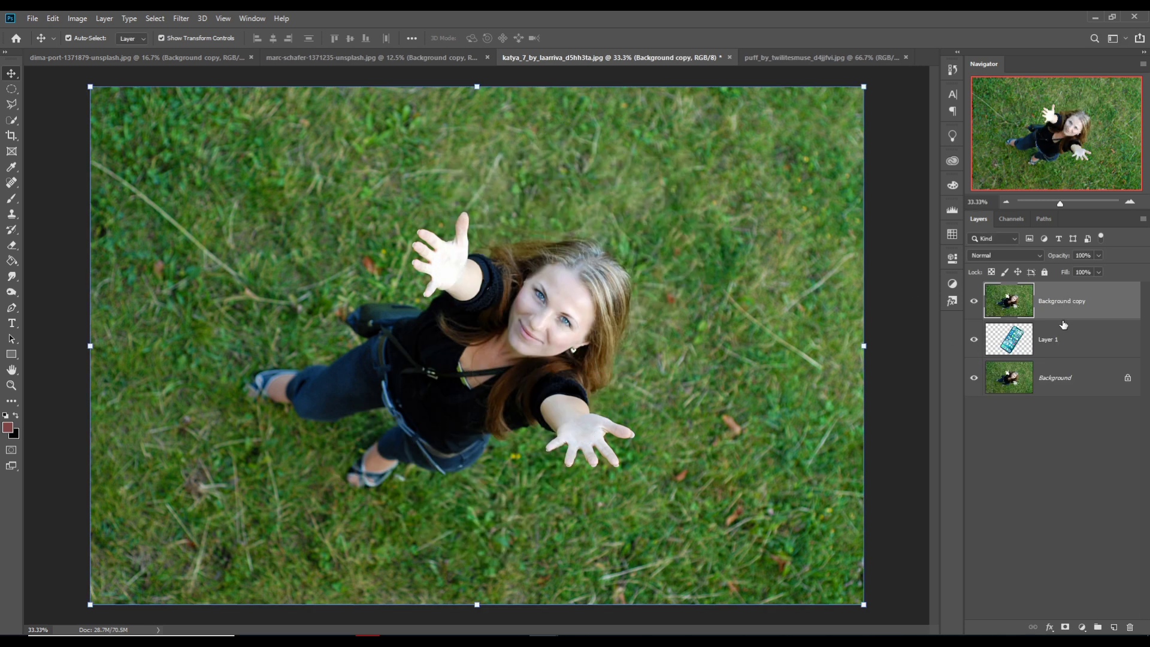
Set Background copy's opacity to 79%, and scale it to about 73% and rotate it about -22.4° so the woman sits within the phone screen.
{"action": "left_click", "coordinate": [1099, 255]}
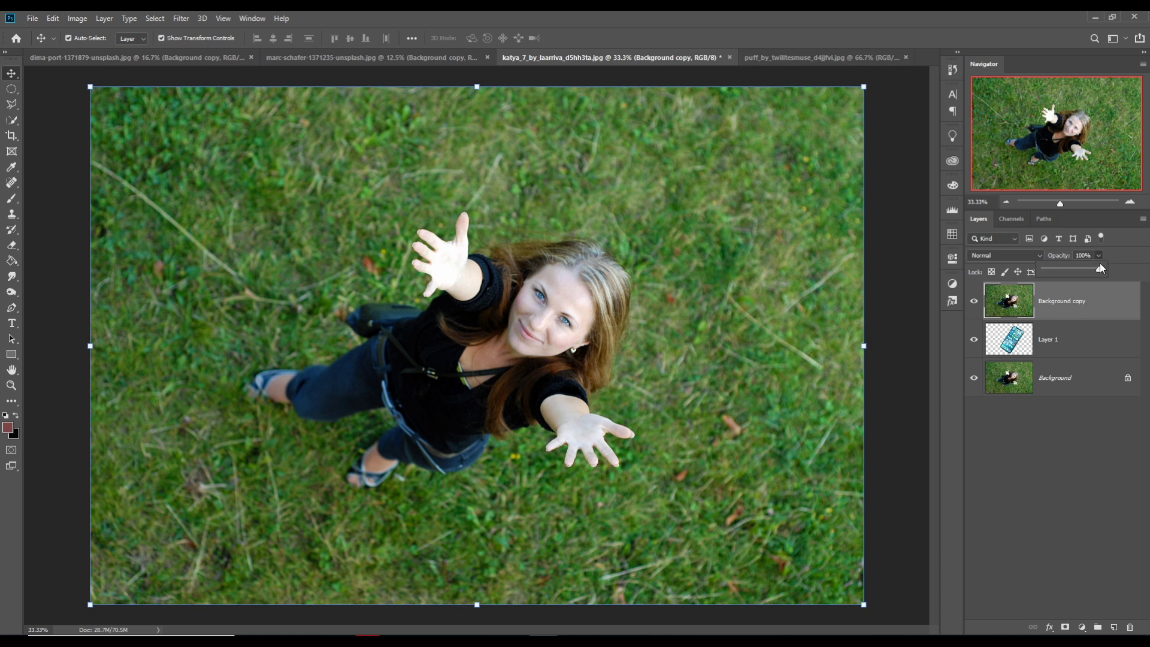
{"action": "left_click_drag", "start_coordinate": [1099, 268], "coordinate": [1088, 269]}
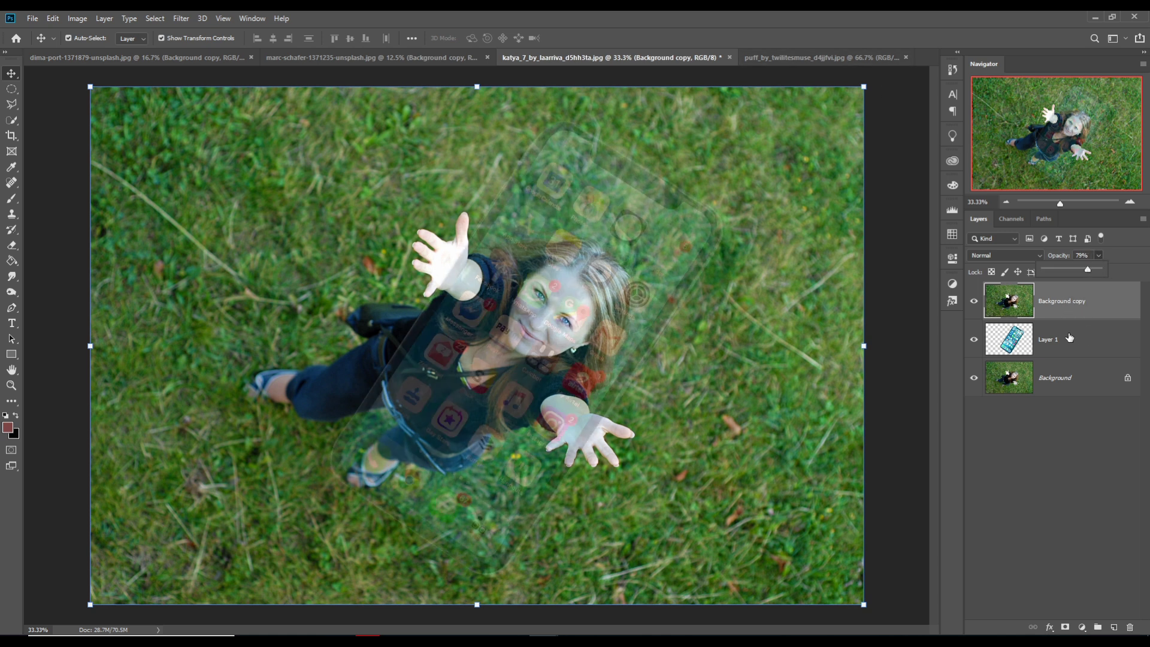
{"action": "left_click", "coordinate": [866, 90]}
{"action": "left_click_drag", "start_coordinate": [865, 89], "coordinate": [574, 283]}
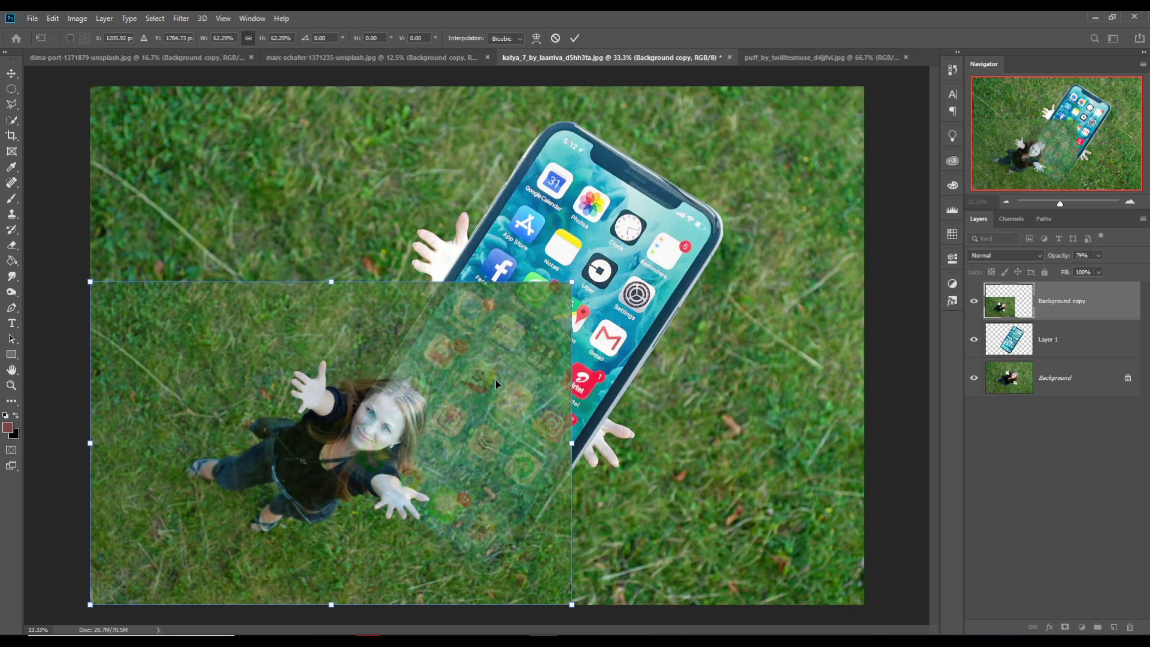
{"action": "left_click_drag", "start_coordinate": [498, 382], "coordinate": [671, 270]}
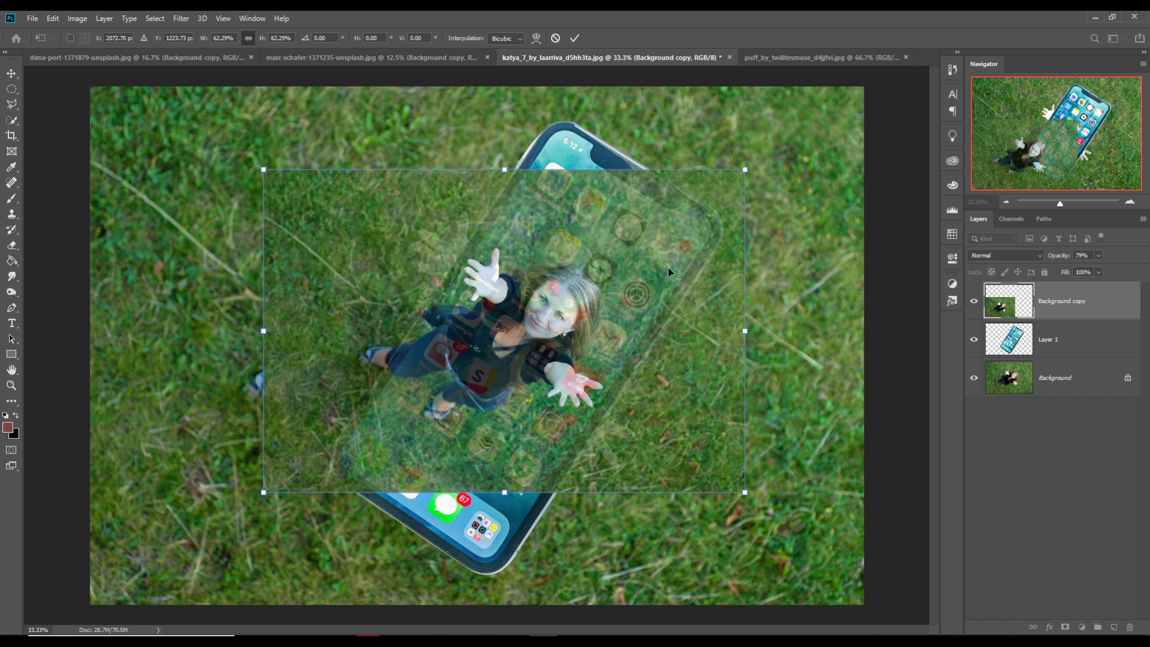
{"action": "left_click_drag", "start_coordinate": [759, 177], "coordinate": [818, 163]}
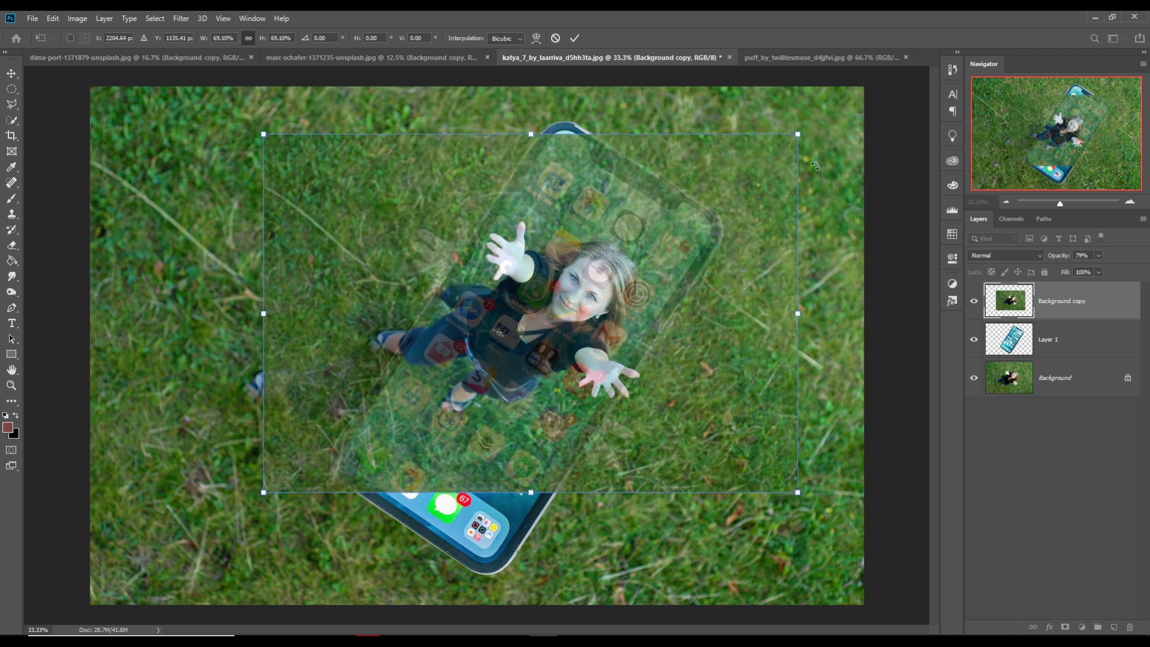
{"action": "left_click_drag", "start_coordinate": [720, 221], "coordinate": [710, 221]}
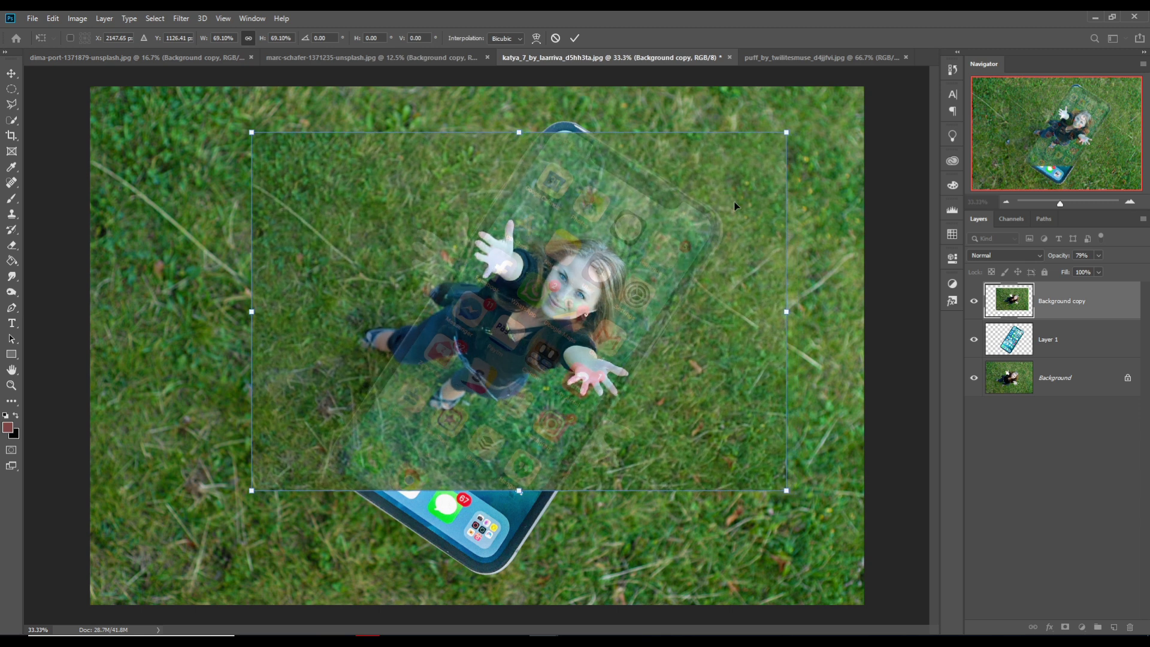
{"action": "left_click_drag", "start_coordinate": [799, 138], "coordinate": [680, 105]}
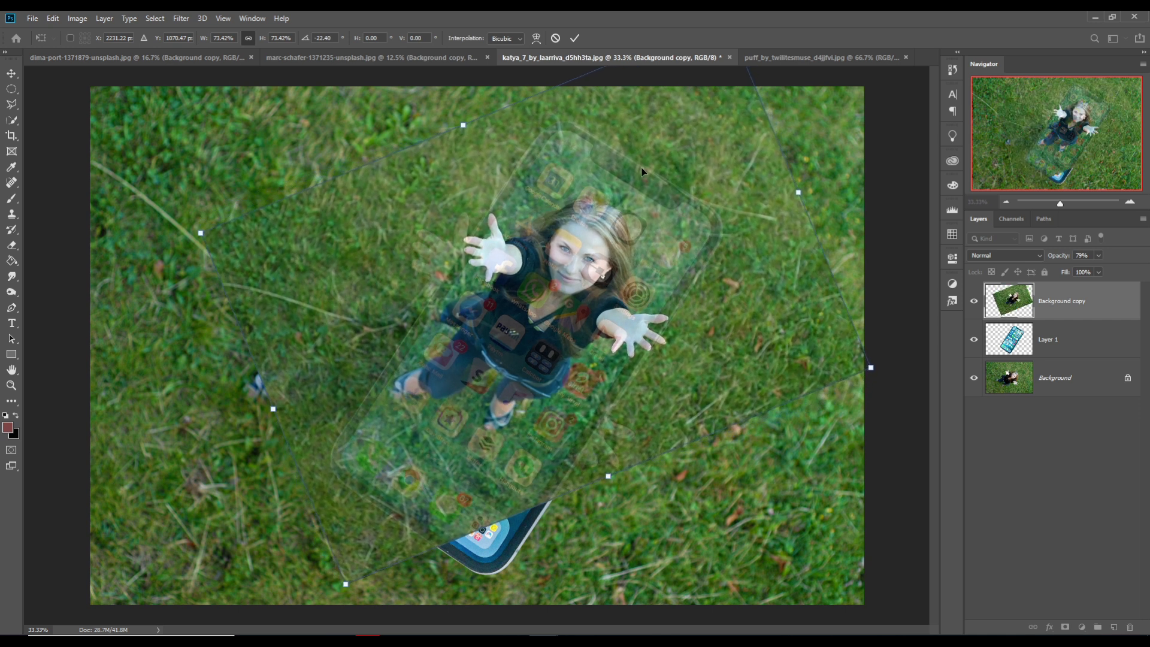
{"action": "left_click", "coordinate": [575, 38]}
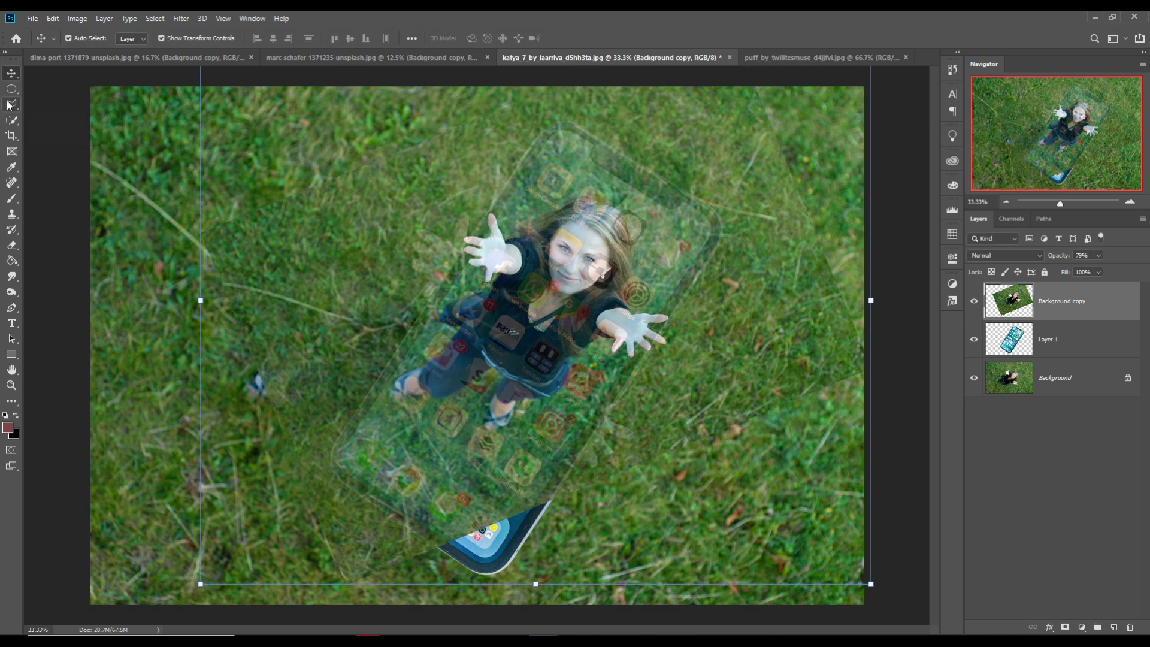
Select the phone's uncovered bottom corner on the Background copy layer with a Polygonal Lasso outline.
{"action": "left_click_drag", "start_coordinate": [9, 106], "coordinate": [49, 113]}
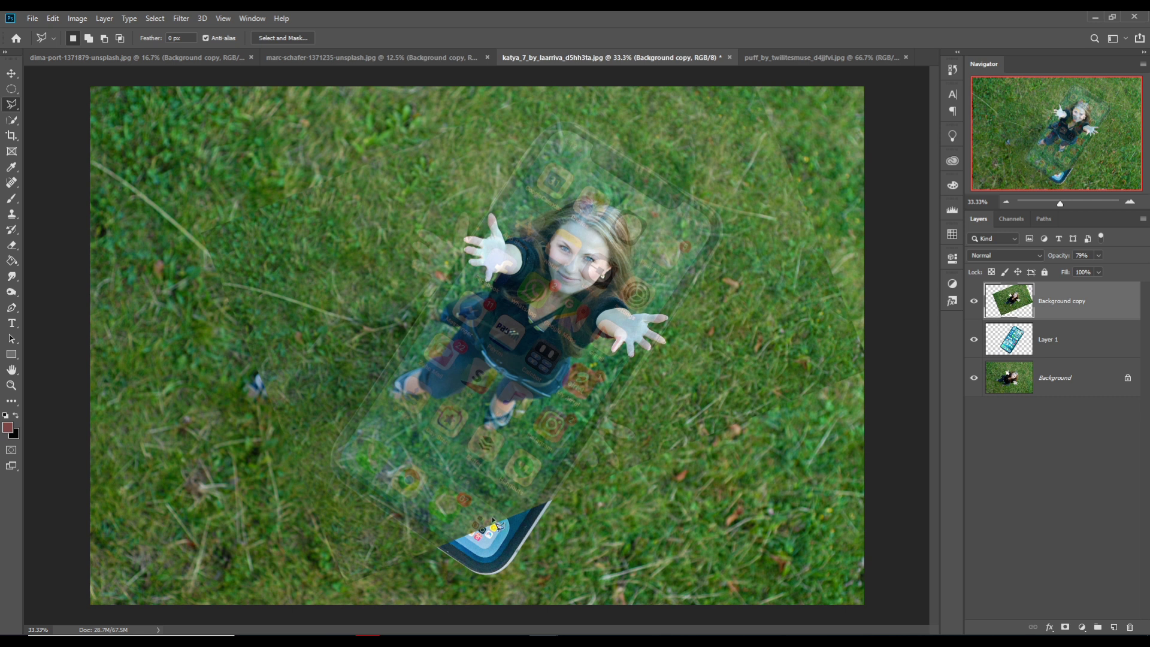
{"action": "left_click", "coordinate": [556, 491]}
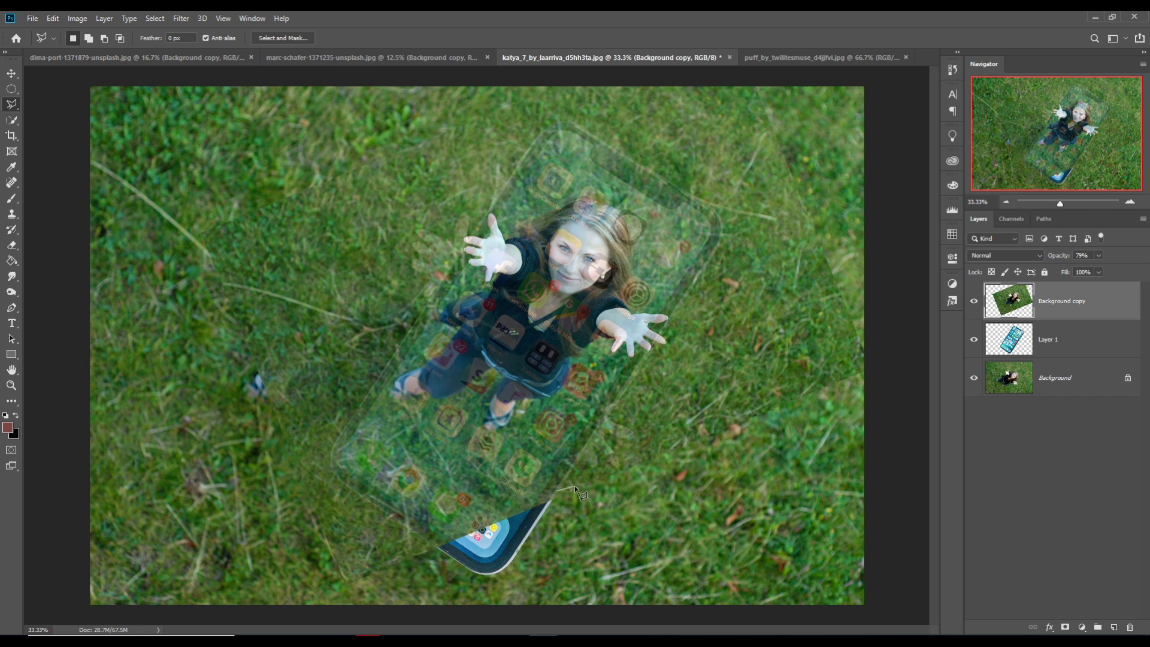
{"action": "left_click", "coordinate": [562, 536]}
{"action": "left_click", "coordinate": [519, 583]}
{"action": "left_click", "coordinate": [429, 585]}
{"action": "left_click", "coordinate": [390, 555]}
{"action": "left_click", "coordinate": [433, 527]}
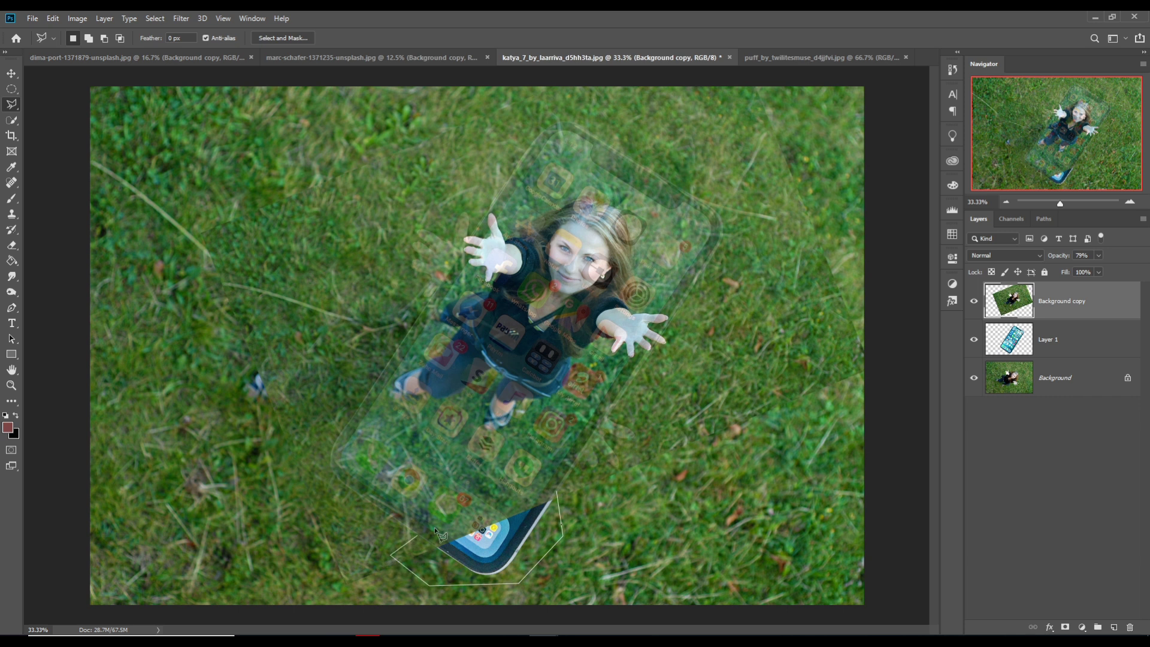
{"action": "left_click", "coordinate": [557, 492]}
Set Background copy's opacity to 100%, fill the selected corner using Content-Aware with Color Adaptation, and clear the selection.
{"action": "left_click", "coordinate": [1099, 255]}
{"action": "left_click_drag", "start_coordinate": [1094, 269], "coordinate": [1121, 268]}
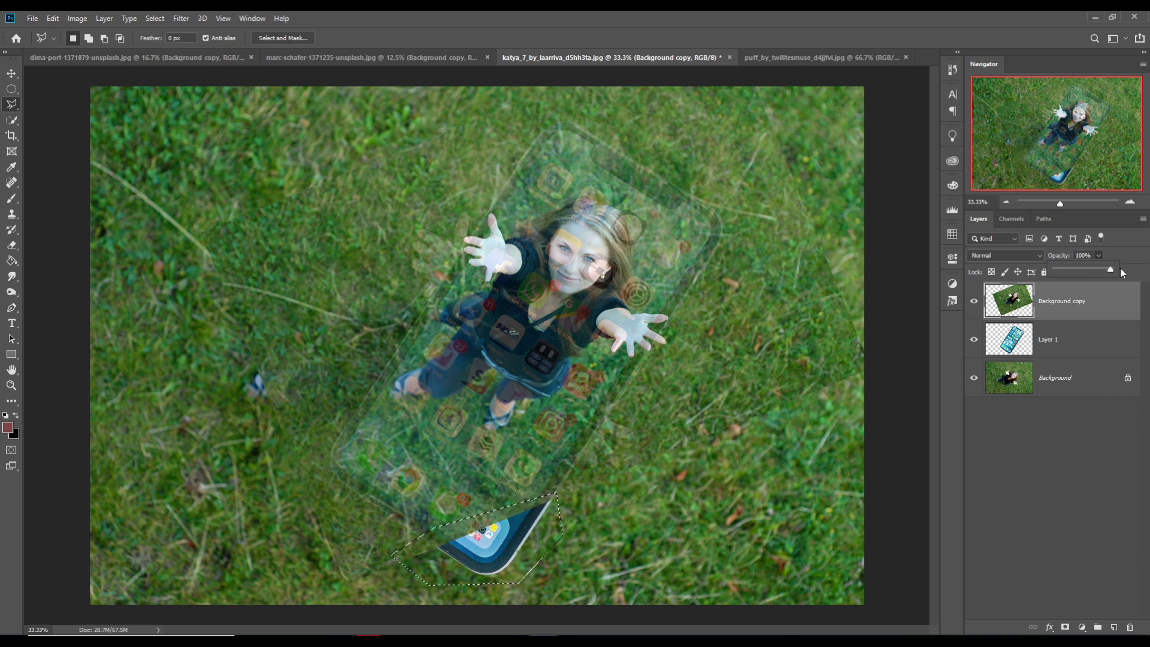
{"action": "left_click", "coordinate": [53, 19]}
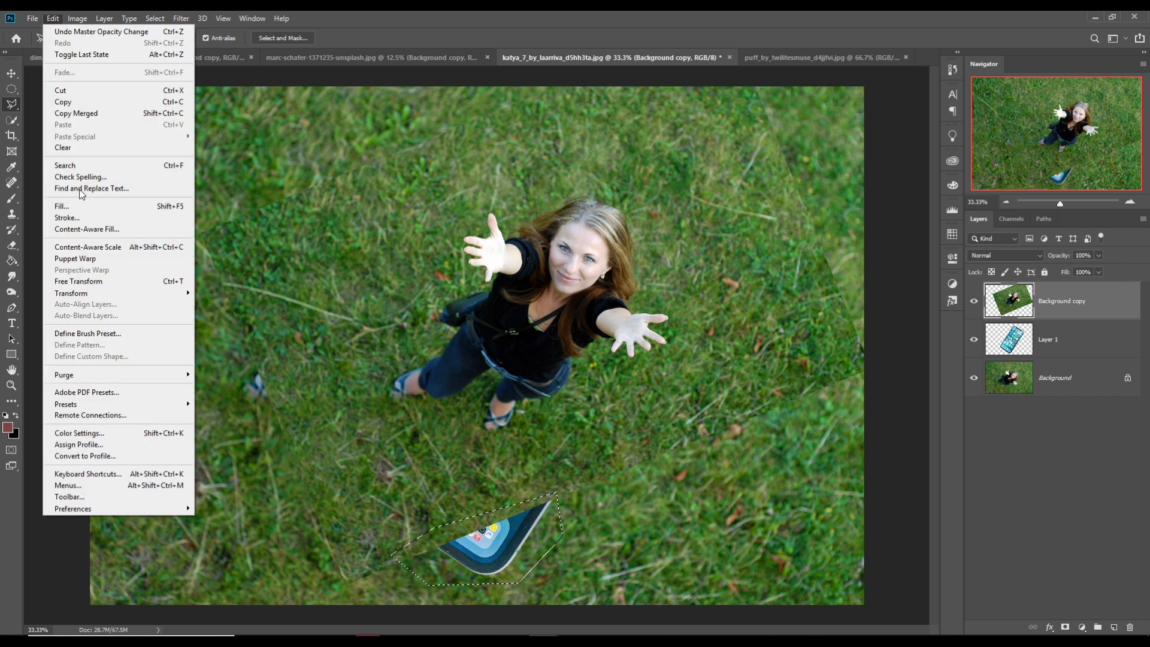
{"action": "mouse_move", "coordinate": [103, 295]}
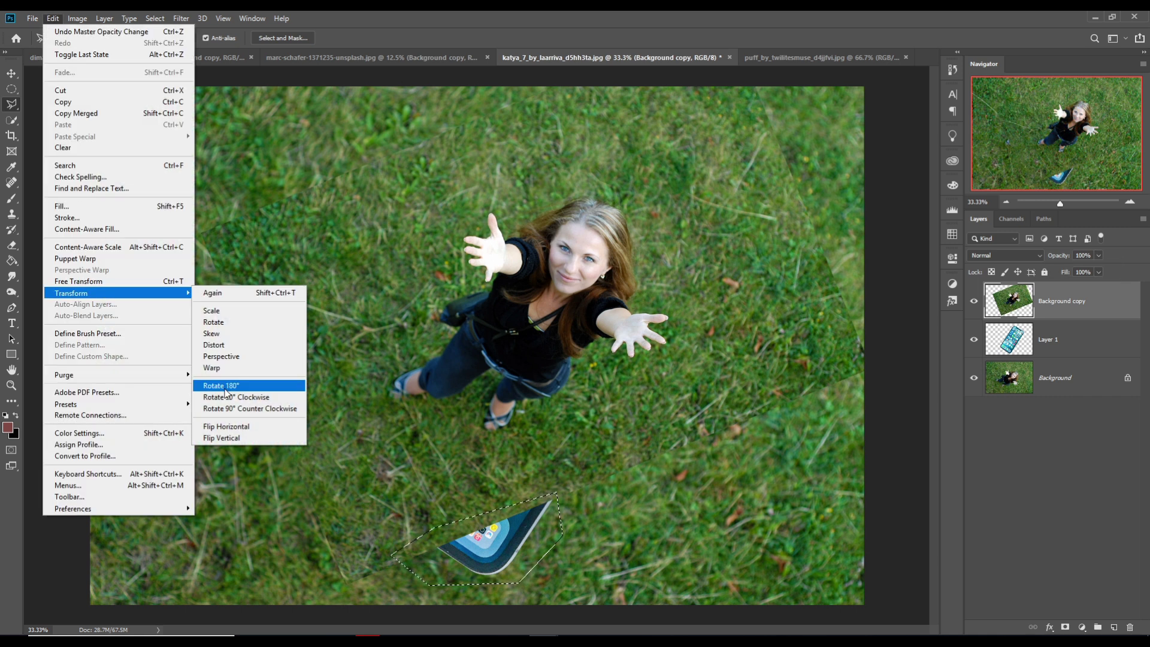
{"action": "left_click", "coordinate": [74, 206]}
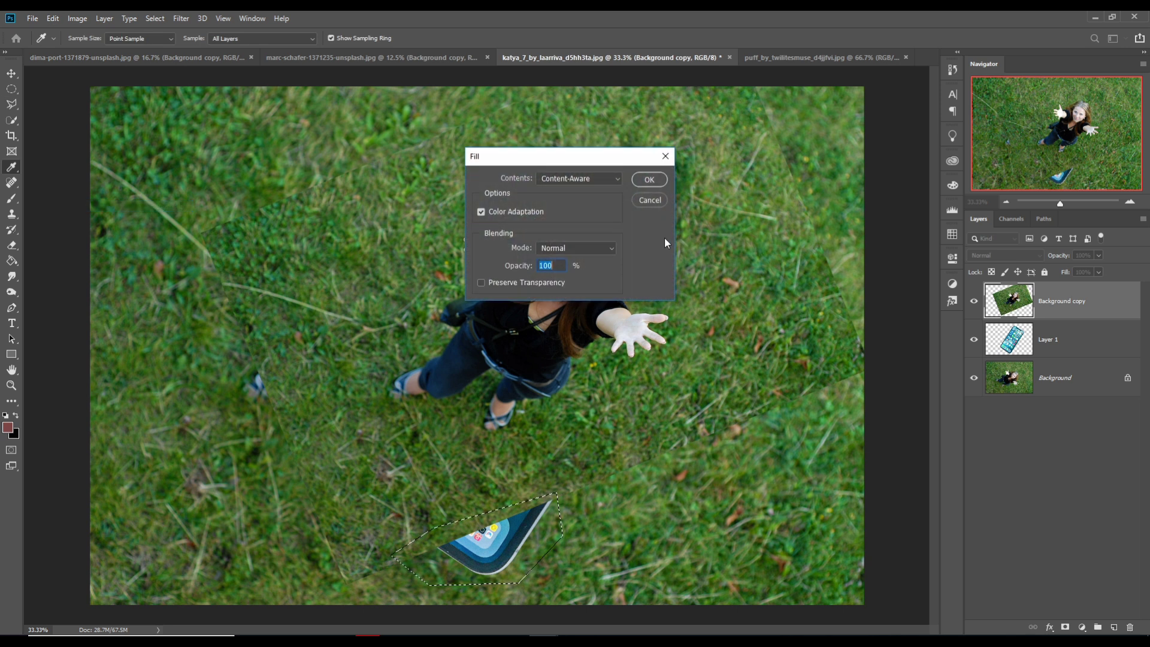
{"action": "left_click", "coordinate": [649, 180]}
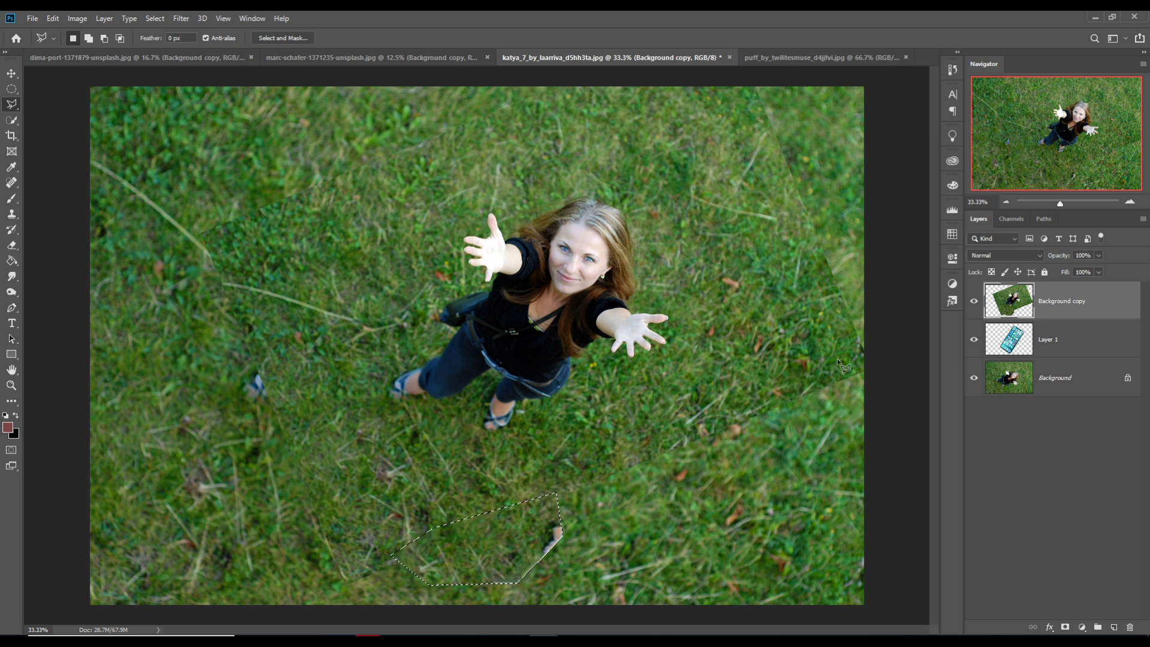
{"action": "left_click", "coordinate": [156, 19]}
{"action": "left_click", "coordinate": [167, 43]}
Set Background copy's opacity to 46% and trace the phone screen's bottom edge and rounded lower corners with a Pen path.
{"action": "left_click", "coordinate": [1099, 256]}
{"action": "left_click_drag", "start_coordinate": [1075, 274], "coordinate": [1069, 275]}
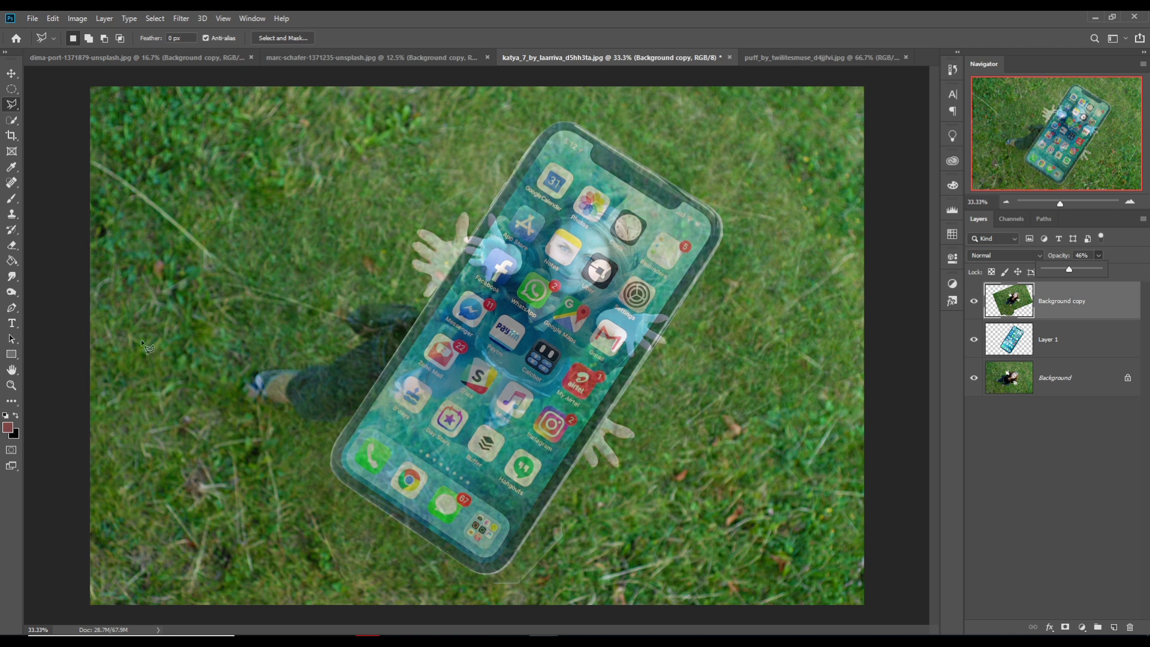
{"action": "left_click_drag", "start_coordinate": [11, 307], "coordinate": [31, 306]}
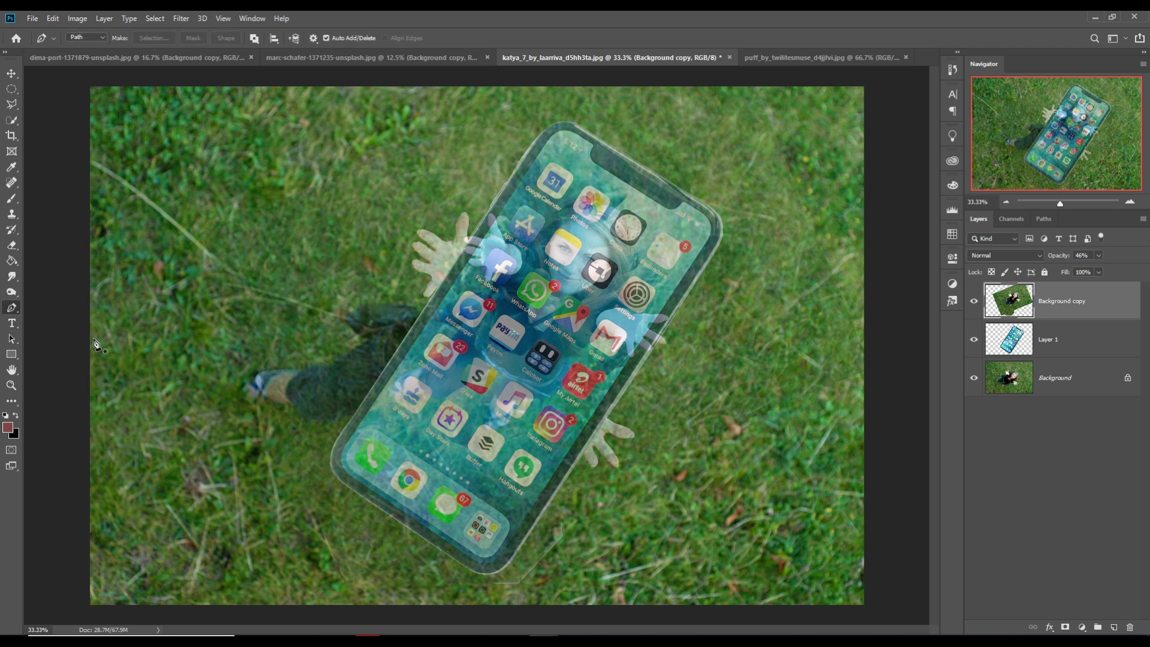
{"action": "scroll", "coordinate": [522, 511], "scroll_direction": "up", "scroll_amount": 3}
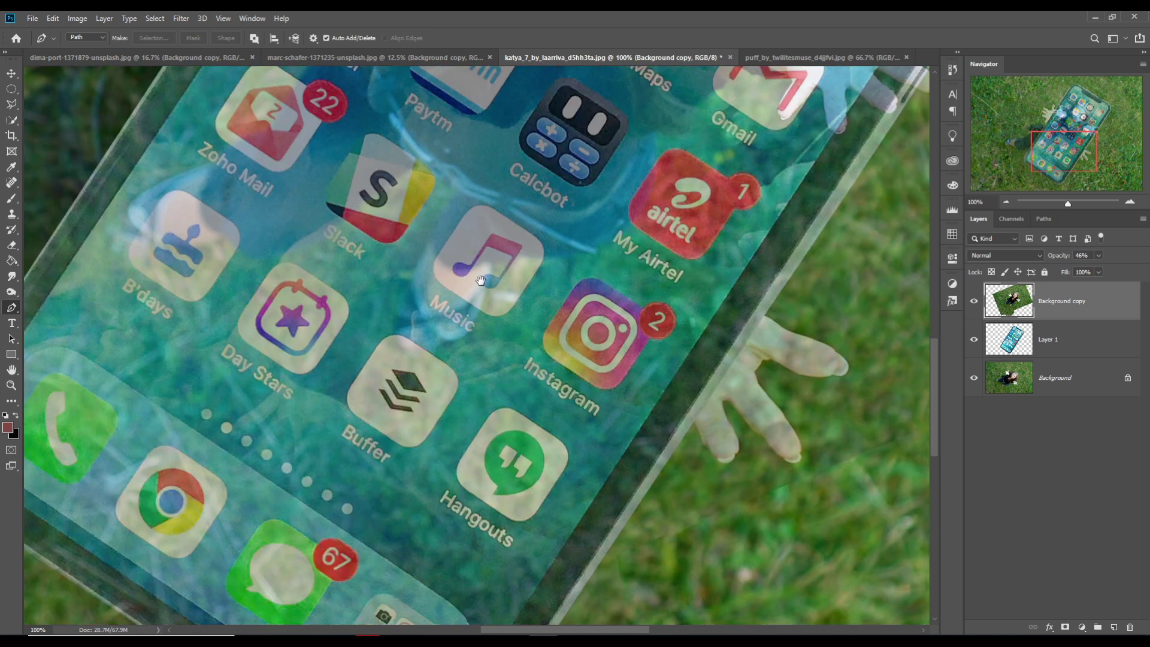
{"action": "left_click_drag", "start_coordinate": [480, 280], "coordinate": [400, 50]}
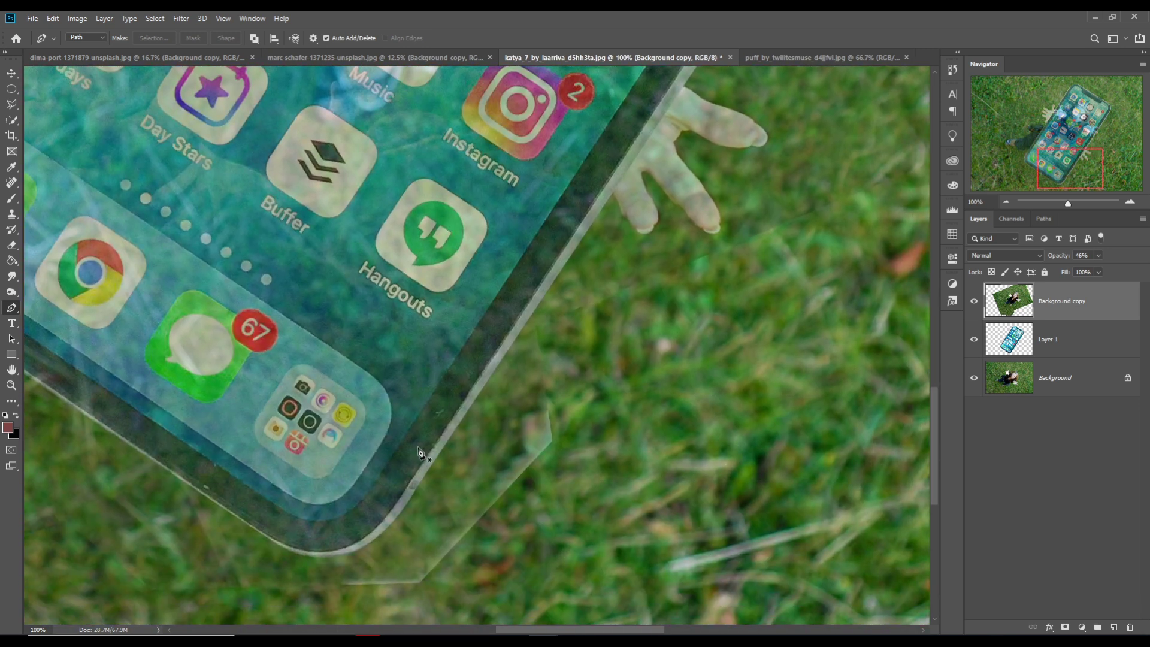
{"action": "left_click", "coordinate": [379, 478]}
{"action": "left_click", "coordinate": [271, 502]}
{"action": "scroll", "coordinate": [361, 515], "scroll_direction": "left", "scroll_amount": 5}
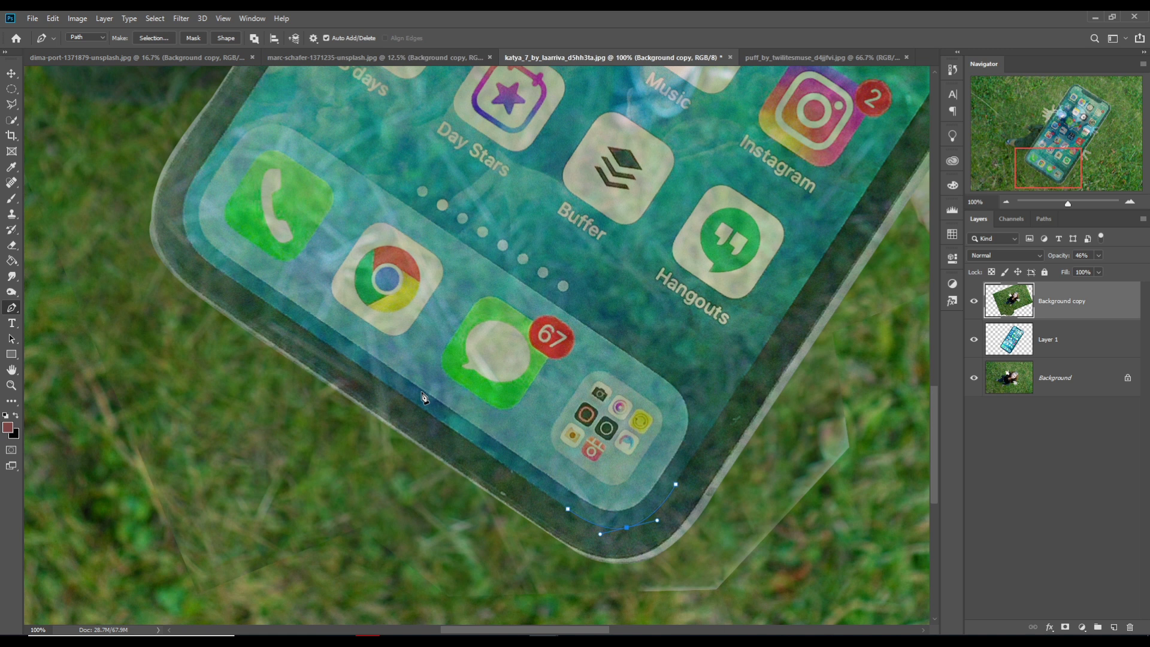
{"action": "left_click", "coordinate": [203, 259]}
{"action": "left_click_drag", "start_coordinate": [204, 264], "coordinate": [207, 157]}
{"action": "left_click_drag", "start_coordinate": [206, 210], "coordinate": [184, 211]}
Continue the Pen path up the phone screen's left edge, around its upper-left corner and along the notch.
{"action": "scroll", "coordinate": [186, 241], "scroll_direction": "up", "scroll_amount": 5}
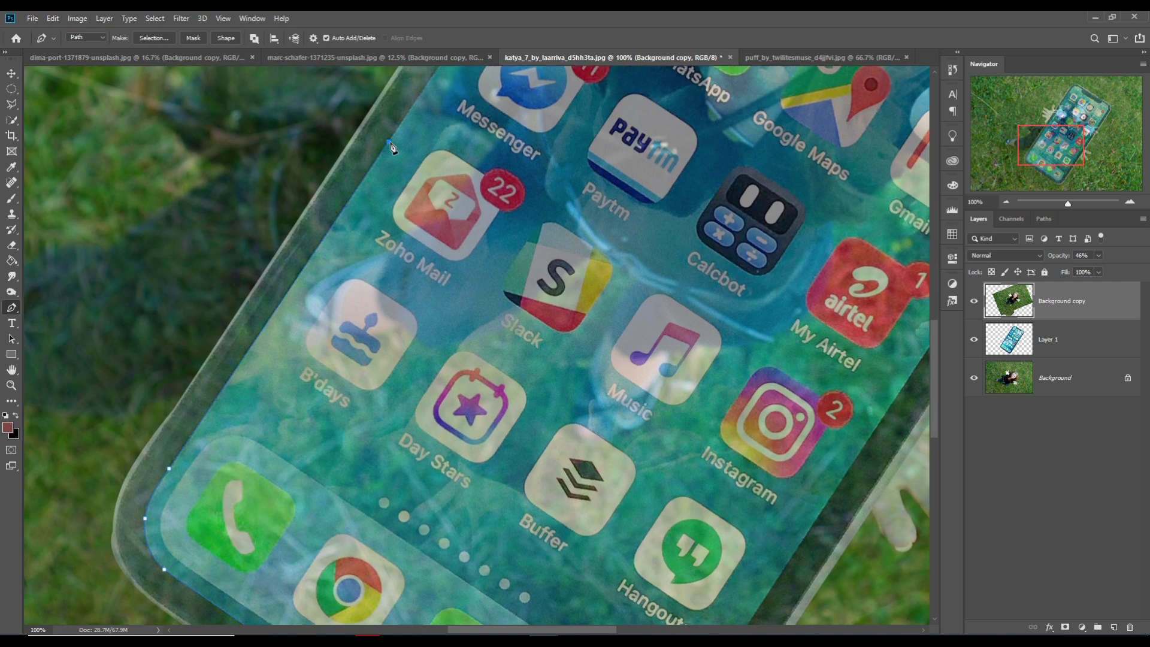
{"action": "scroll", "coordinate": [392, 146], "scroll_direction": "up", "scroll_amount": 7}
{"action": "scroll", "coordinate": [392, 147], "scroll_direction": "right", "scroll_amount": 2}
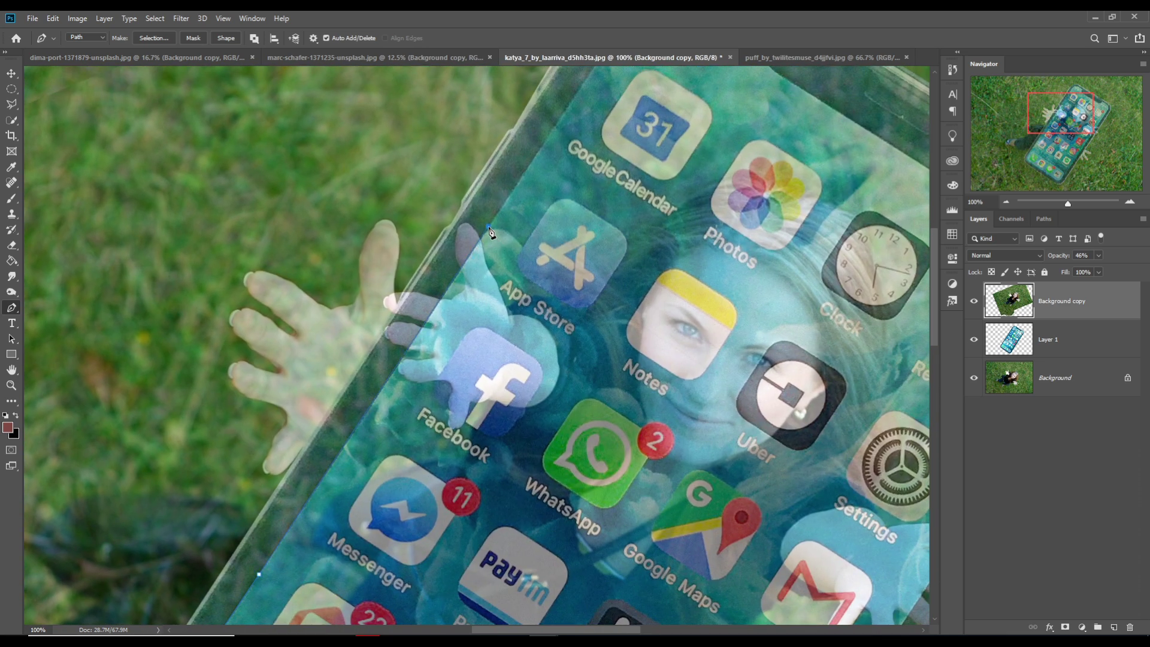
{"action": "scroll", "coordinate": [490, 232], "scroll_direction": "up", "scroll_amount": 6}
{"action": "scroll", "coordinate": [490, 231], "scroll_direction": "right", "scroll_amount": 2}
{"action": "left_click", "coordinate": [475, 377]}
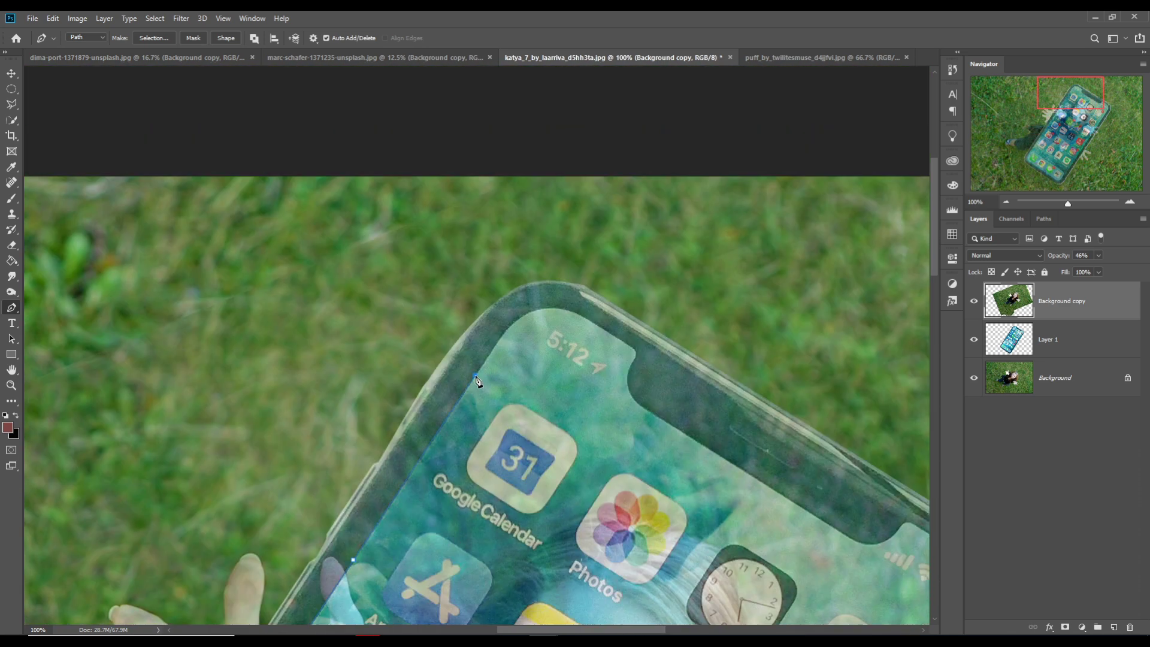
{"action": "left_click", "coordinate": [601, 328]}
{"action": "left_click_drag", "start_coordinate": [558, 346], "coordinate": [536, 311]}
{"action": "left_click", "coordinate": [621, 343]}
{"action": "left_click", "coordinate": [654, 403]}
{"action": "left_click_drag", "start_coordinate": [847, 553], "coordinate": [279, 492]}
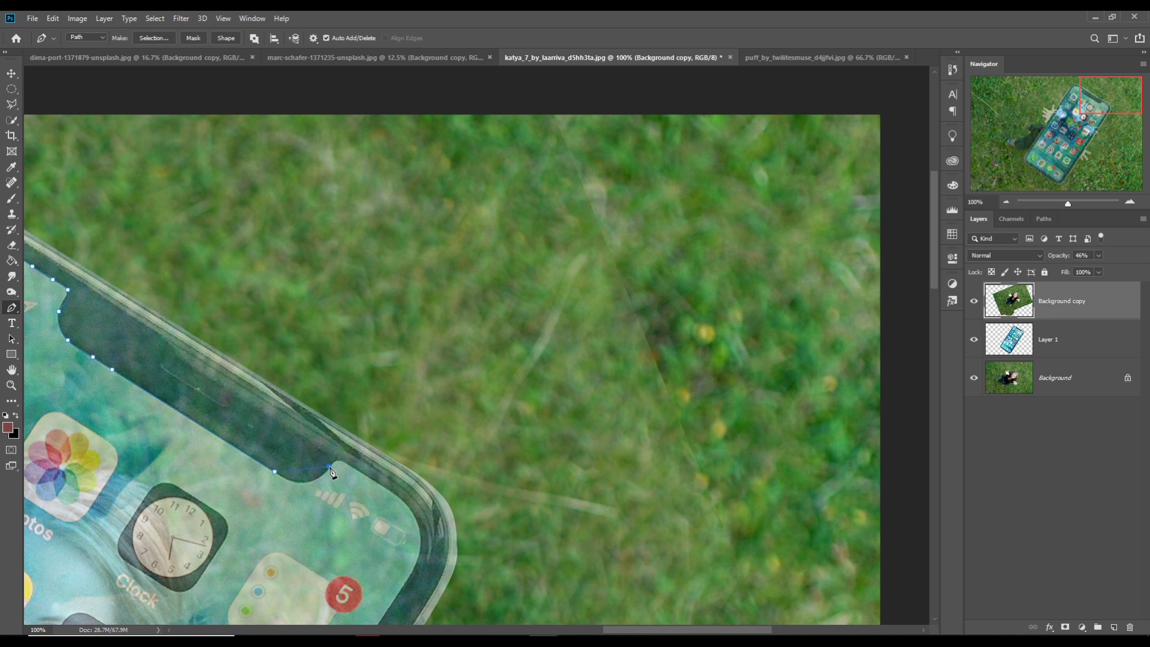
Curve the Pen path around the far end of the notch and the phone screen's upper-right corner.
{"action": "left_click_drag", "start_coordinate": [311, 474], "coordinate": [309, 488]}
{"action": "left_click", "coordinate": [345, 462]}
{"action": "left_click", "coordinate": [411, 573]}
{"action": "left_click_drag", "start_coordinate": [394, 545], "coordinate": [418, 524]}
Extend the Pen path down the phone screen's right edge and close it at the starting point.
{"action": "scroll", "coordinate": [432, 544], "scroll_direction": "down", "scroll_amount": 5}
{"action": "scroll", "coordinate": [432, 544], "scroll_direction": "left", "scroll_amount": 4}
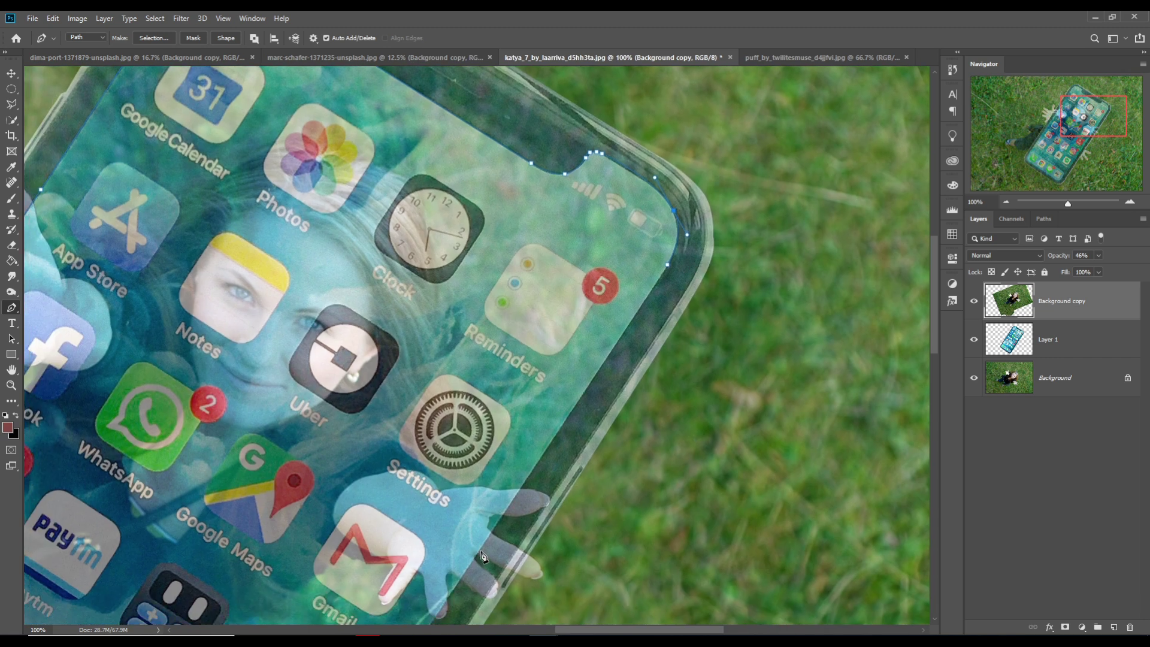
{"action": "left_click", "coordinate": [479, 551]}
{"action": "scroll", "coordinate": [480, 557], "scroll_direction": "down", "scroll_amount": 5}
{"action": "scroll", "coordinate": [481, 557], "scroll_direction": "left", "scroll_amount": 4}
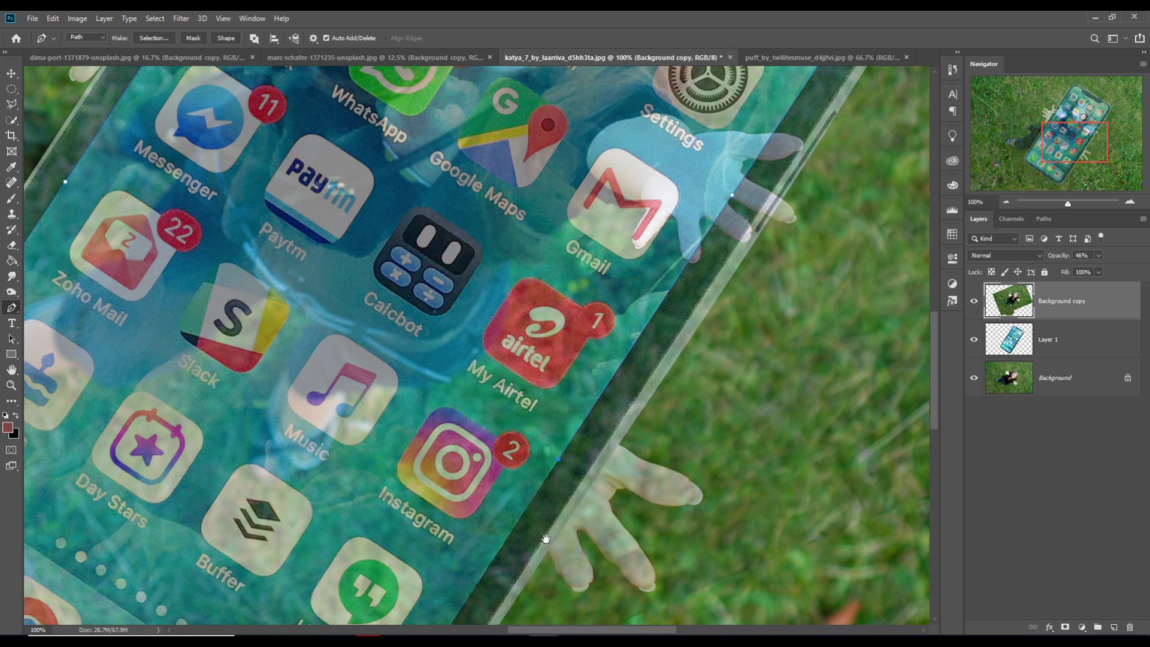
{"action": "scroll", "coordinate": [546, 539], "scroll_direction": "down", "scroll_amount": 4}
{"action": "scroll", "coordinate": [546, 539], "scroll_direction": "left", "scroll_amount": 3}
{"action": "left_click", "coordinate": [528, 553]}
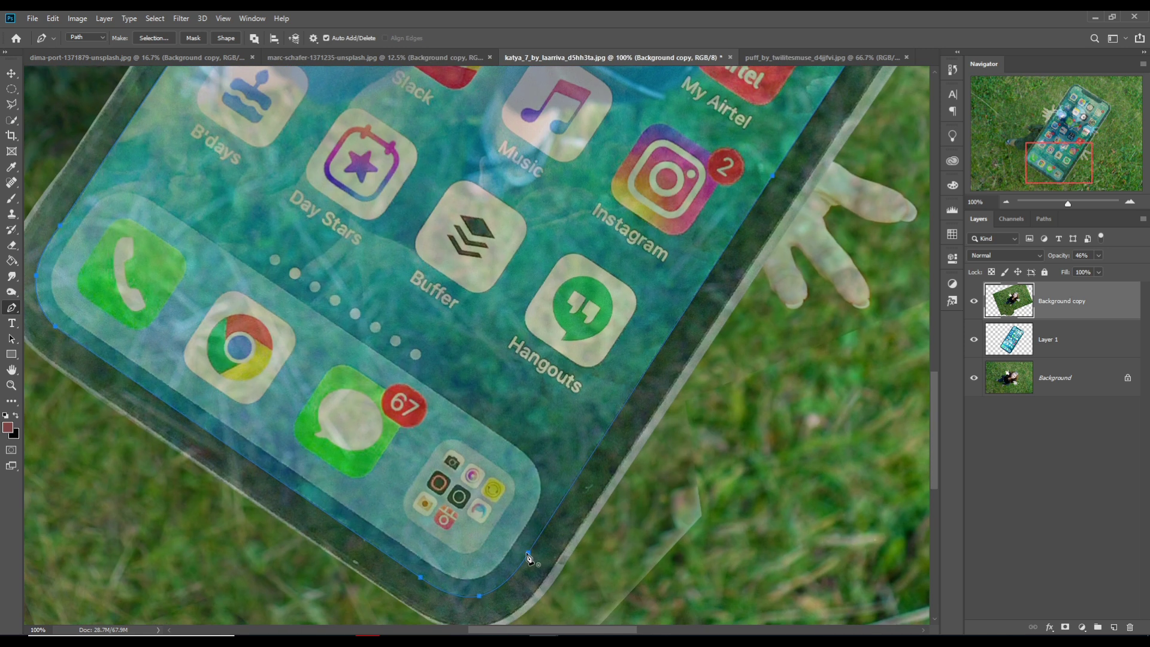
Convert the closed path around the phone screen into a new anti-aliased selection with a feather radius of 0 pixels.
{"action": "key", "text": "ctrl+minus"}
{"action": "key", "text": "ctrl+minus"}
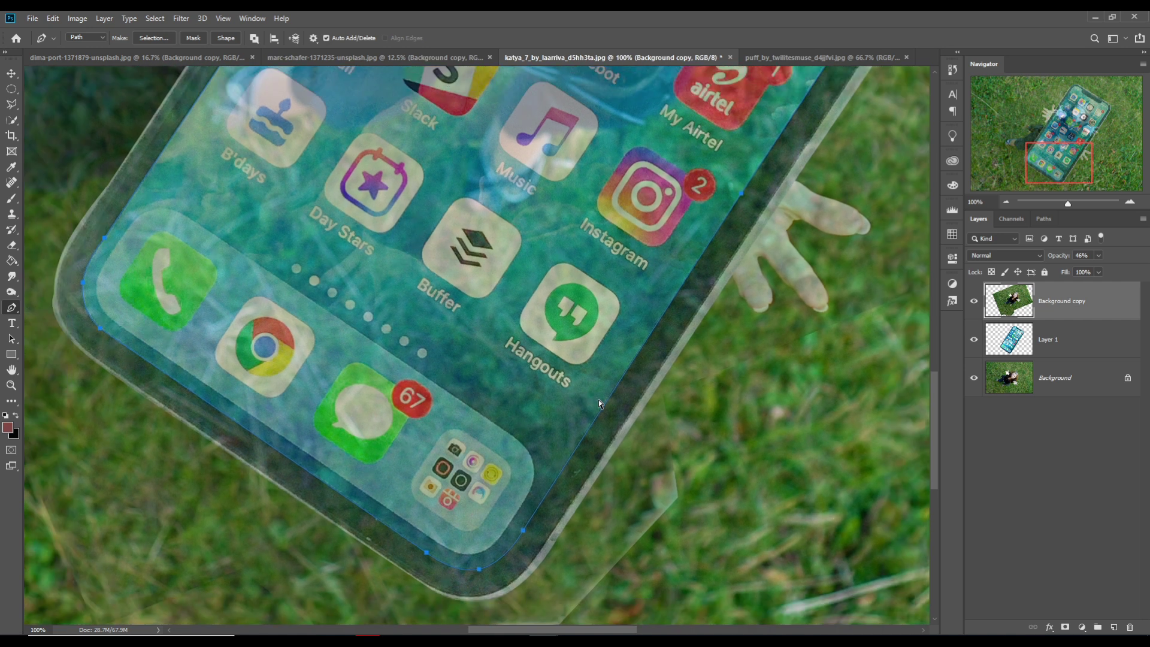
{"action": "key", "text": "ctrl+minus"}
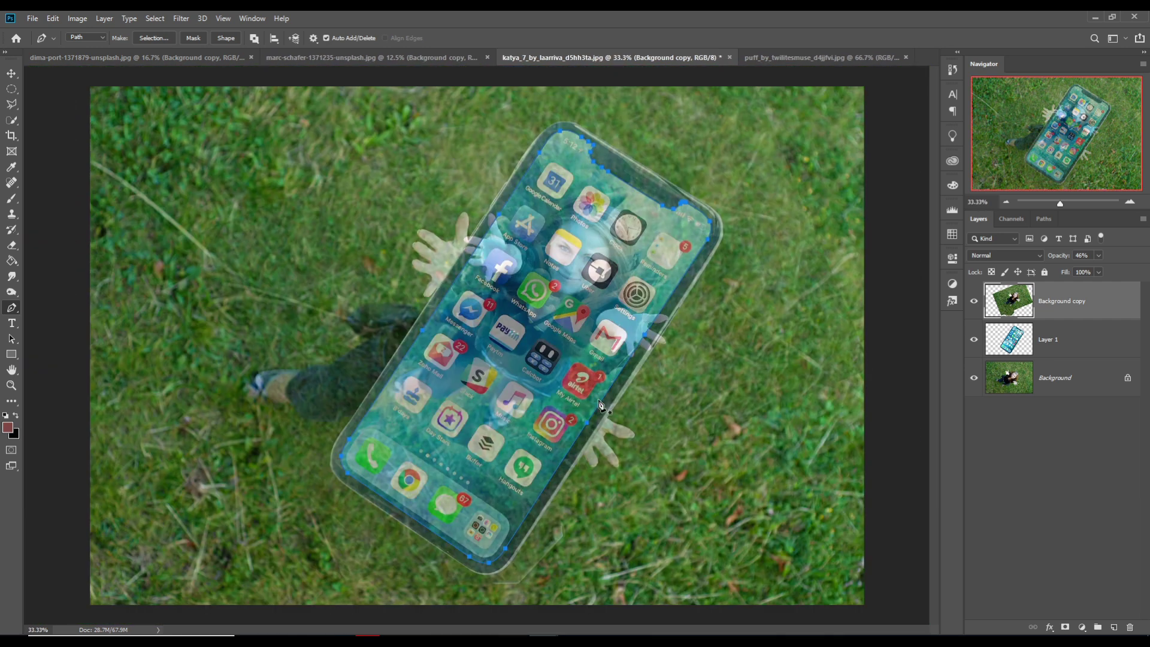
{"action": "right_click", "coordinate": [534, 261]}
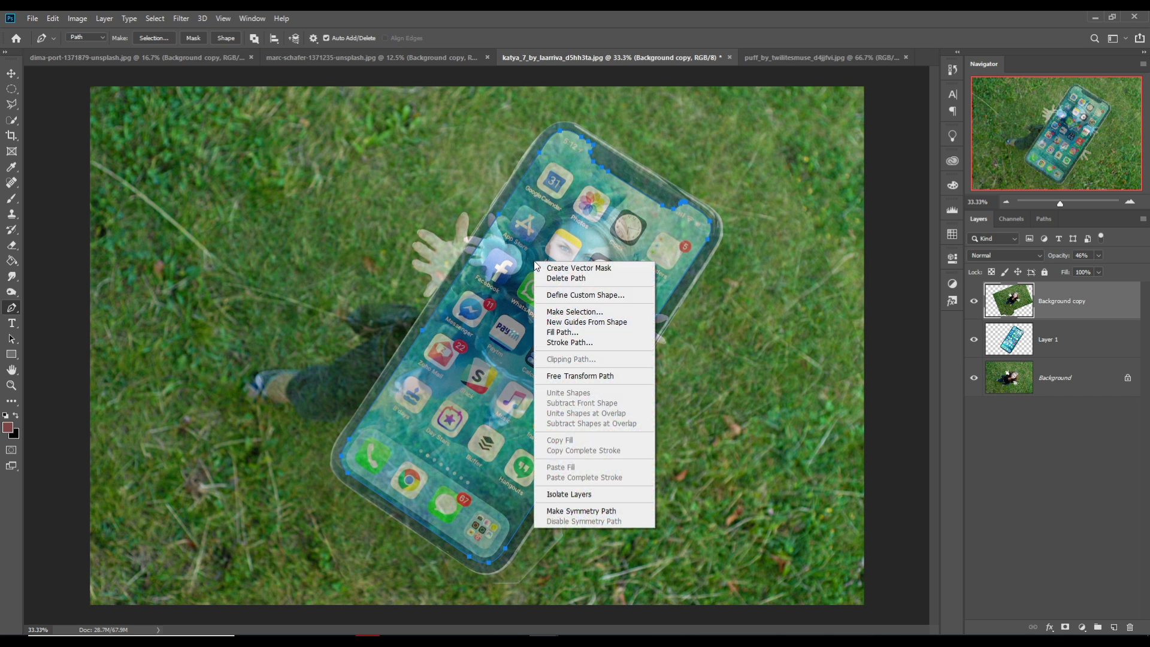
{"action": "left_click", "coordinate": [603, 313]}
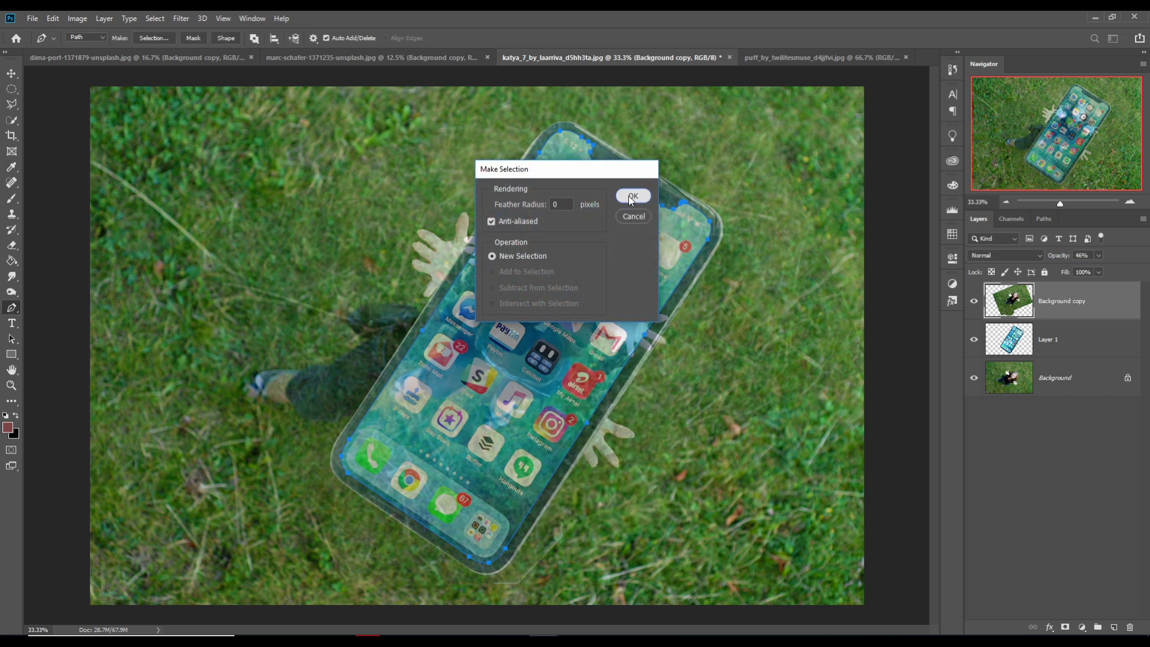
{"action": "left_click", "coordinate": [627, 196]}
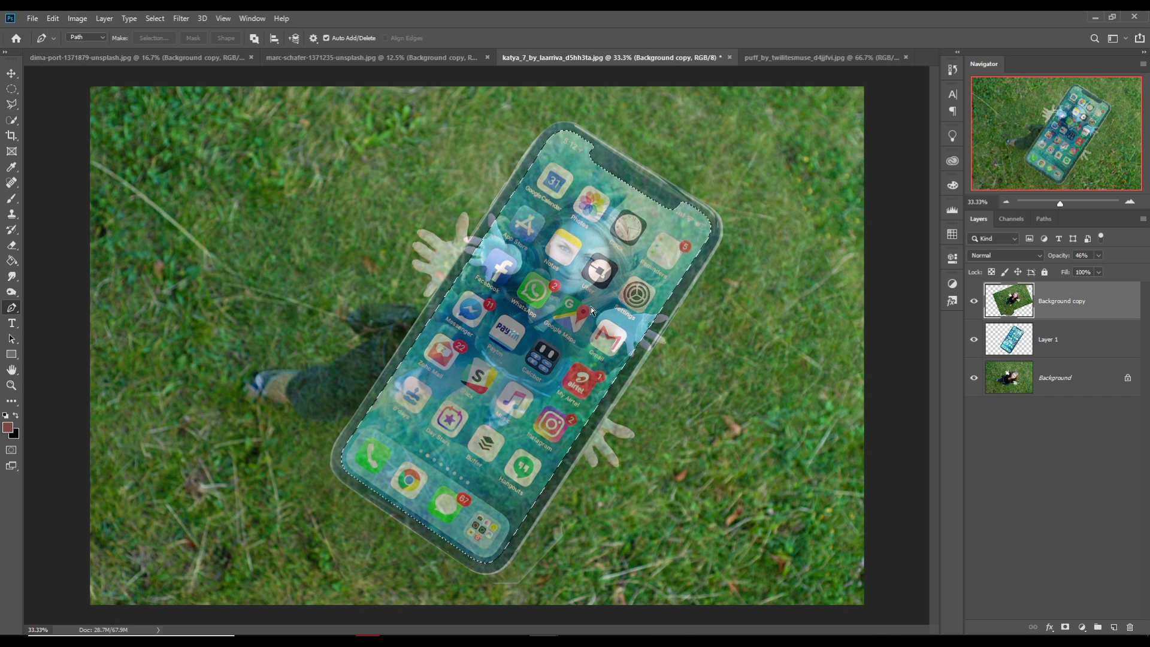
Copy the selected screen area to a new layer at 100% opacity and delete the Background copy layer.
{"action": "key", "text": "ctrl+j"}
{"action": "key", "text": "0"}
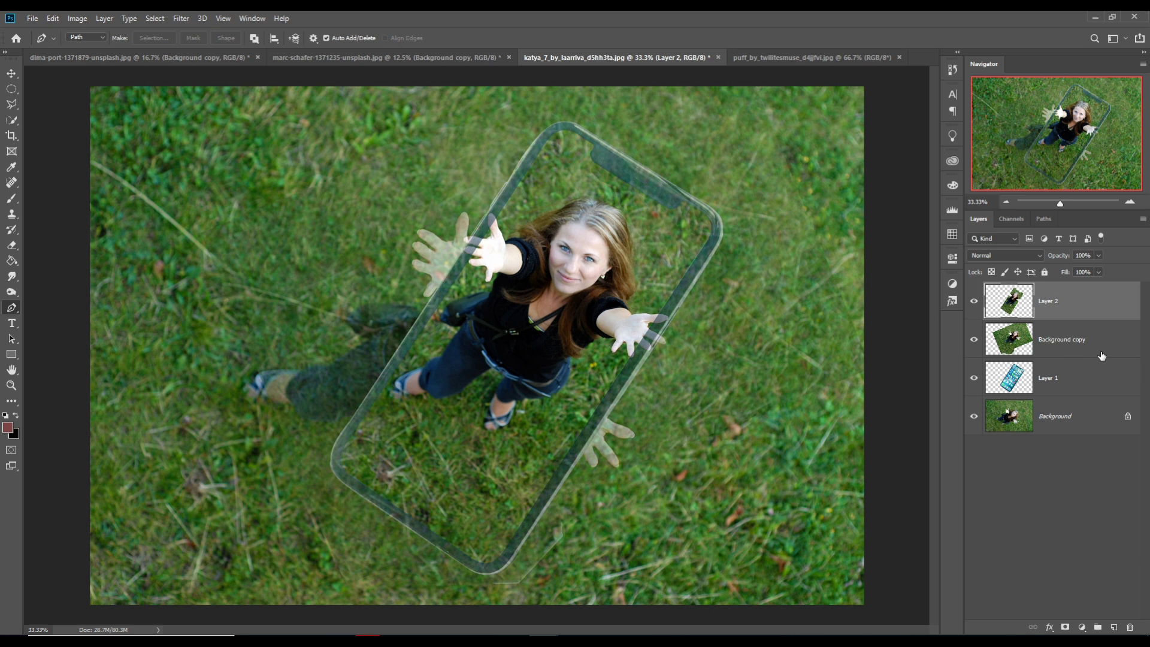
{"action": "left_click", "coordinate": [1022, 346]}
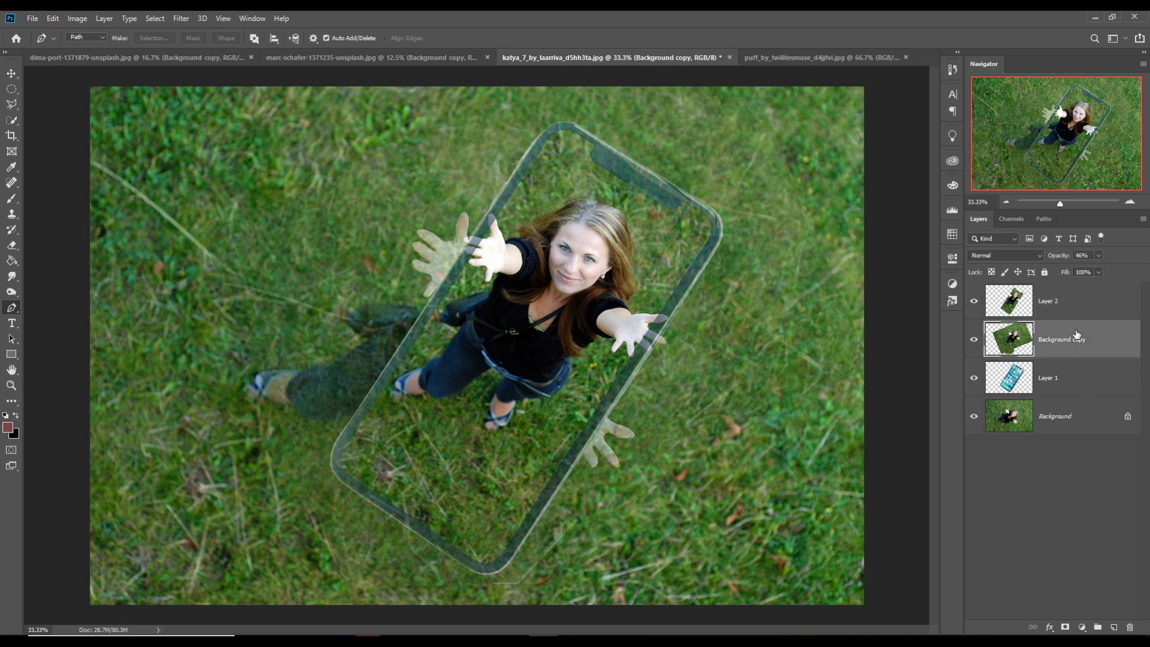
{"action": "key", "text": "Delete"}
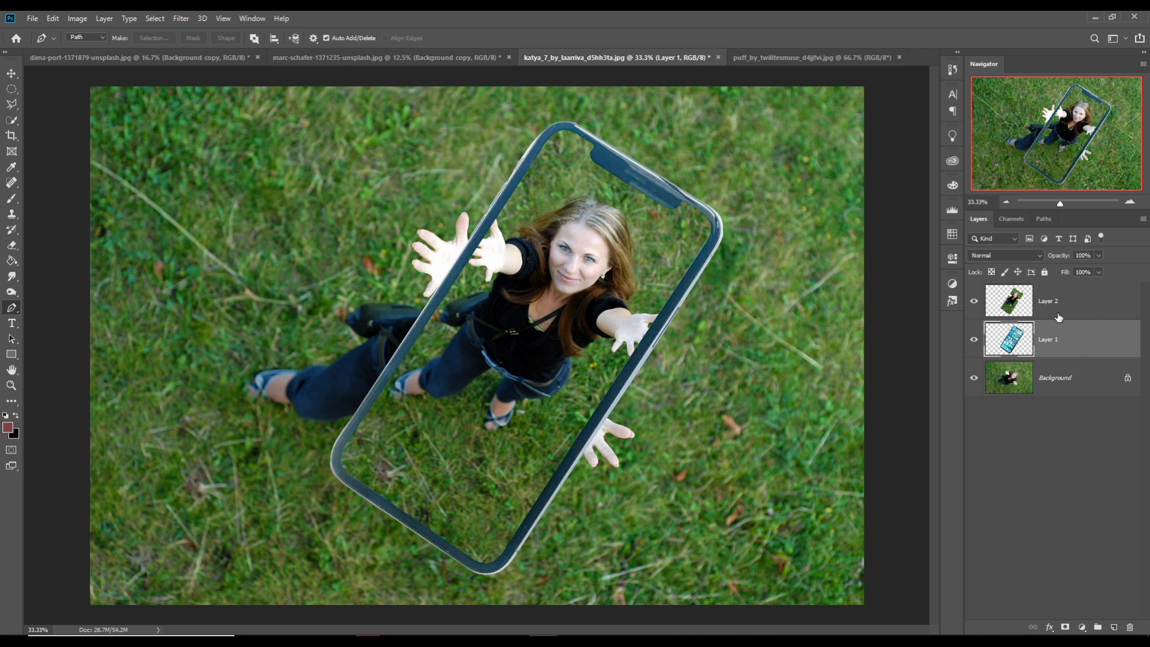
Apply a Gaussian Blur with a radius of 15.3 pixels to the Background layer.
{"action": "left_click", "coordinate": [1017, 388]}
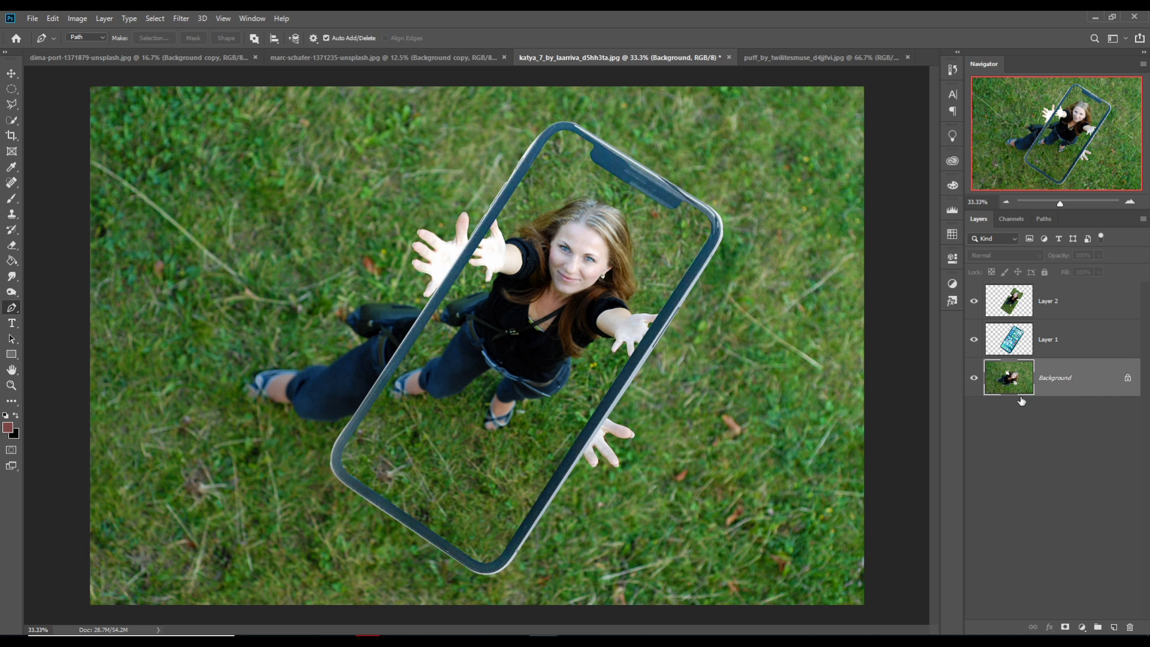
{"action": "left_click", "coordinate": [181, 19]}
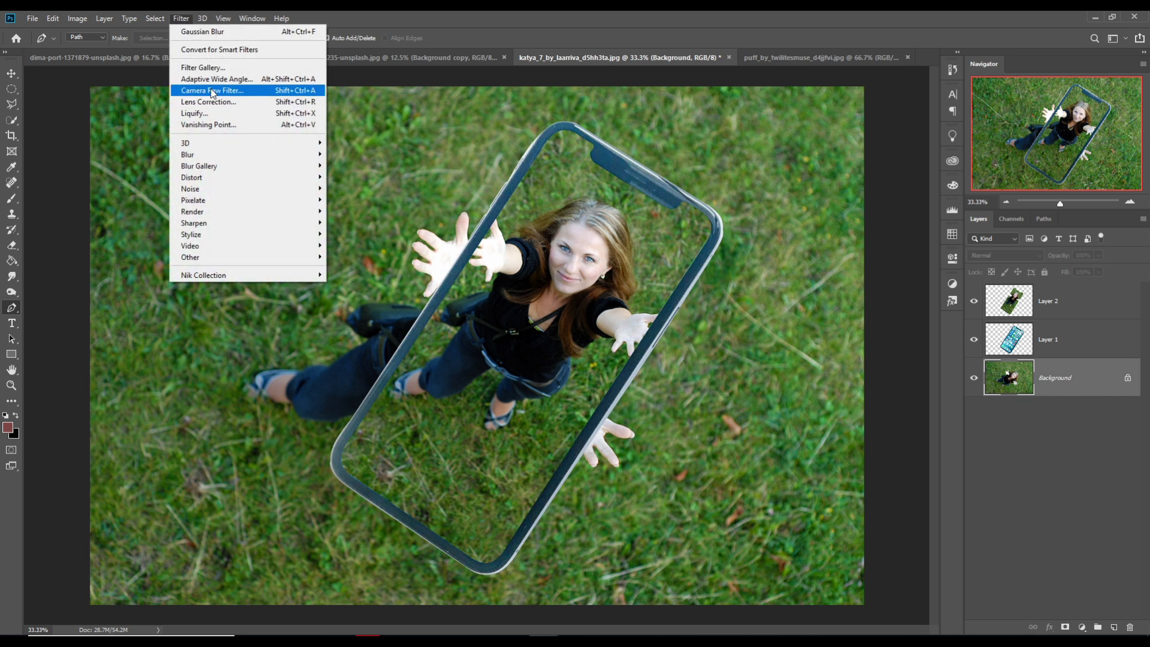
{"action": "mouse_move", "coordinate": [204, 154]}
{"action": "left_click", "coordinate": [363, 200]}
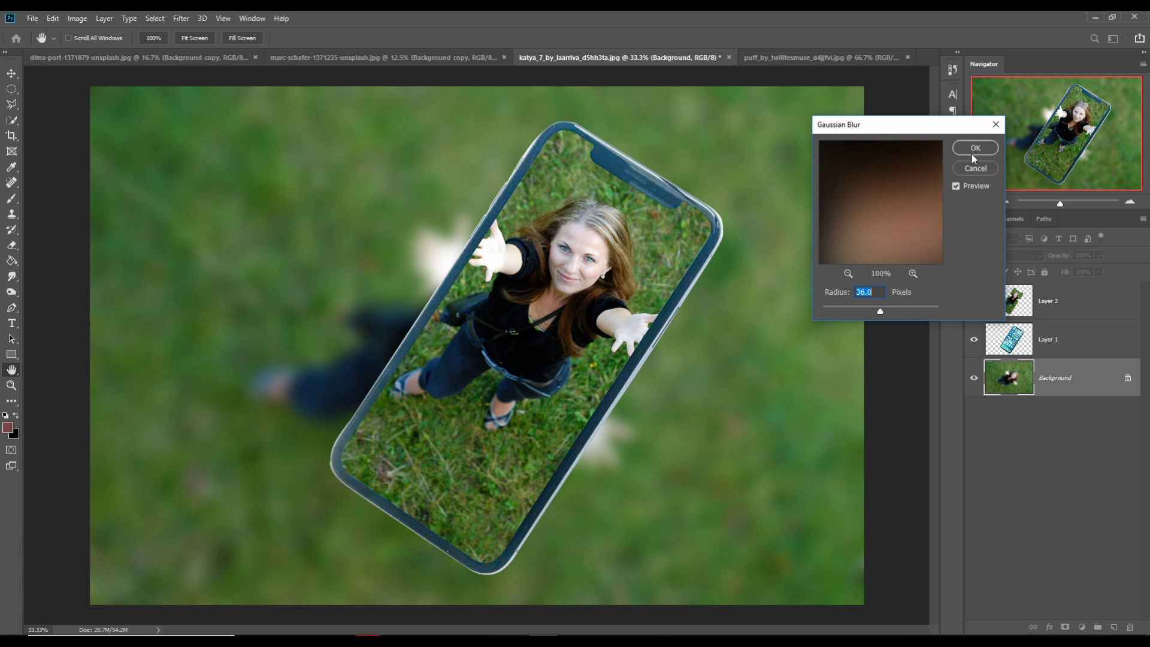
{"action": "mouse_move", "coordinate": [880, 312]}
{"action": "left_mouse_down"}
{"action": "mouse_move", "coordinate": [866, 316]}
{"action": "mouse_move", "coordinate": [878, 307]}
{"action": "left_mouse_up"}
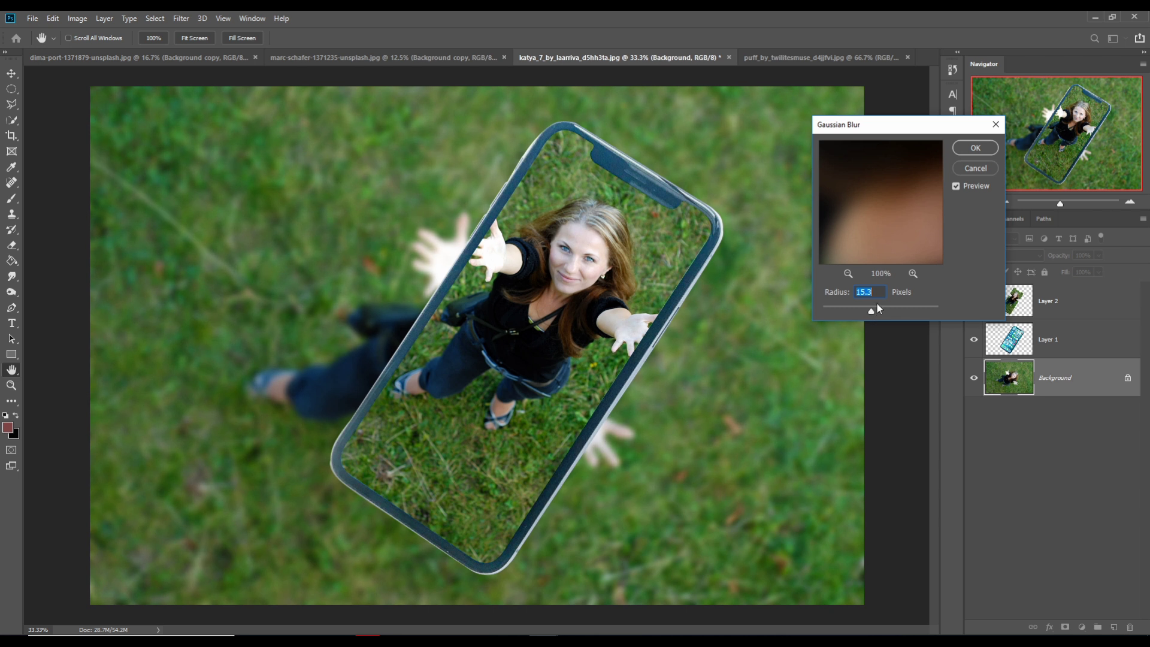
{"action": "left_click", "coordinate": [969, 148]}
Scale Layer 1 and Layer 2 together to about 79% and reposition the phone over the woman's blurred body.
{"action": "left_click", "coordinate": [14, 77]}
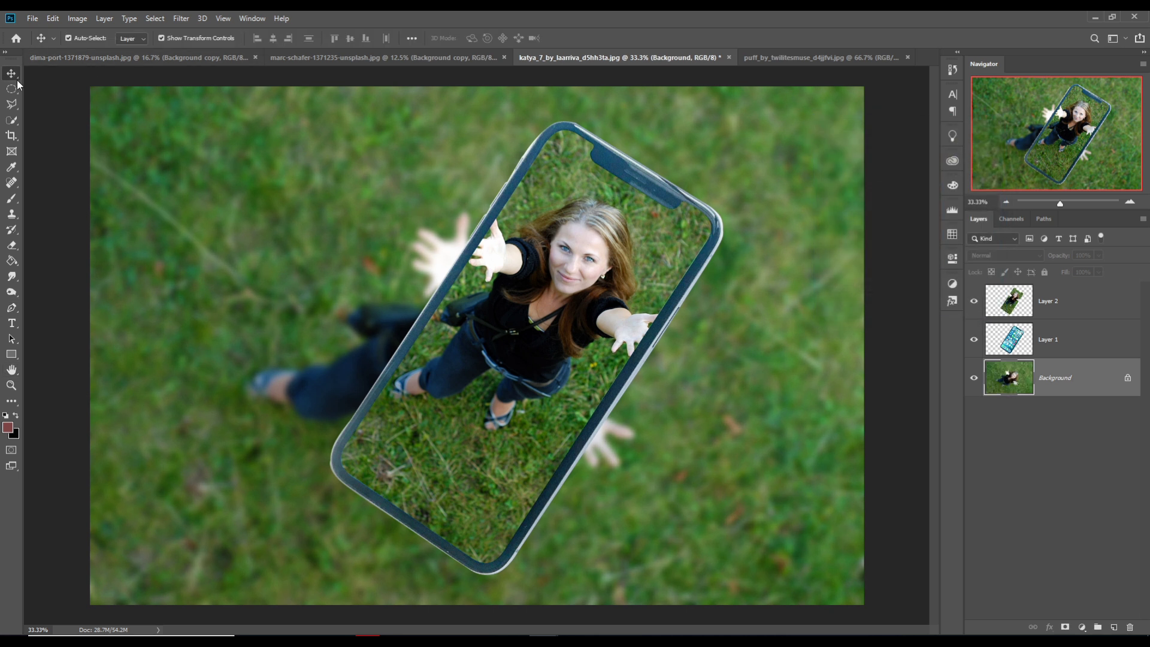
{"action": "left_click", "coordinate": [1081, 301]}
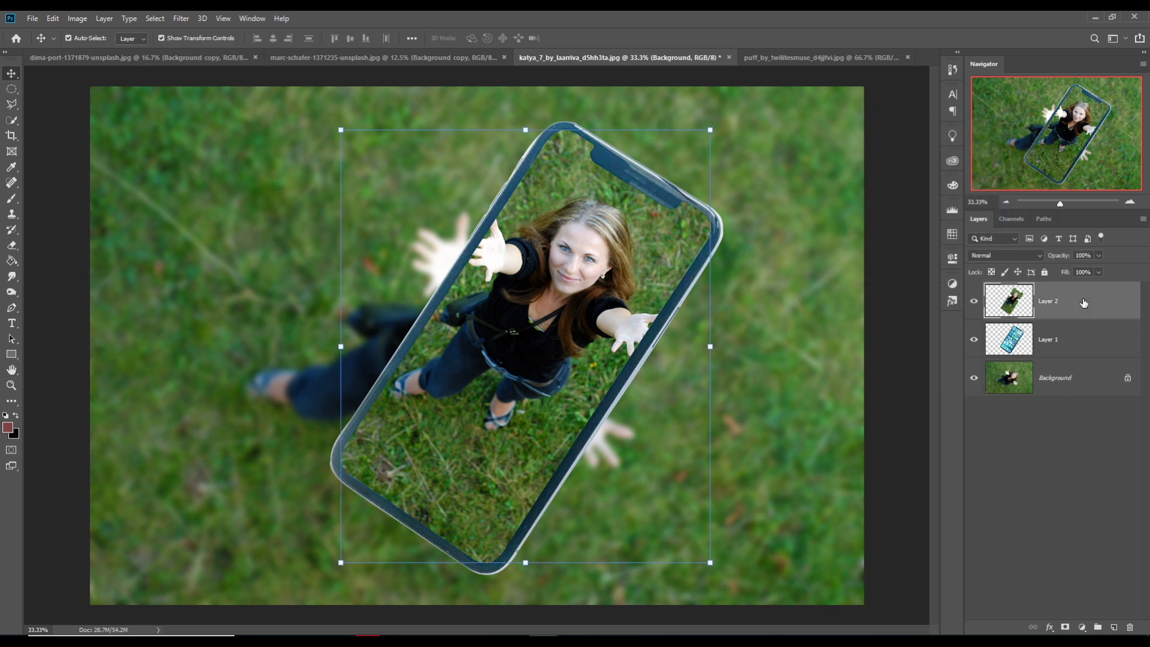
{"action": "left_click", "coordinate": [1084, 328], "text": "shift"}
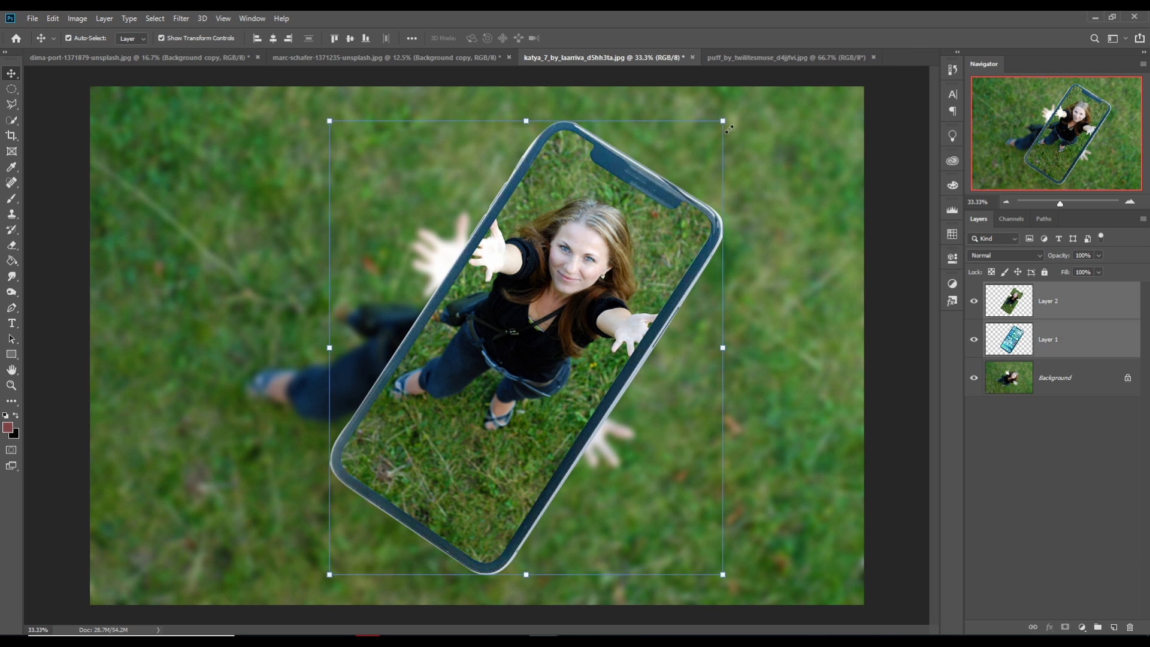
{"action": "left_click_drag", "start_coordinate": [729, 129], "coordinate": [671, 260]}
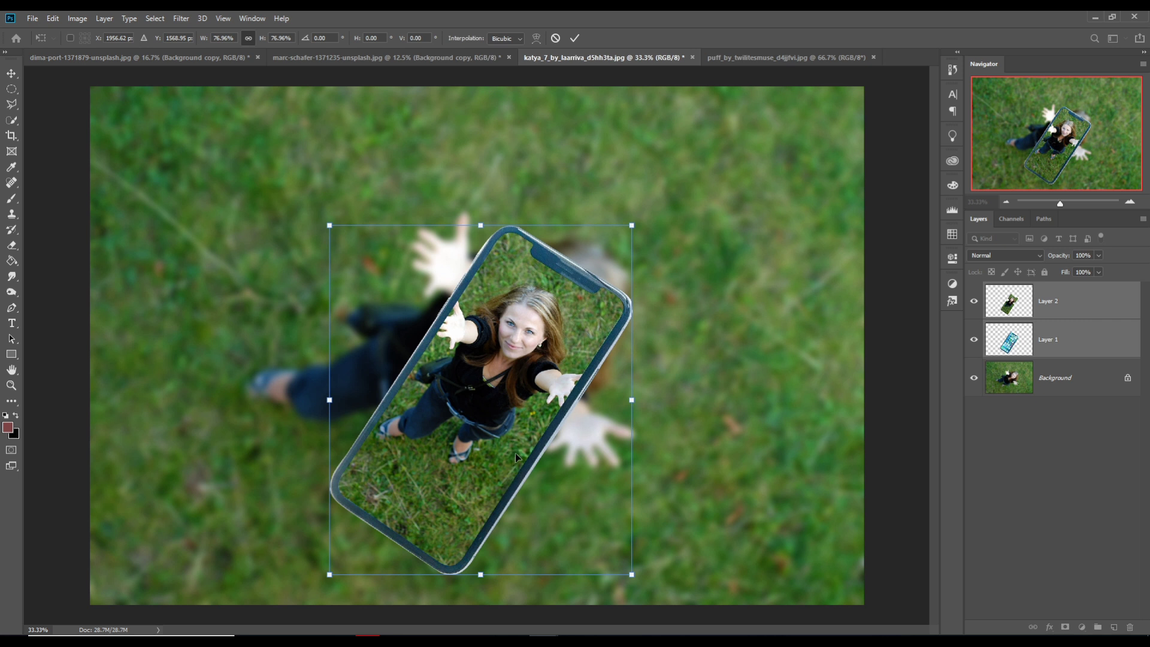
{"action": "mouse_move", "coordinate": [507, 444]}
{"action": "left_mouse_down"}
{"action": "mouse_move", "coordinate": [670, 412]}
{"action": "mouse_move", "coordinate": [627, 371]}
{"action": "mouse_move", "coordinate": [577, 429]}
{"action": "mouse_move", "coordinate": [474, 494]}
{"action": "mouse_move", "coordinate": [416, 491]}
{"action": "mouse_move", "coordinate": [447, 478]}
{"action": "mouse_move", "coordinate": [436, 491]}
{"action": "mouse_move", "coordinate": [505, 430]}
{"action": "mouse_move", "coordinate": [502, 450]}
{"action": "left_mouse_up"}
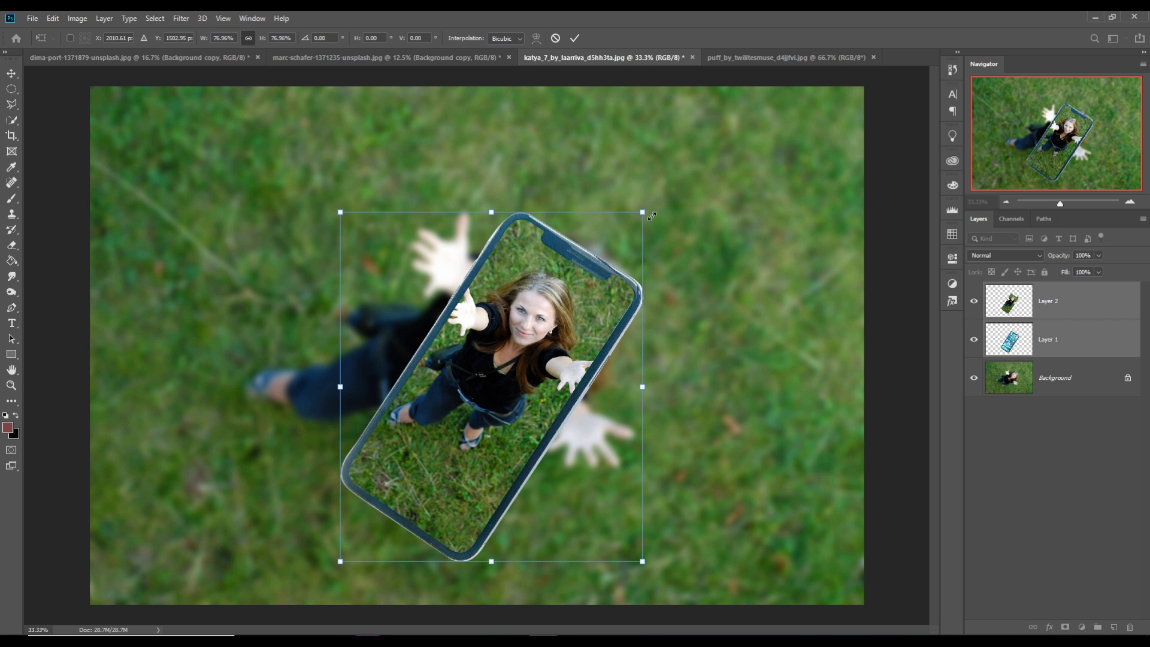
{"action": "left_click_drag", "start_coordinate": [651, 216], "coordinate": [660, 208]}
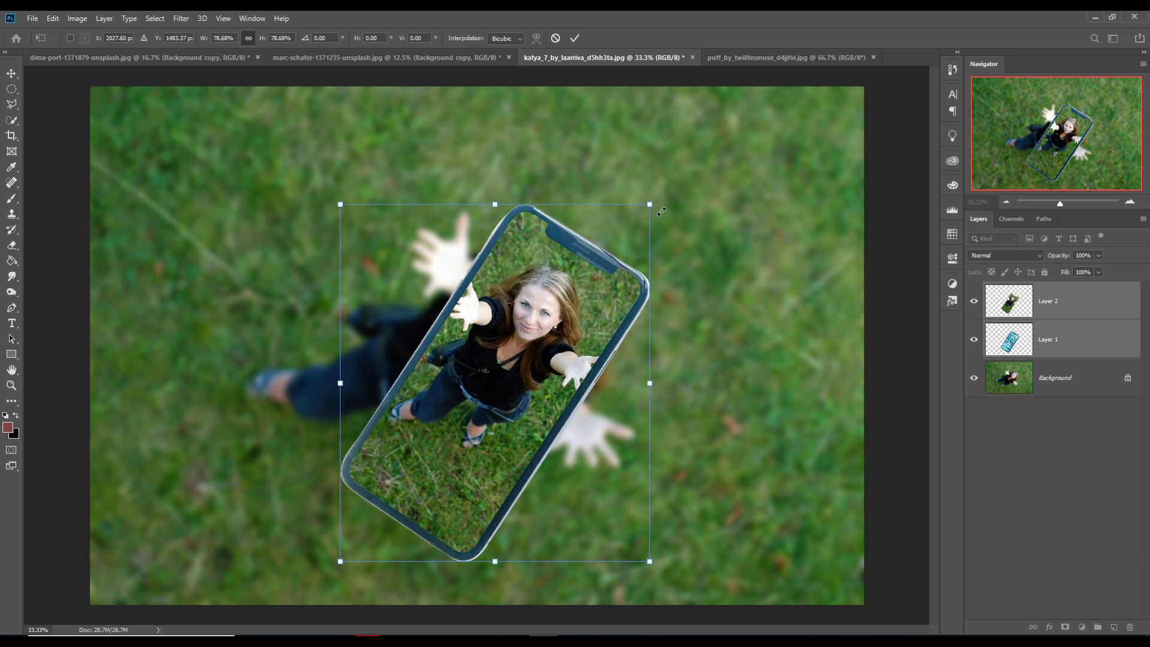
{"action": "left_click", "coordinate": [574, 38]}
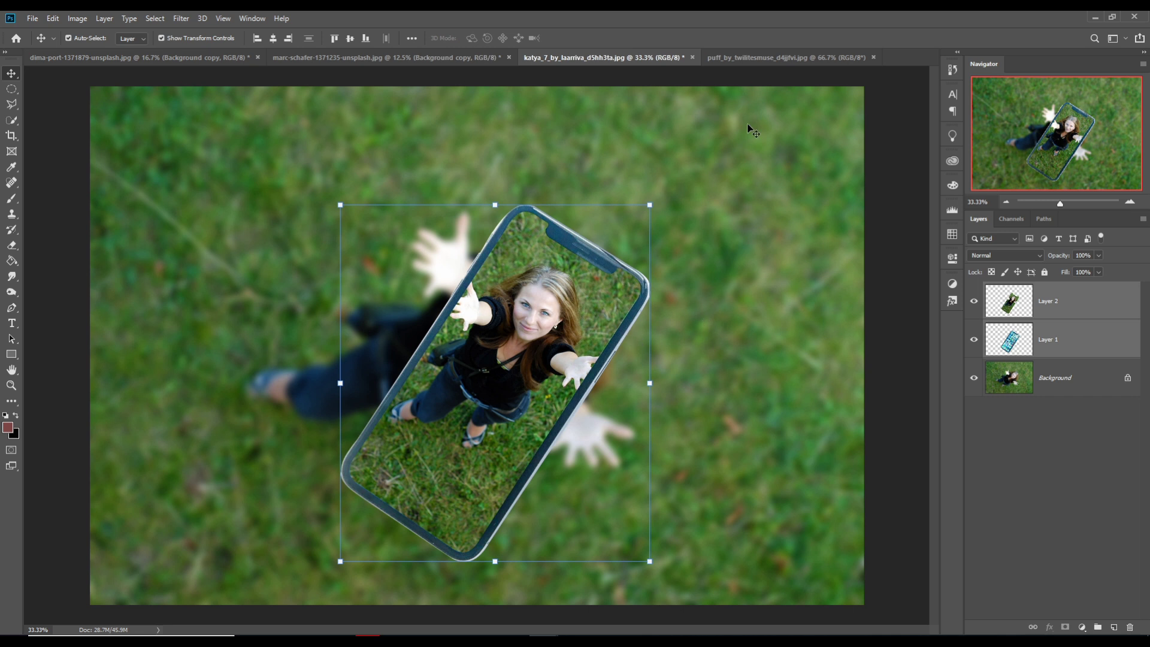
Copy the selected phone from its source photo into the photo of the woman lying on the dock, accepting the color profile conversion.
{"action": "left_click", "coordinate": [754, 59]}
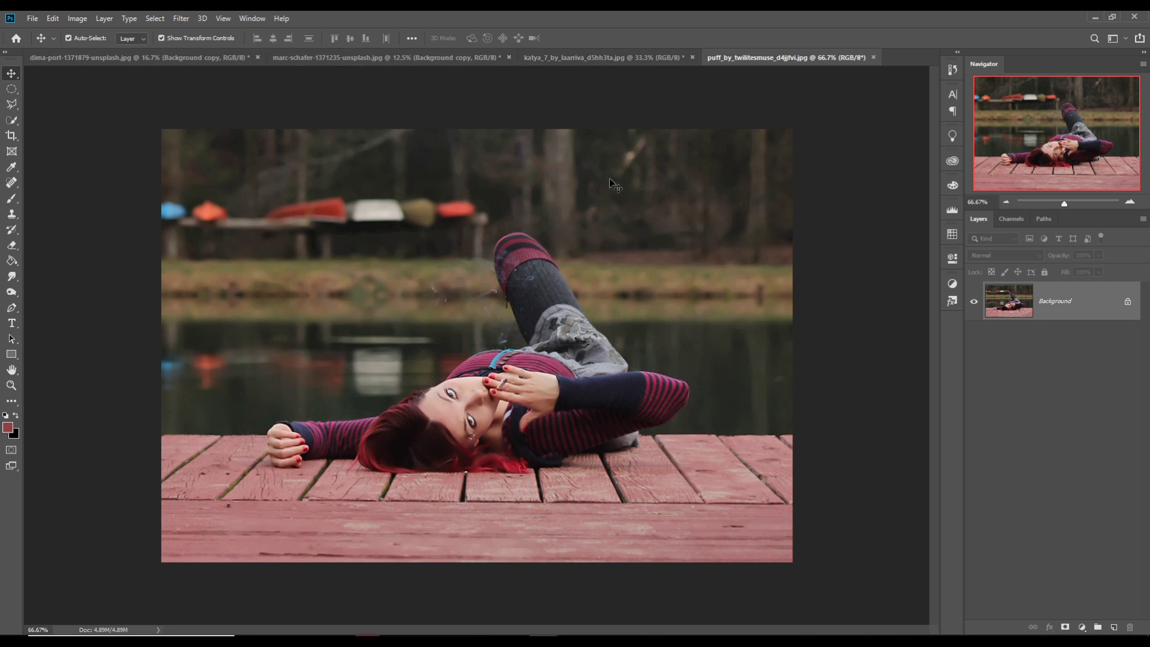
{"action": "mouse_move", "coordinate": [545, 639]}
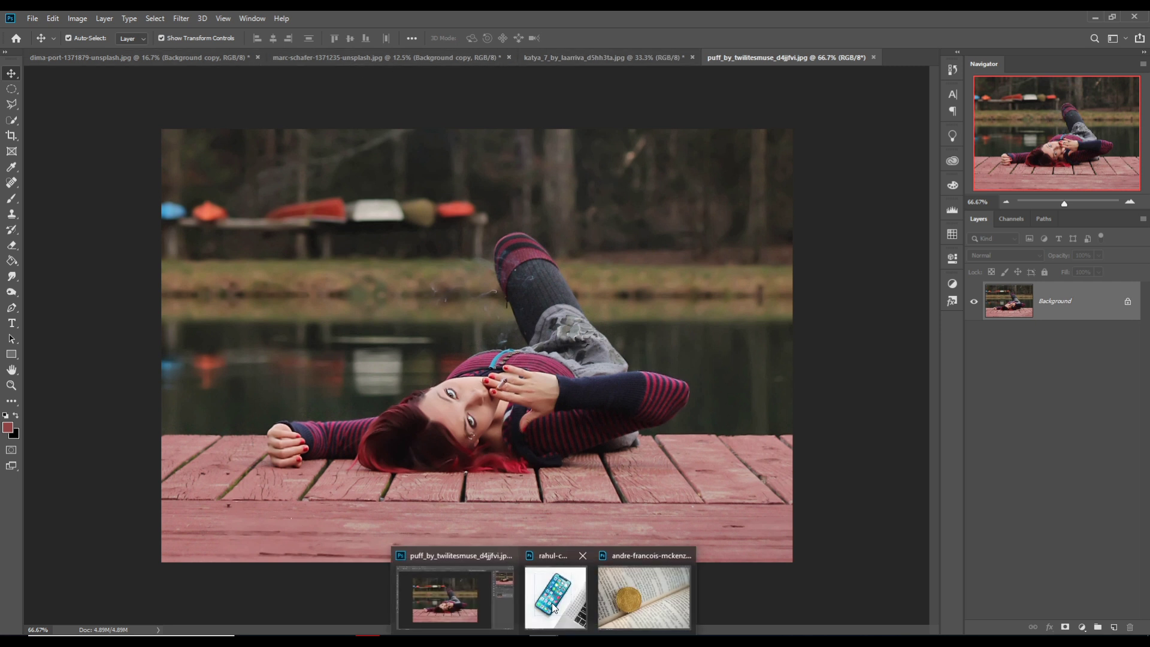
{"action": "left_click", "coordinate": [556, 603]}
{"action": "left_click_drag", "start_coordinate": [868, 135], "coordinate": [921, 142]}
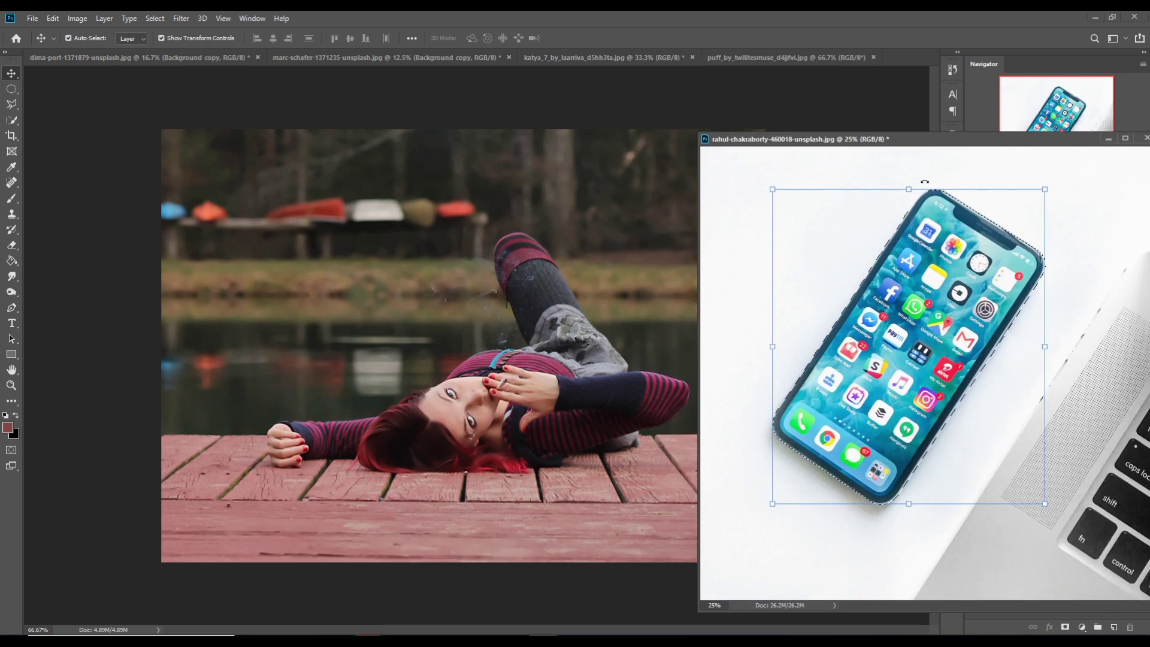
{"action": "left_click_drag", "start_coordinate": [917, 272], "coordinate": [577, 282]}
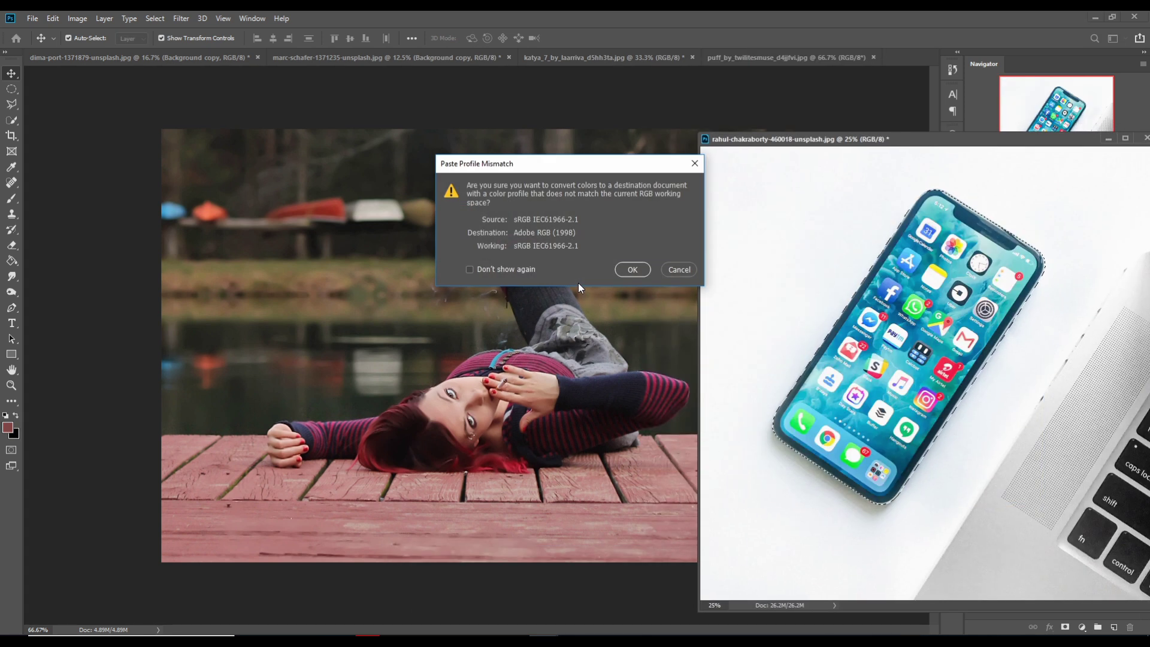
{"action": "left_click", "coordinate": [695, 160]}
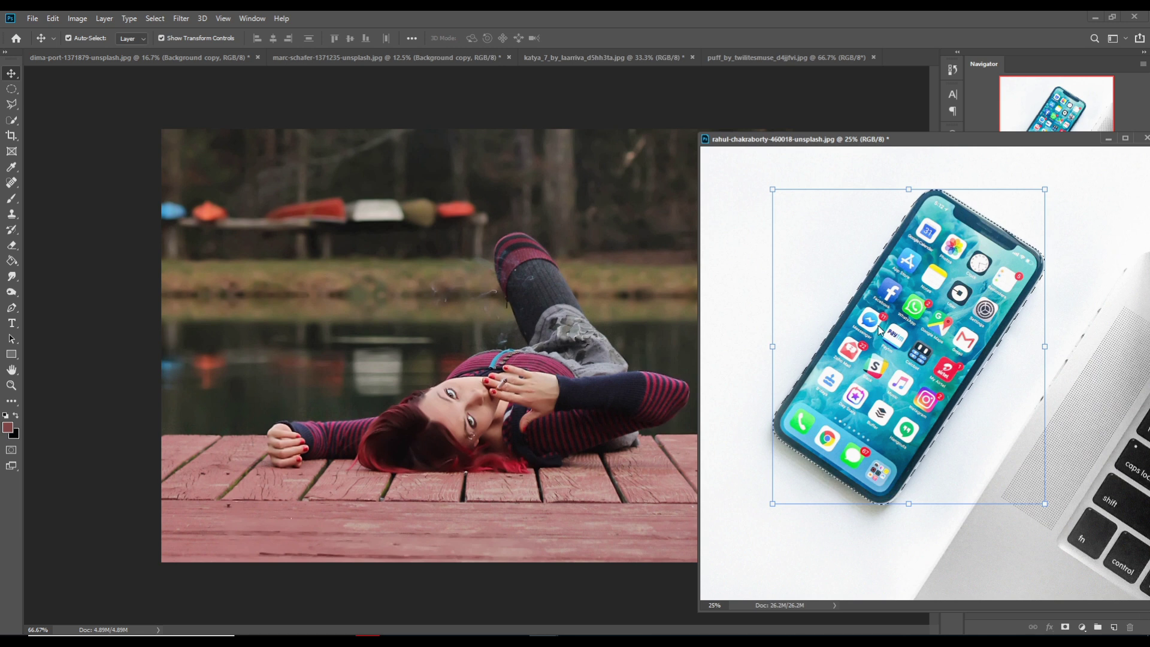
{"action": "left_click_drag", "start_coordinate": [936, 320], "coordinate": [636, 313]}
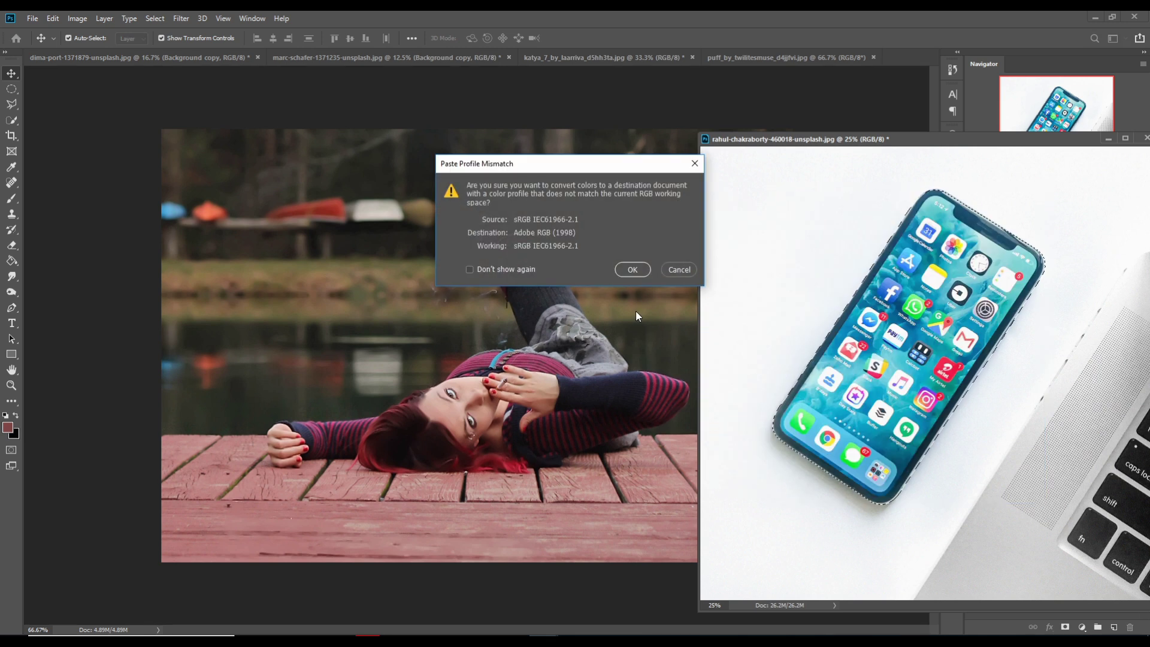
{"action": "left_click", "coordinate": [623, 269]}
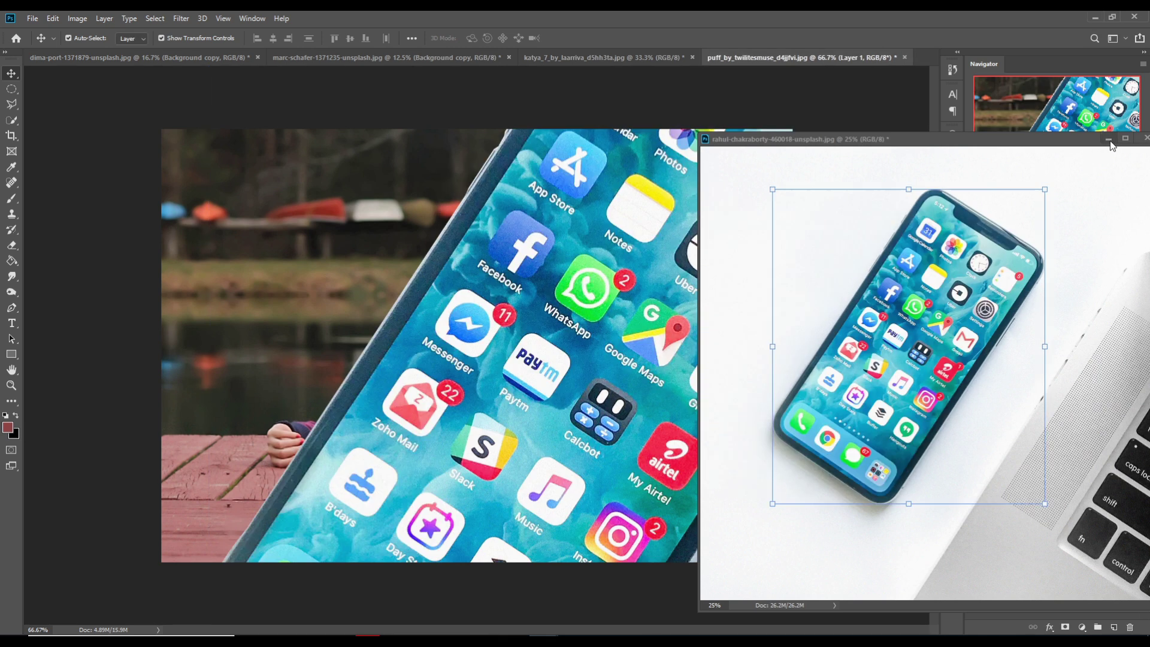
{"action": "left_click", "coordinate": [1108, 139]}
Scale the phone layer to about 29%, rotate it about -33.5° to stand upright, and place it over the woman's face on the dock.
{"action": "left_click_drag", "start_coordinate": [704, 192], "coordinate": [520, 388]}
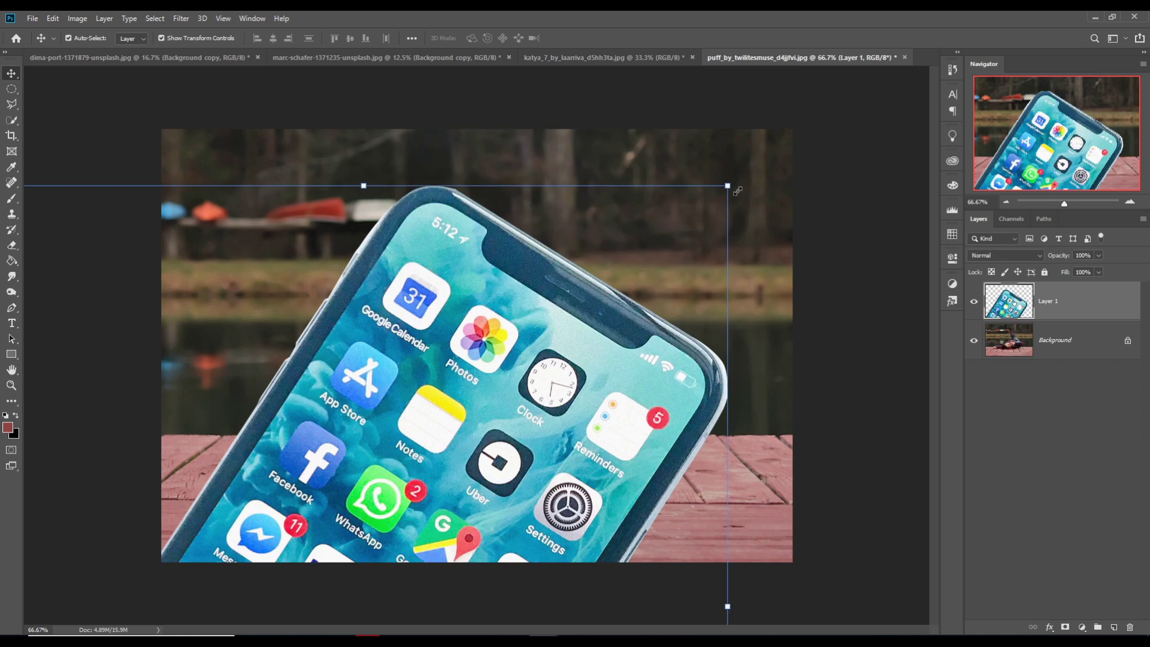
{"action": "left_click_drag", "start_coordinate": [737, 190], "coordinate": [621, 173]}
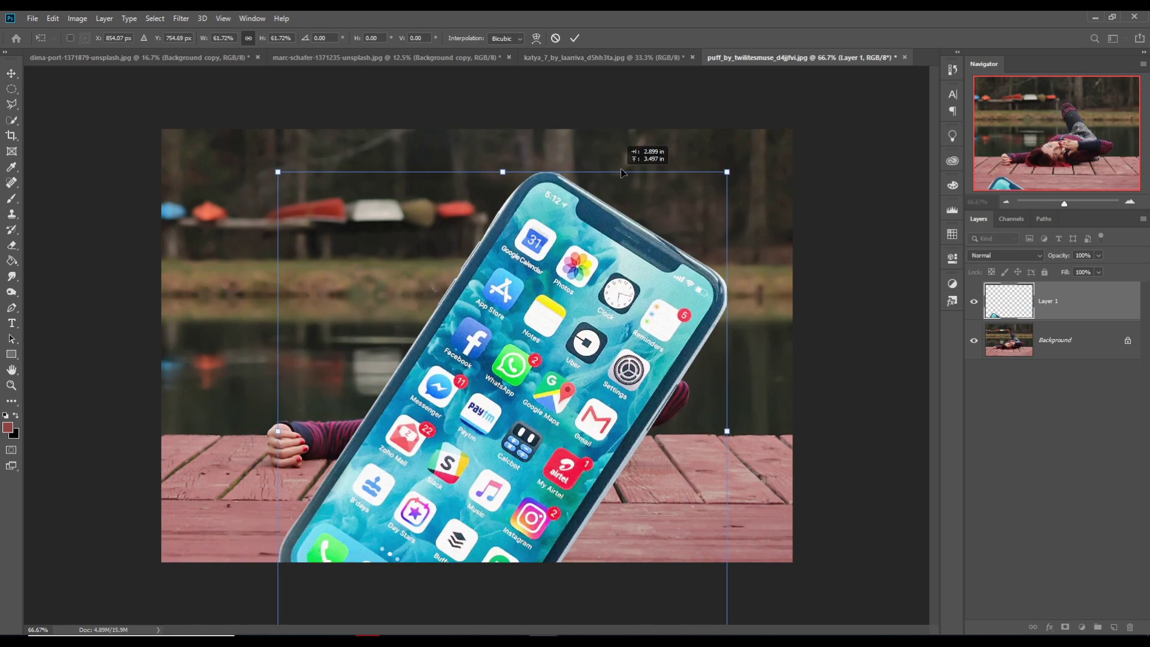
{"action": "left_click_drag", "start_coordinate": [705, 206], "coordinate": [529, 212]}
{"action": "left_click_drag", "start_coordinate": [555, 287], "coordinate": [550, 183]}
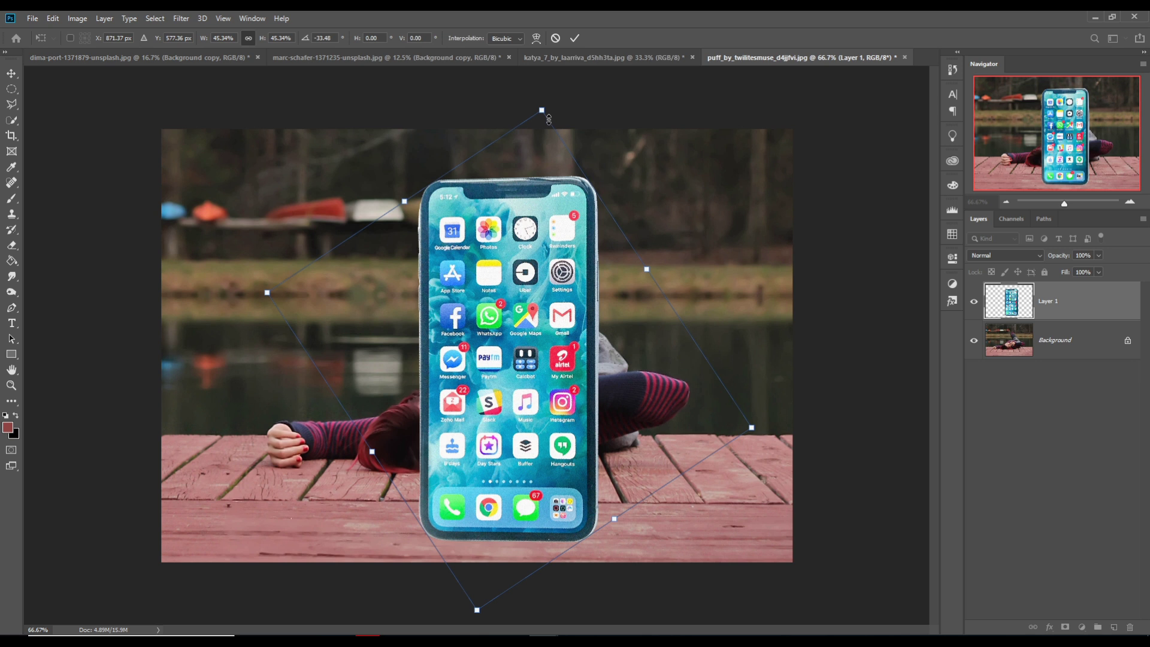
{"action": "left_click_drag", "start_coordinate": [548, 119], "coordinate": [529, 275]}
{"action": "left_click_drag", "start_coordinate": [515, 475], "coordinate": [502, 459]}
{"action": "left_click_drag", "start_coordinate": [519, 261], "coordinate": [524, 275]}
{"action": "left_click_drag", "start_coordinate": [500, 404], "coordinate": [505, 410]}
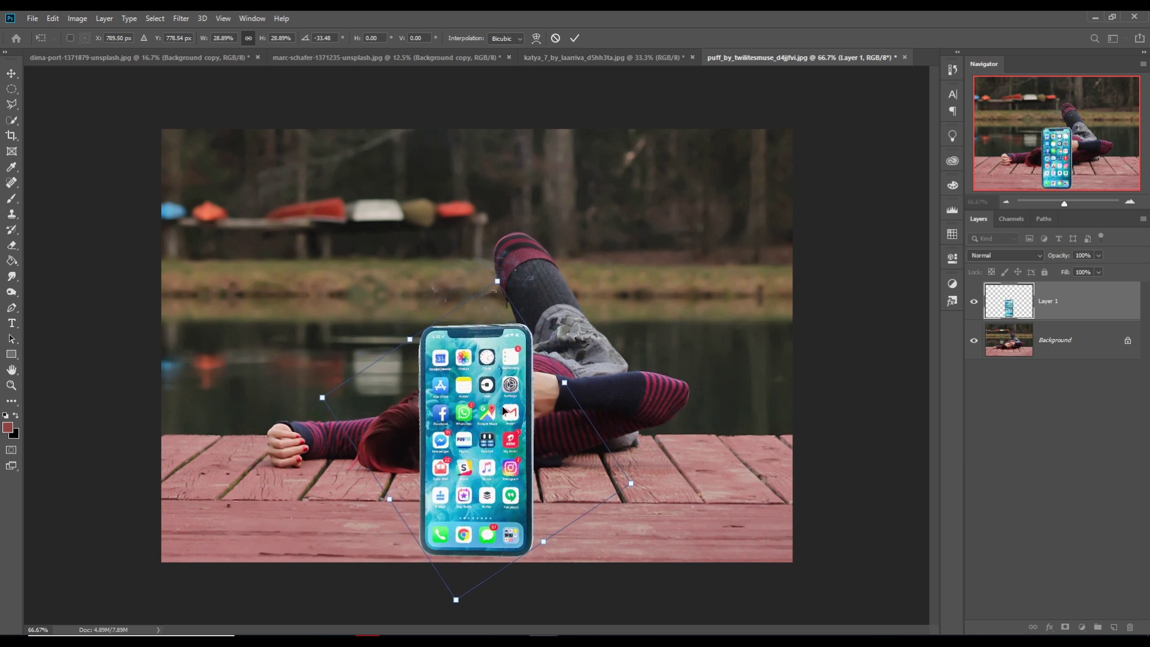
{"action": "left_click", "coordinate": [575, 38]}
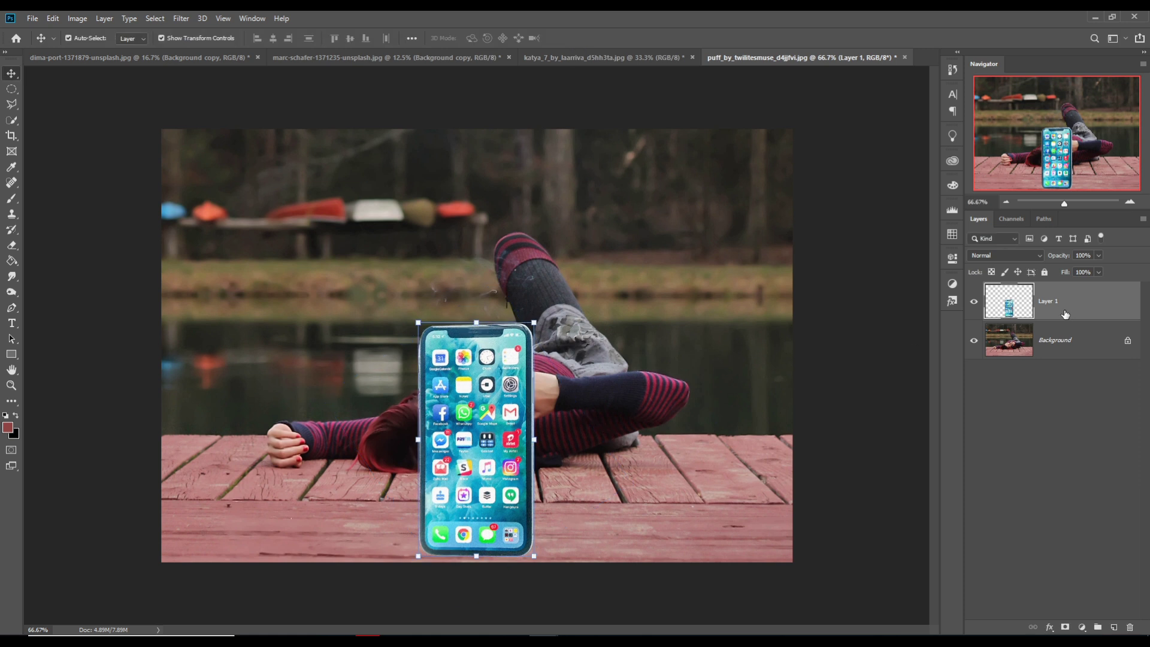
Duplicate the Background layer and move the copy above the phone layer in the layer stack.
{"action": "left_click", "coordinate": [1065, 340]}
{"action": "right_click", "coordinate": [1068, 341]}
{"action": "left_click", "coordinate": [1079, 364]}
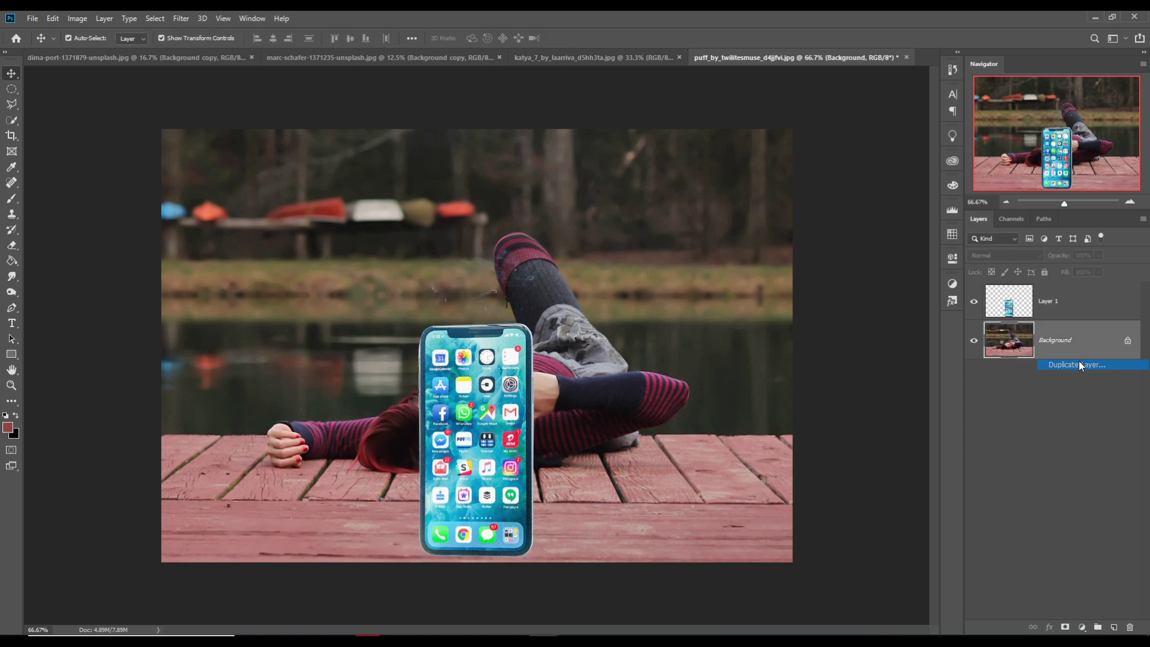
{"action": "left_click", "coordinate": [673, 190]}
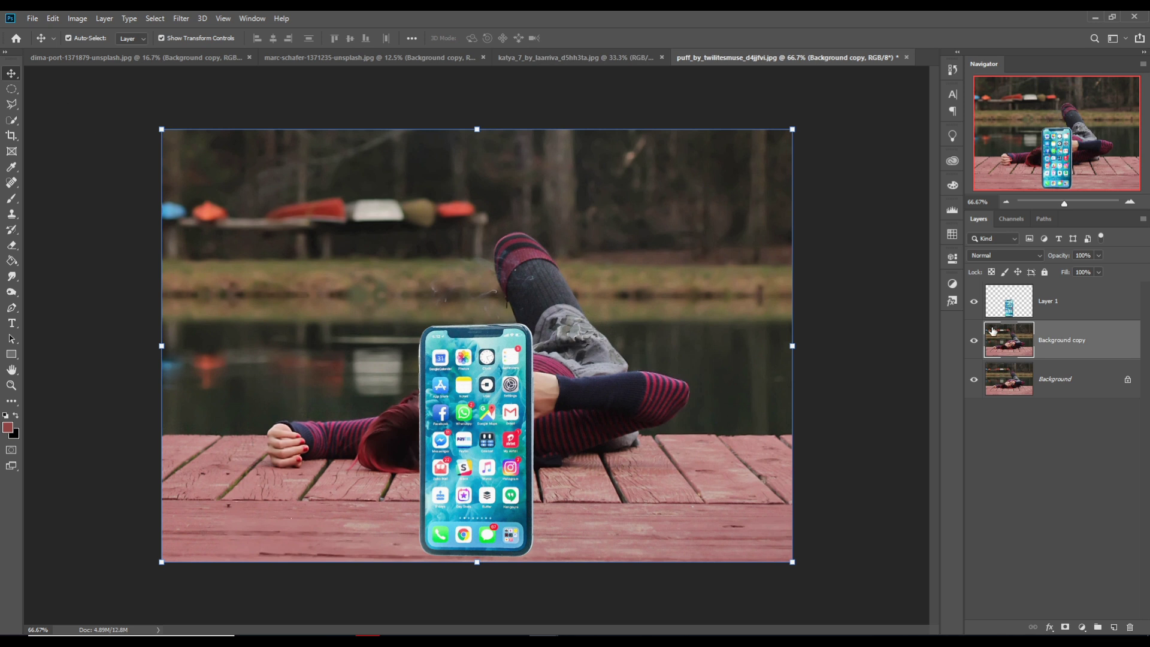
{"action": "left_click_drag", "start_coordinate": [1057, 342], "coordinate": [1062, 295]}
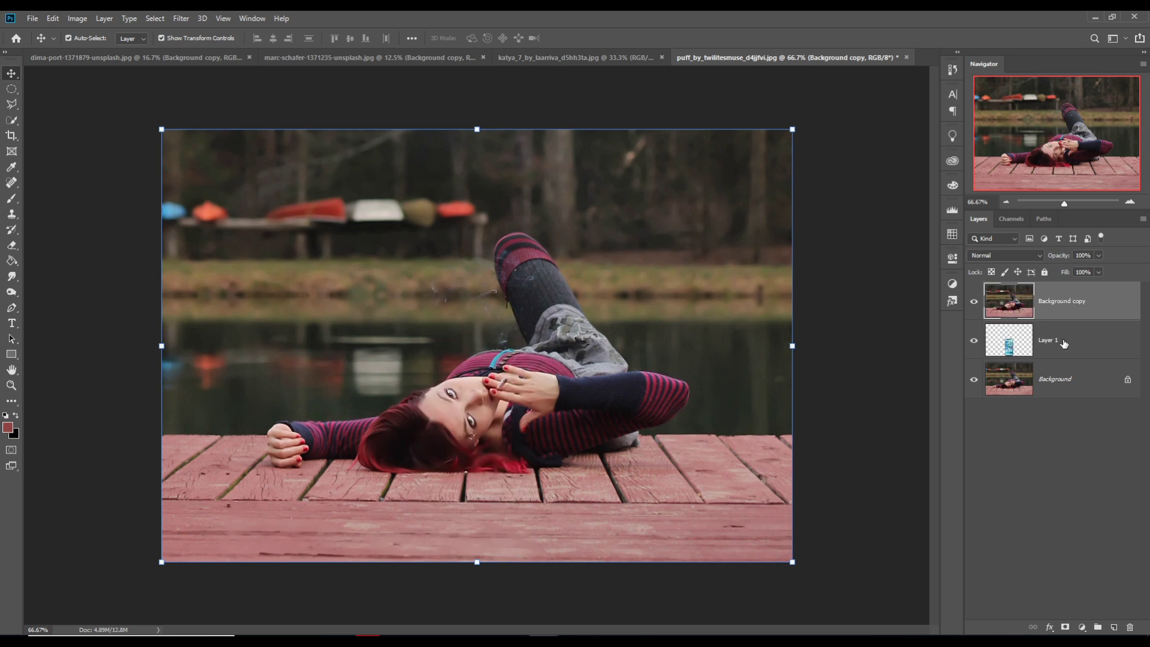
Lower the Background copy's opacity to 76%, scale it to about 39.5%, and center the woman's face over the phone screen.
{"action": "left_click", "coordinate": [1098, 256]}
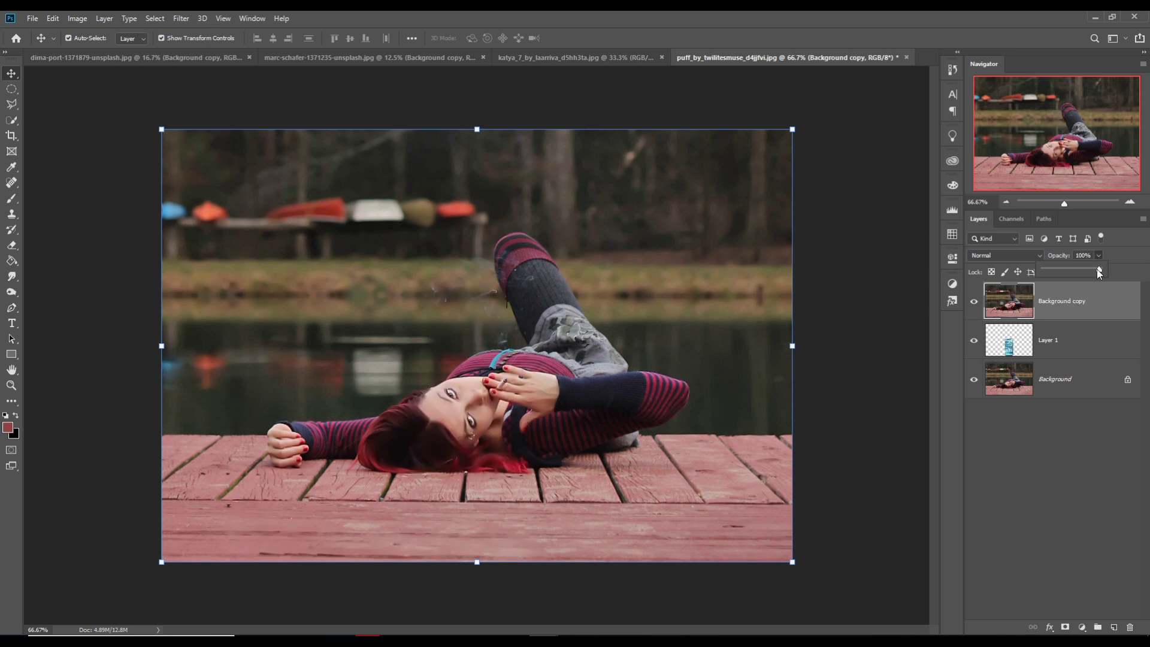
{"action": "left_click_drag", "start_coordinate": [1097, 268], "coordinate": [1085, 270]}
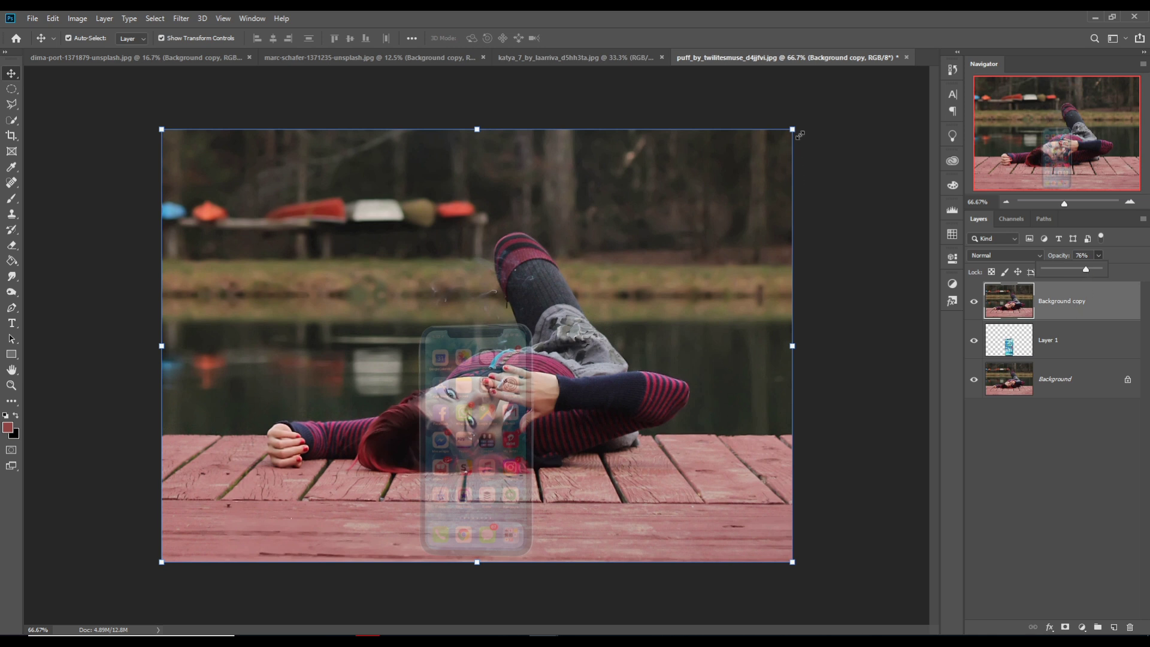
{"action": "left_click_drag", "start_coordinate": [800, 135], "coordinate": [422, 382]}
{"action": "left_click_drag", "start_coordinate": [378, 417], "coordinate": [550, 380]}
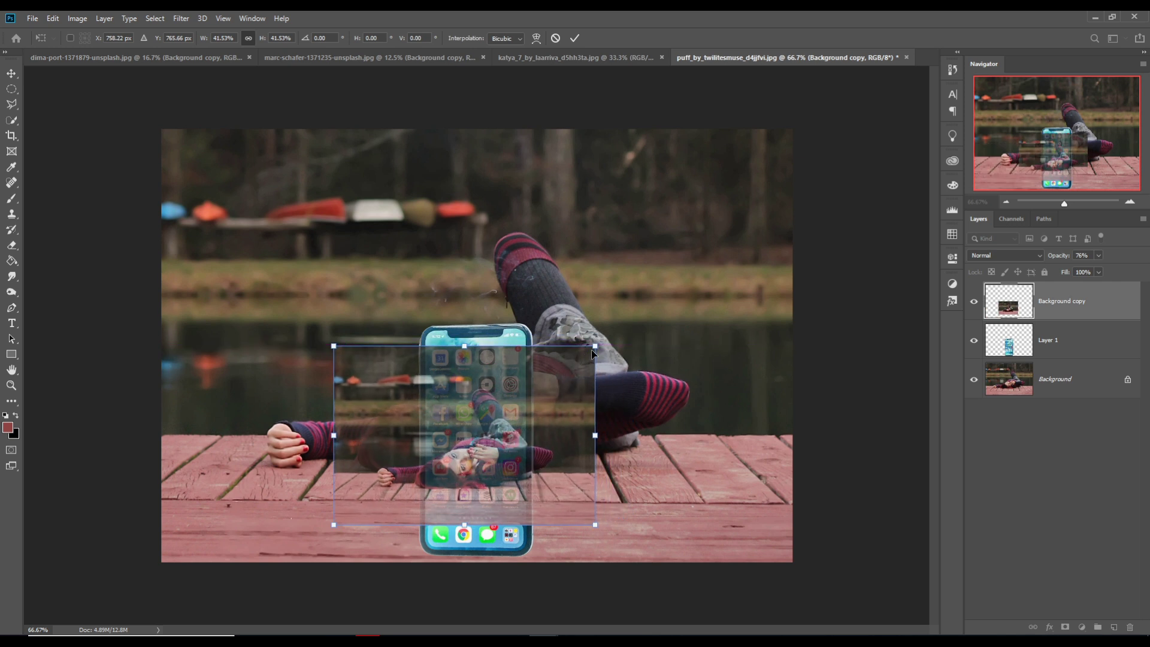
{"action": "left_click_drag", "start_coordinate": [602, 353], "coordinate": [620, 340]}
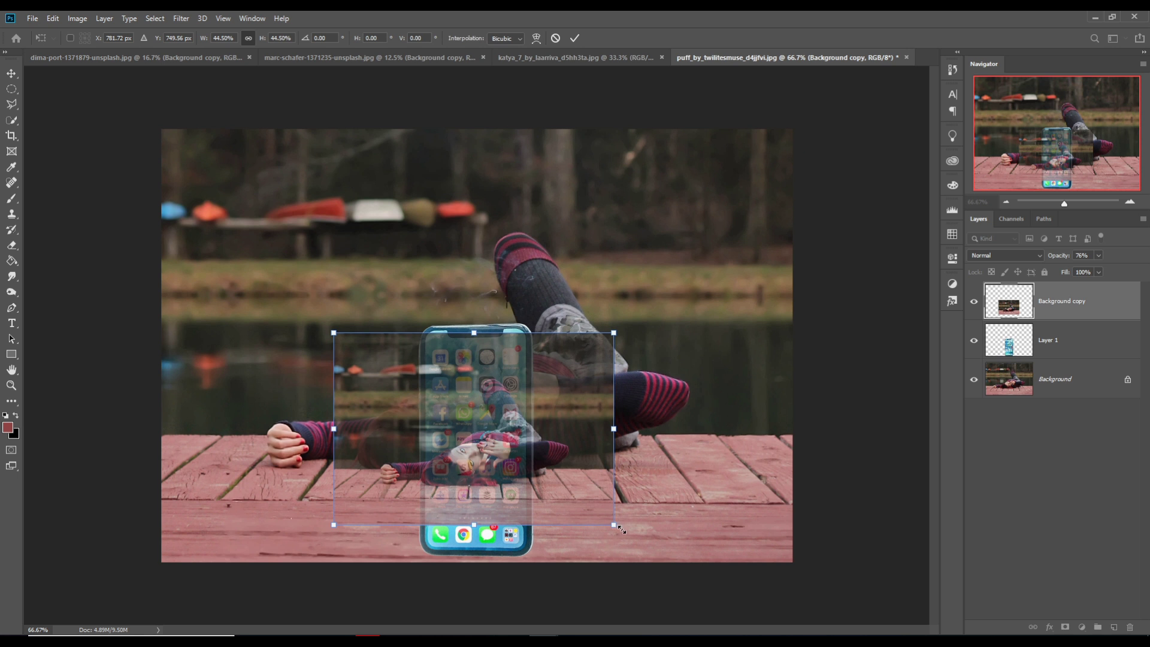
{"action": "left_click_drag", "start_coordinate": [620, 533], "coordinate": [622, 535]}
{"action": "left_click_drag", "start_coordinate": [342, 532], "coordinate": [364, 552]}
{"action": "left_click_drag", "start_coordinate": [459, 504], "coordinate": [441, 516]}
{"action": "left_click_drag", "start_coordinate": [605, 540], "coordinate": [588, 528]}
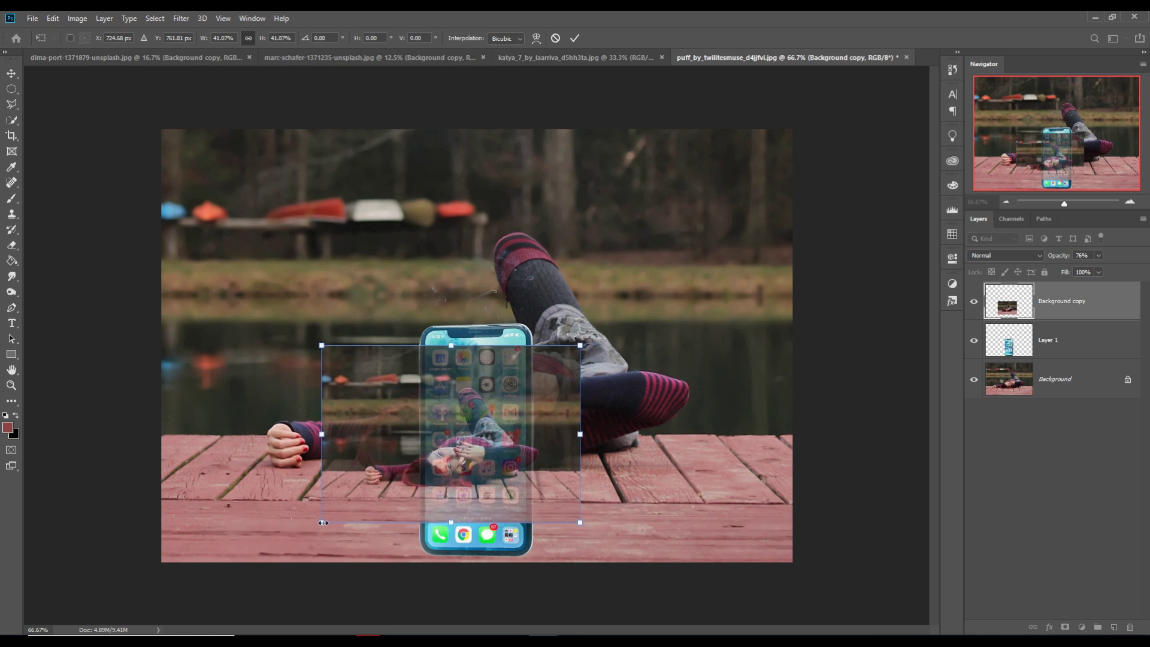
{"action": "left_click_drag", "start_coordinate": [330, 528], "coordinate": [339, 521]}
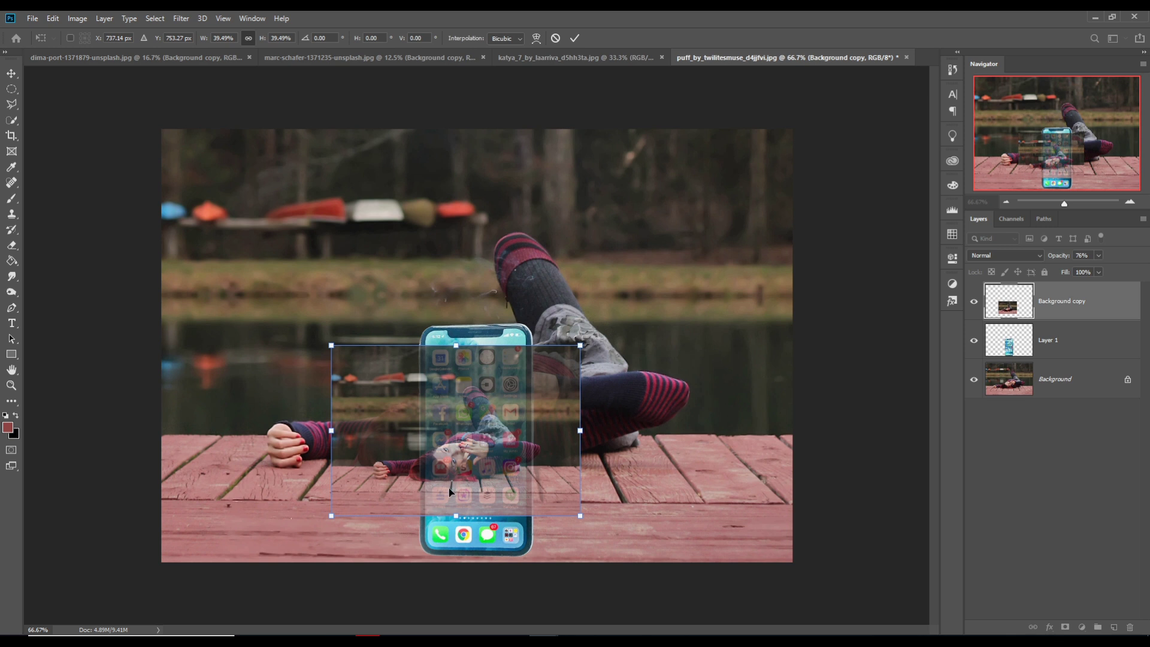
{"action": "left_click_drag", "start_coordinate": [449, 488], "coordinate": [465, 485]}
{"action": "left_click", "coordinate": [575, 38]}
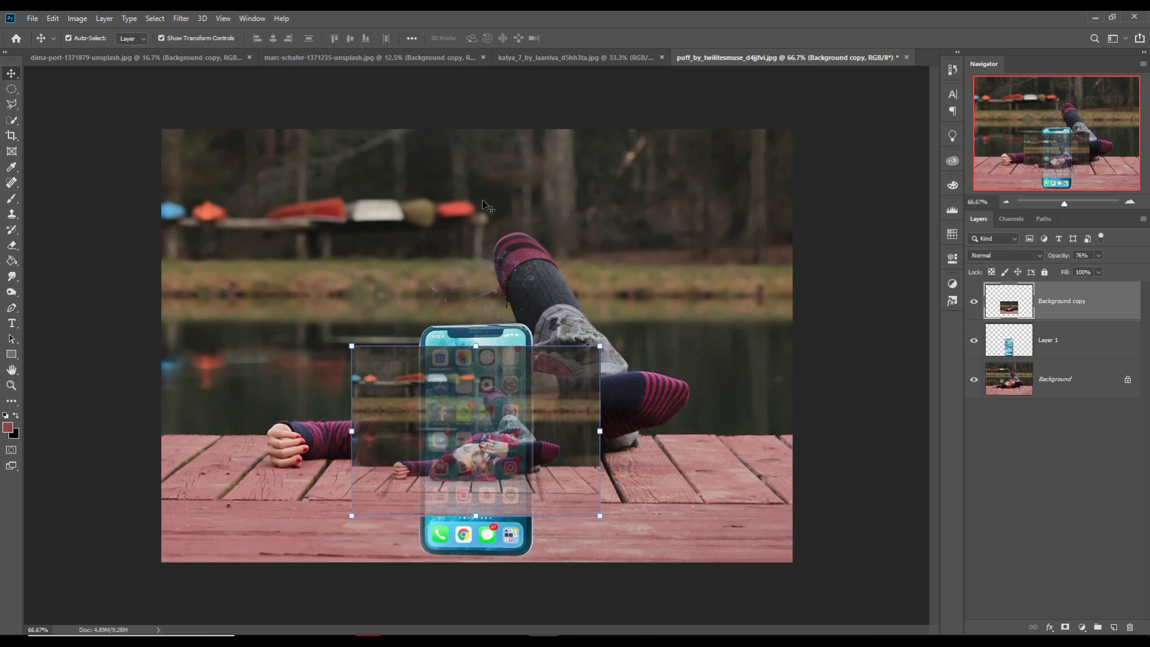
Select a rectangular strip along the upper edge of the shrunken Background copy and extend the image there with a Content-Aware fill.
{"action": "left_click", "coordinate": [12, 89]}
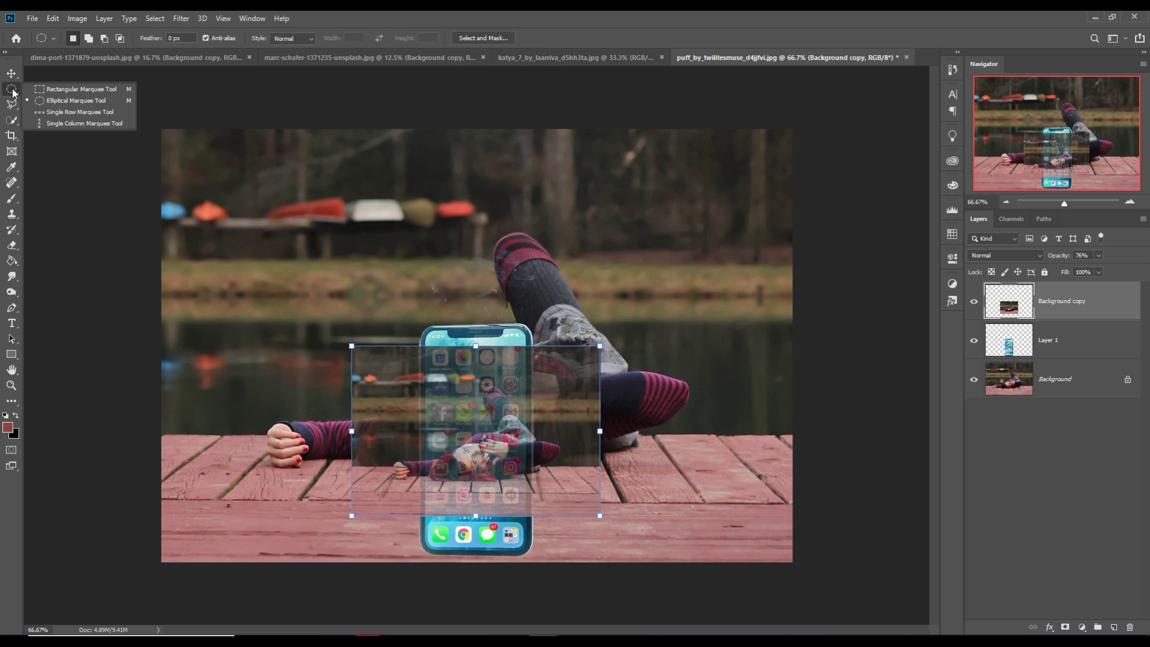
{"action": "left_click", "coordinate": [52, 91]}
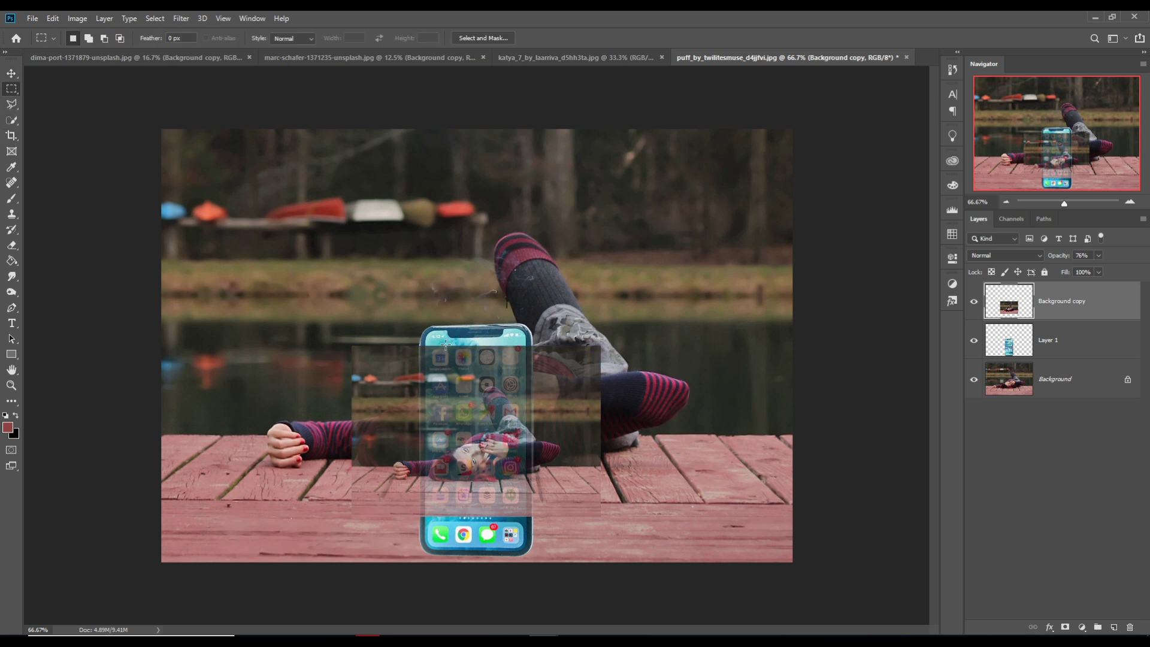
{"action": "left_click_drag", "start_coordinate": [338, 316], "coordinate": [609, 352]}
{"action": "left_click", "coordinate": [53, 18]}
{"action": "left_click", "coordinate": [61, 206]}
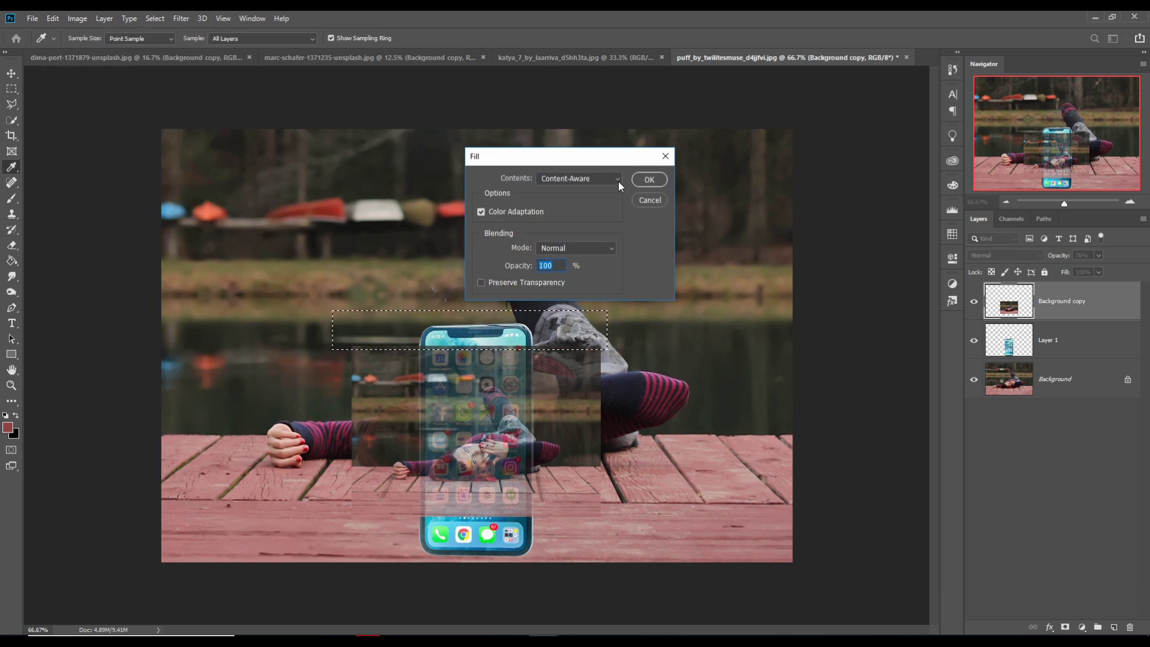
{"action": "left_click", "coordinate": [662, 179]}
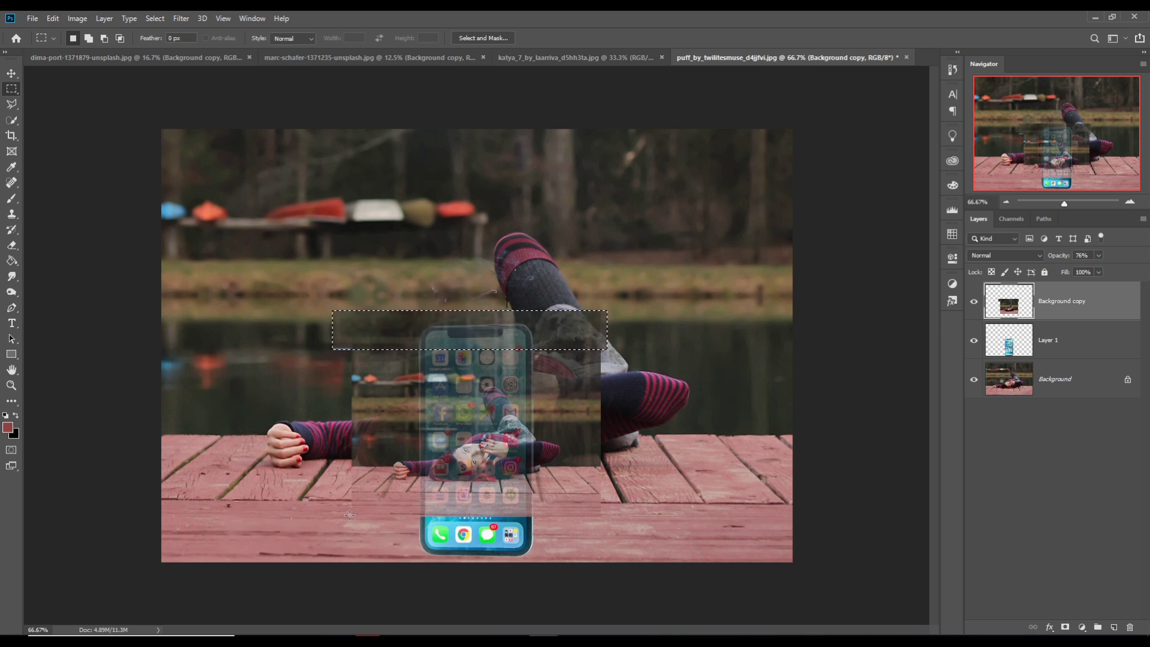
Fill a rectangular strip below the shrunken Background copy using Content-Aware, covering the phone's lower end, and deselect it.
{"action": "left_click_drag", "start_coordinate": [345, 510], "coordinate": [616, 558]}
{"action": "left_click", "coordinate": [52, 18]}
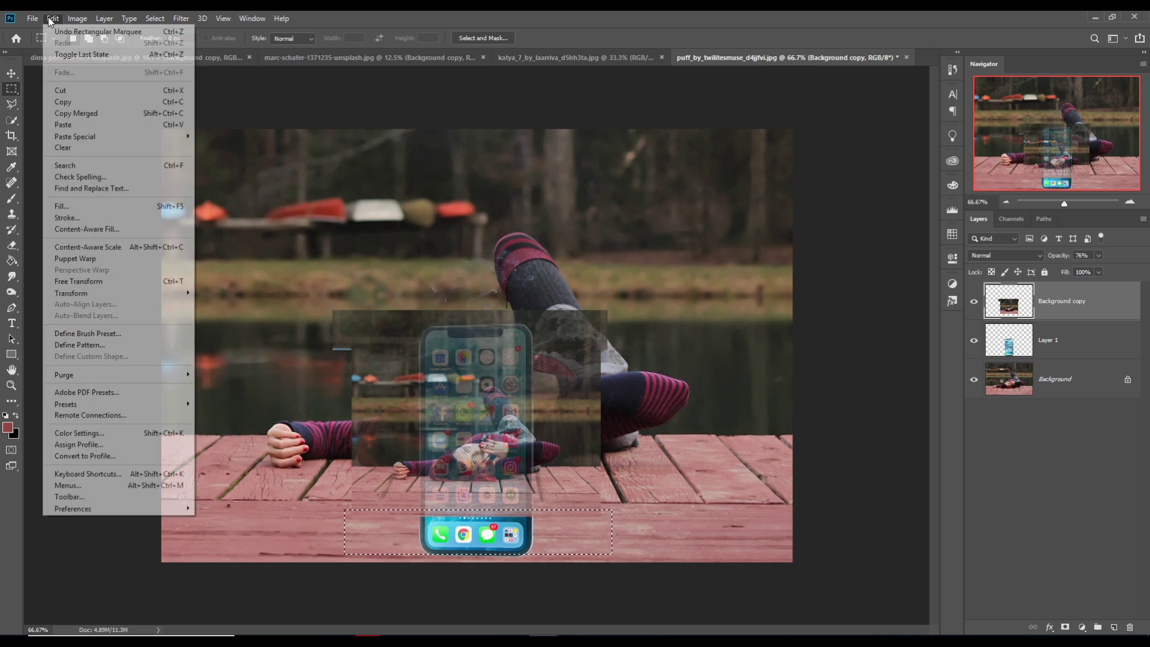
{"action": "left_click", "coordinate": [66, 205]}
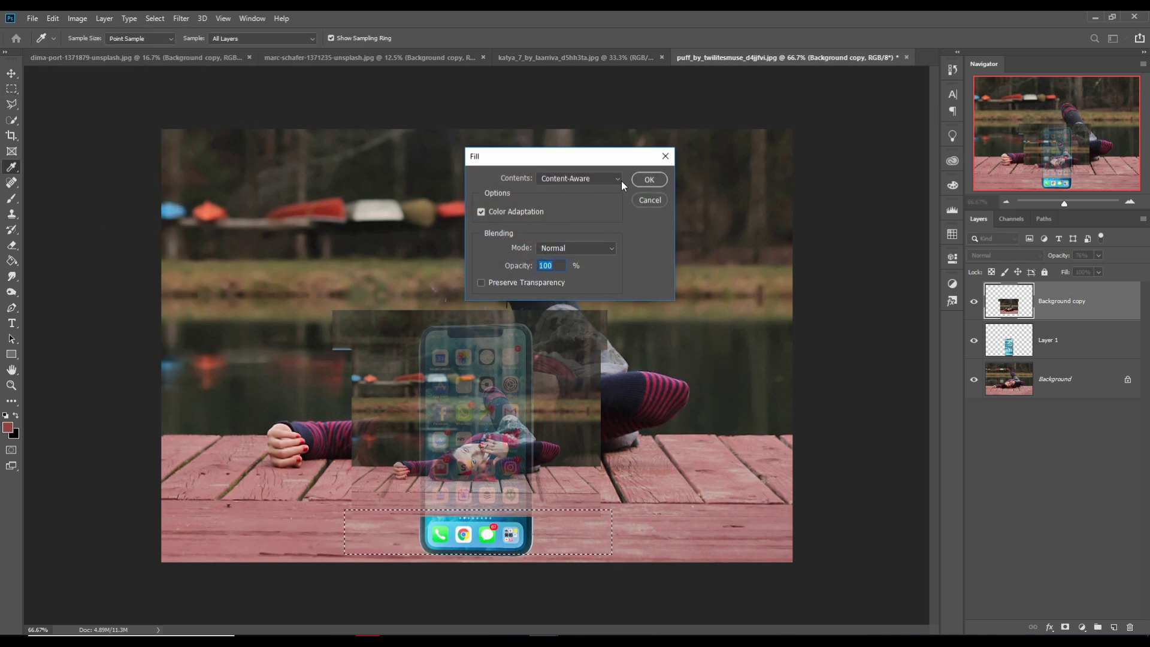
{"action": "left_click", "coordinate": [648, 180]}
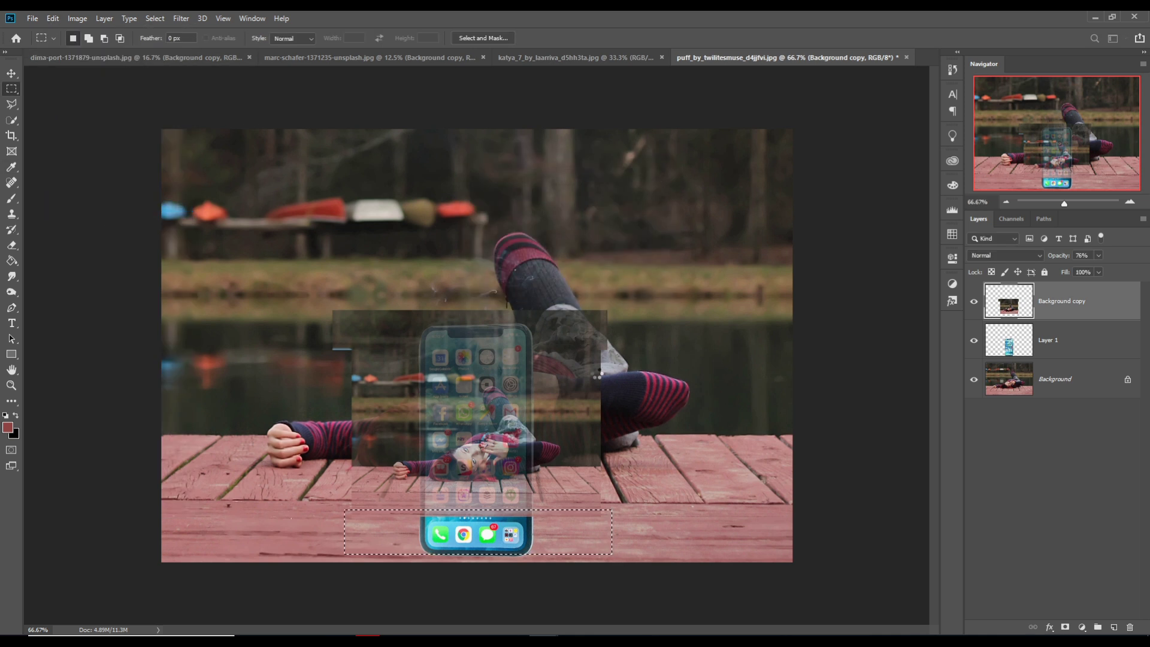
{"action": "left_click", "coordinate": [157, 22]}
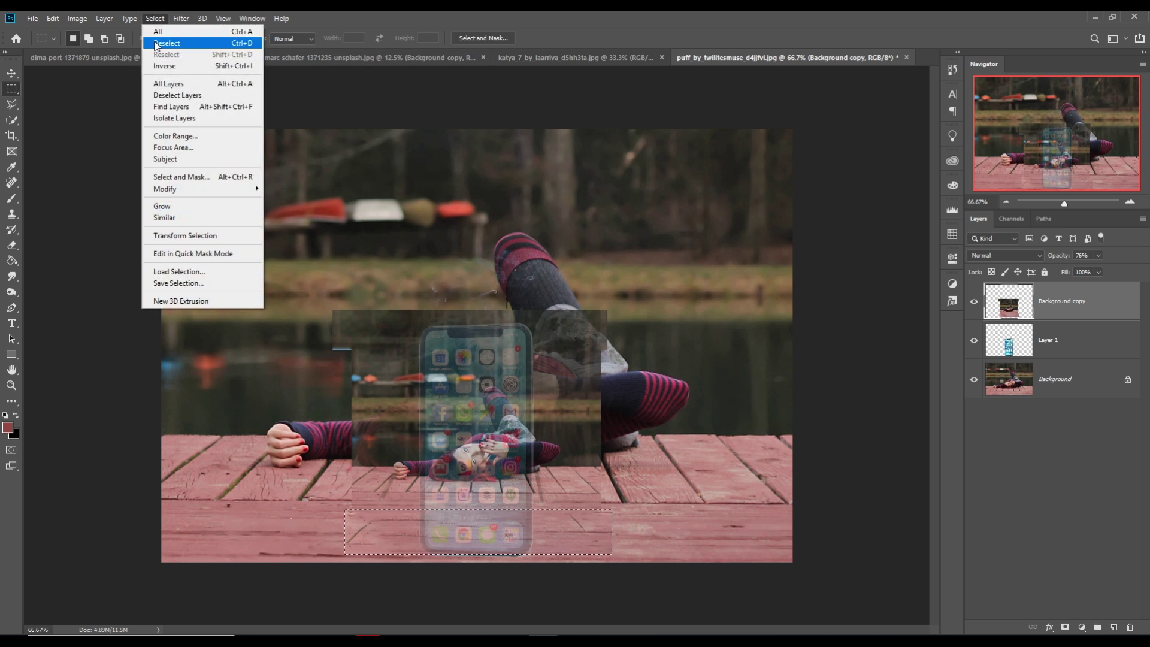
{"action": "left_click", "coordinate": [157, 43]}
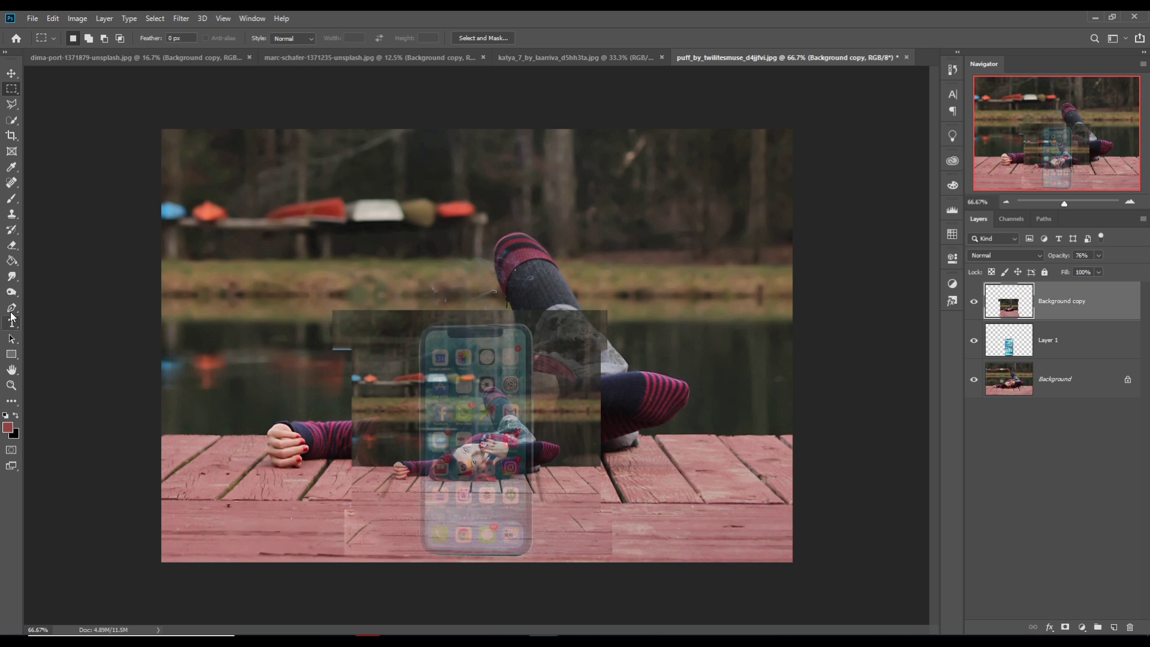
Try to trace the lower edge and lower-left corner of the phone screen with a Pen tool path.
{"action": "left_click_drag", "start_coordinate": [12, 308], "coordinate": [51, 306]}
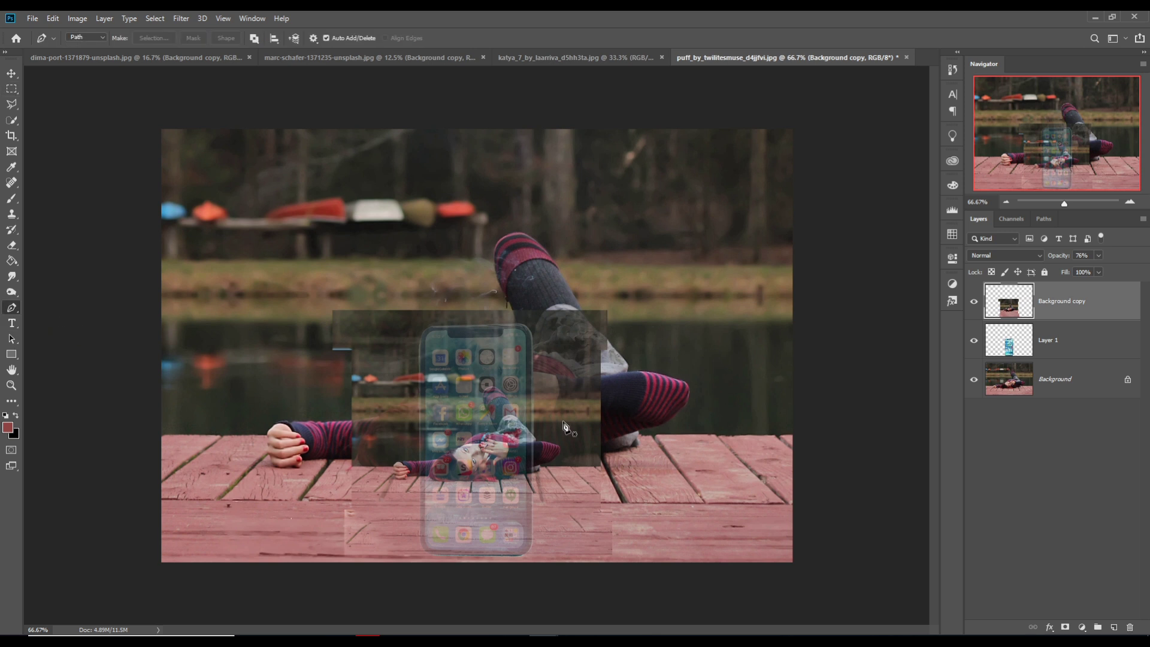
{"action": "key", "text": "ctrl+plus"}
{"action": "key", "text": "ctrl+plus"}
{"action": "key", "text": "ctrl+plus"}
{"action": "key", "text": "ctrl+plus"}
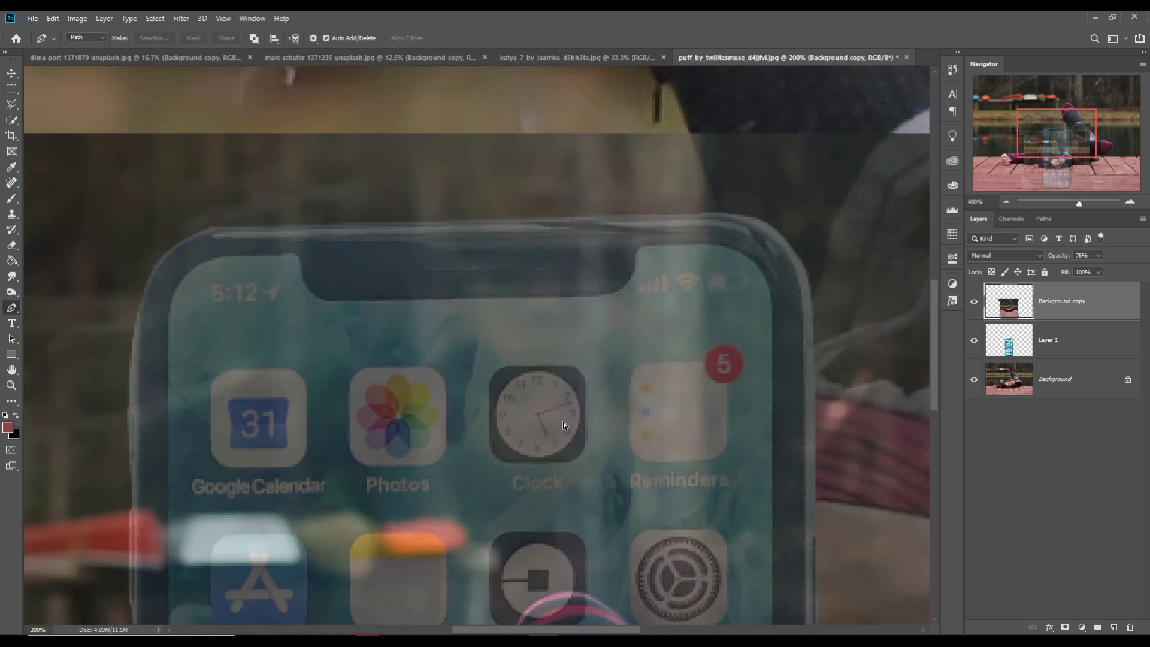
{"action": "scroll", "coordinate": [569, 426], "scroll_direction": "down", "scroll_amount": 10}
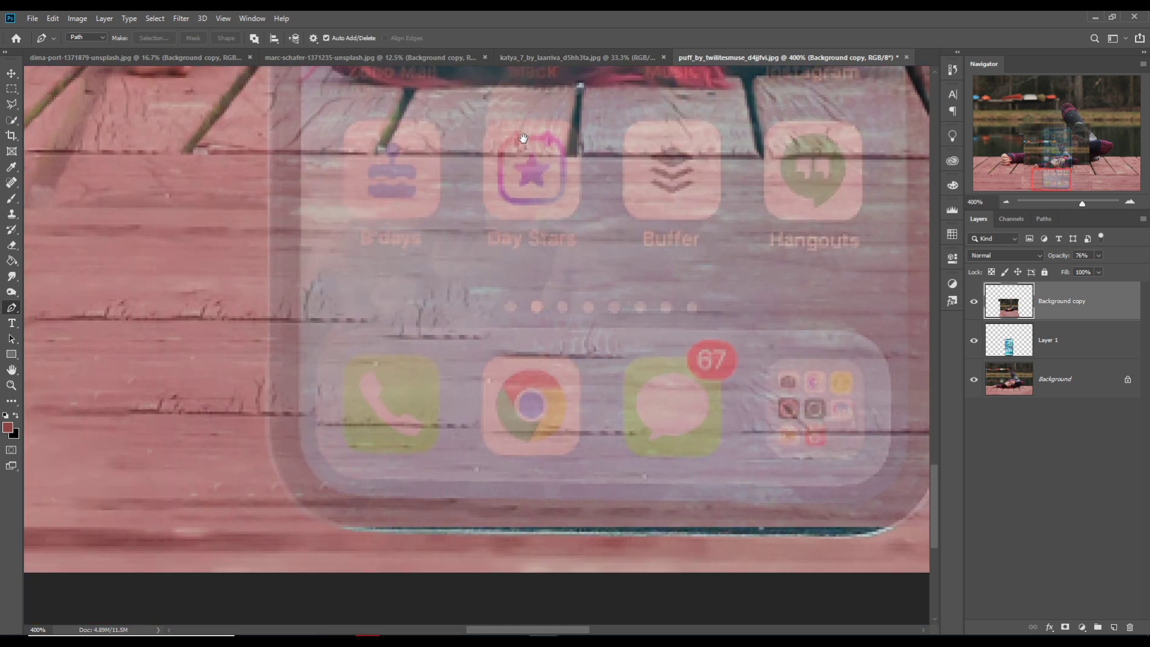
{"action": "left_click", "coordinate": [604, 500]}
{"action": "left_click", "coordinate": [298, 428]}
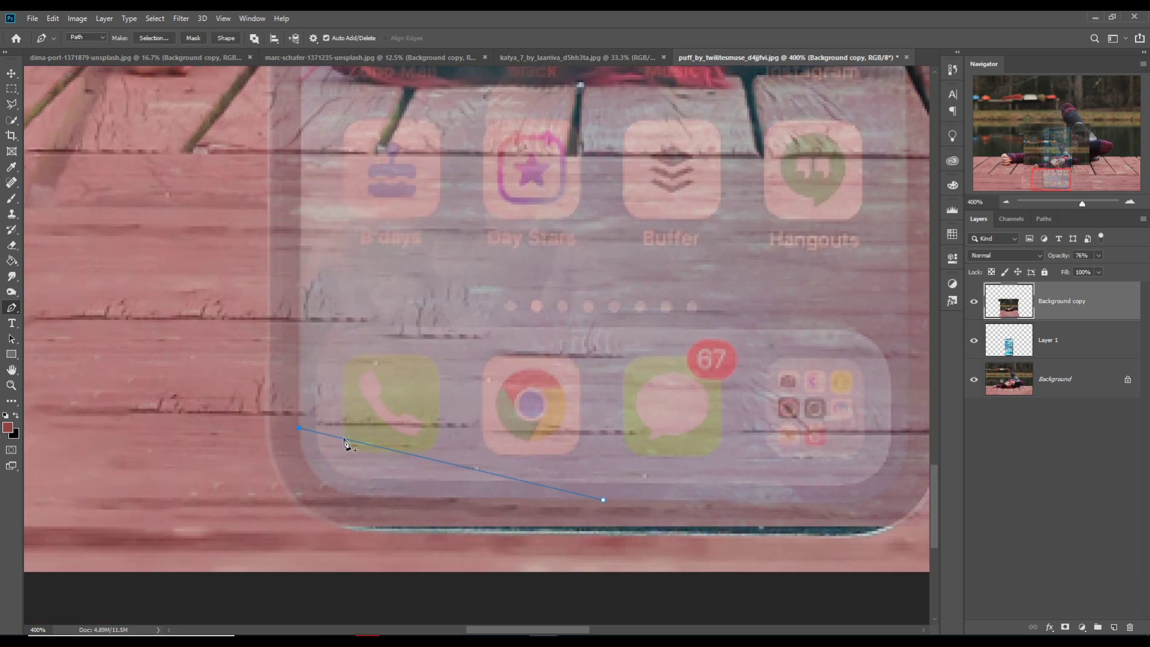
{"action": "left_click_drag", "start_coordinate": [342, 439], "coordinate": [330, 483]}
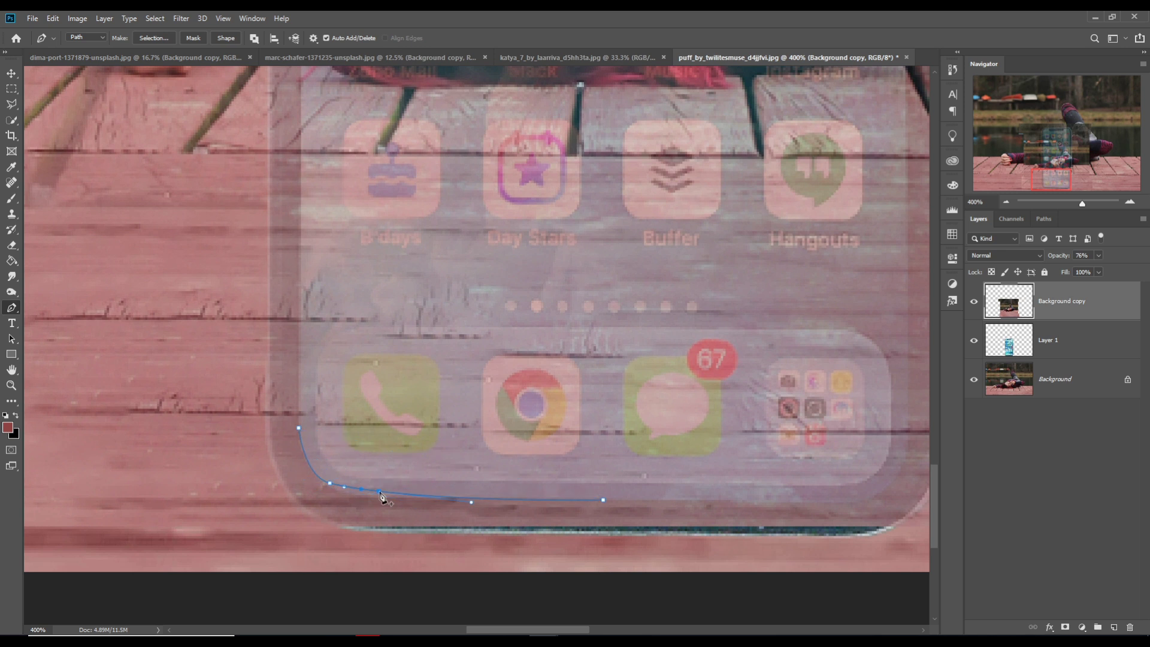
{"action": "left_click_drag", "start_coordinate": [369, 494], "coordinate": [363, 495]}
{"action": "left_click", "coordinate": [344, 490]}
{"action": "left_click_drag", "start_coordinate": [384, 448], "coordinate": [415, 511]}
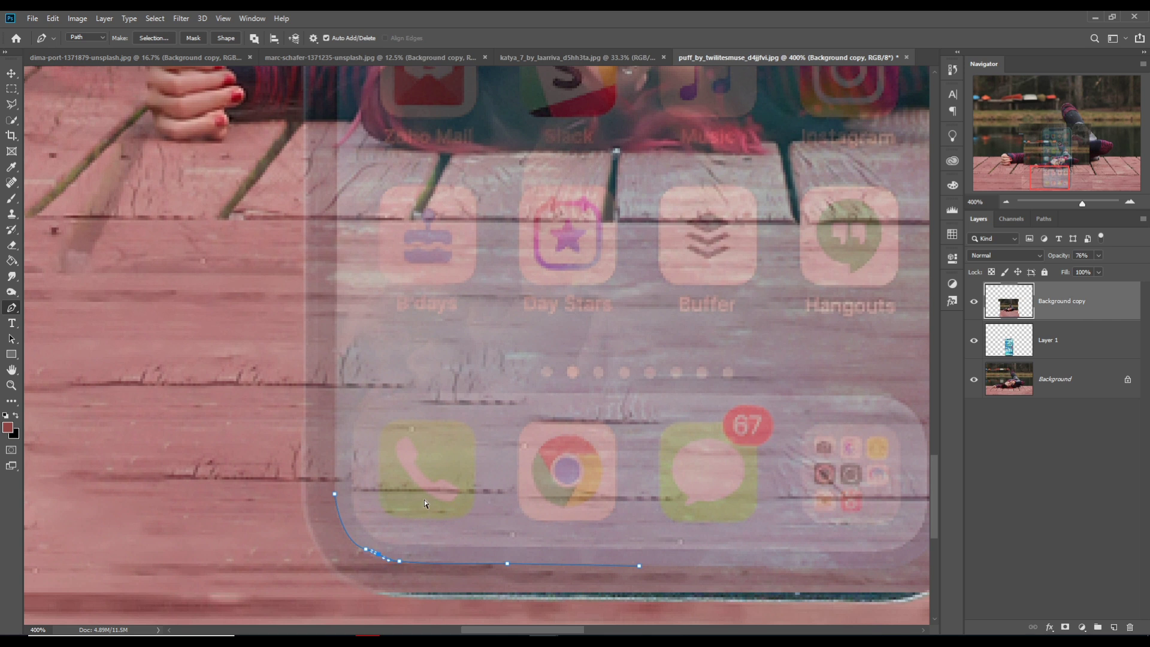
Undo the path points drawn along the phone screen's lower edge and corner.
{"action": "key", "text": "ctrl+z"}
{"action": "key", "text": "ctrl+z"}
{"action": "key", "text": "ctrl+z"}
{"action": "key", "text": "ctrl+z"}
{"action": "key", "text": "ctrl+z"}
{"action": "key", "text": "z"}
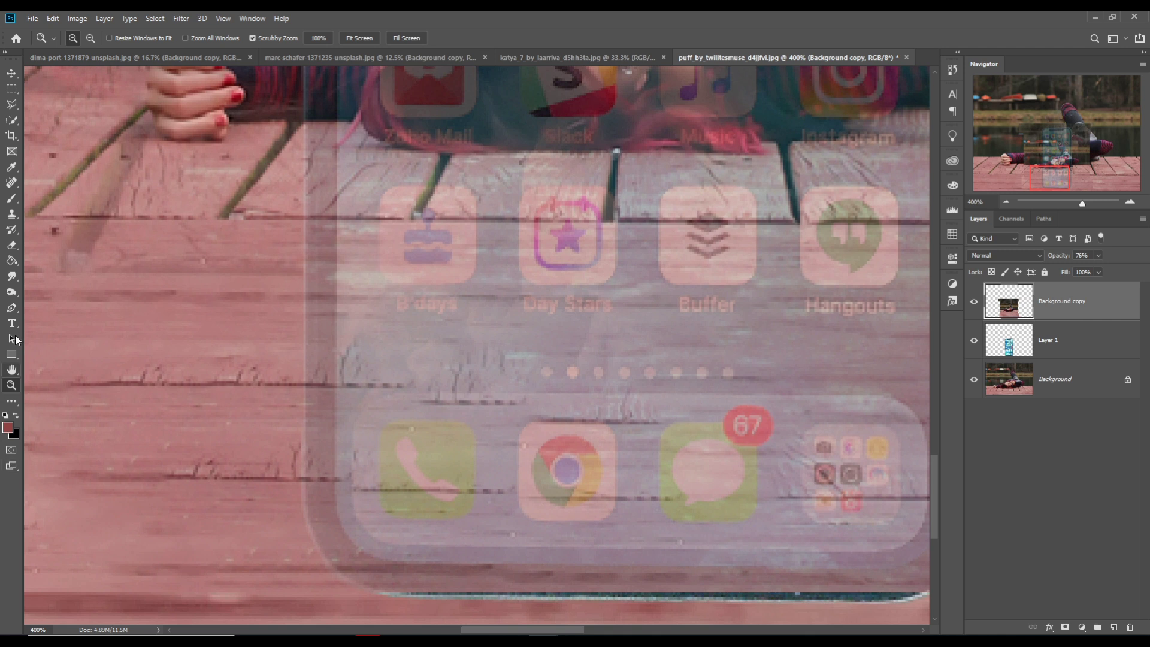
Start a Pen tool path along the phone screen's lower edge and curve it around the lower-left corner.
{"action": "left_click", "coordinate": [12, 307]}
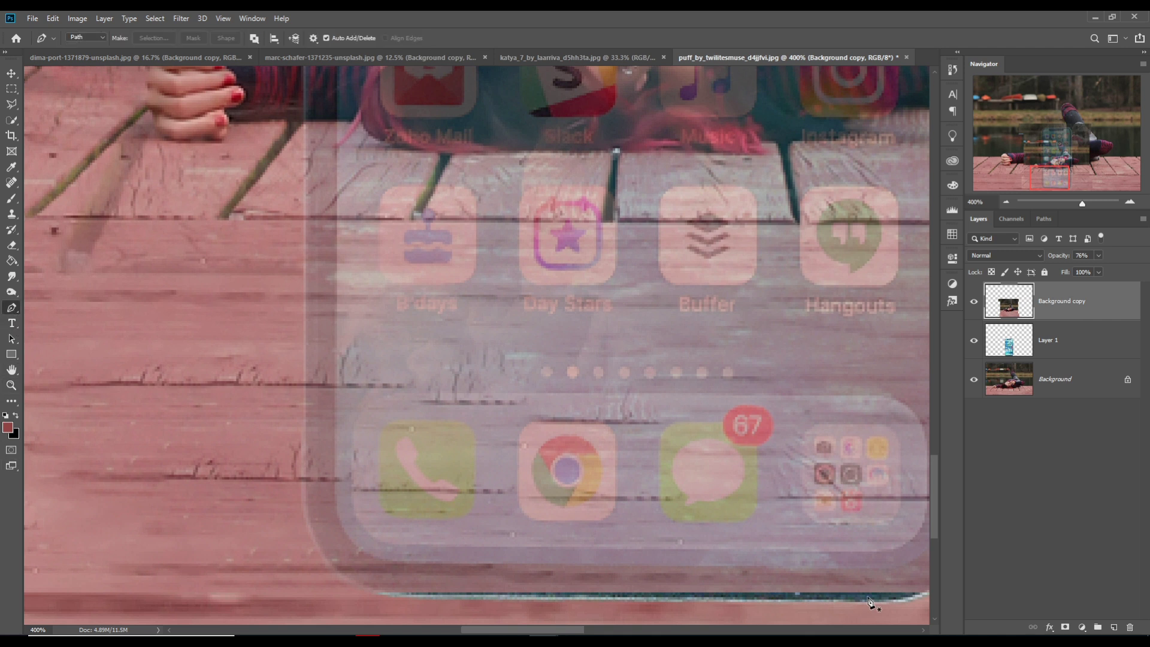
{"action": "left_click", "coordinate": [882, 568]}
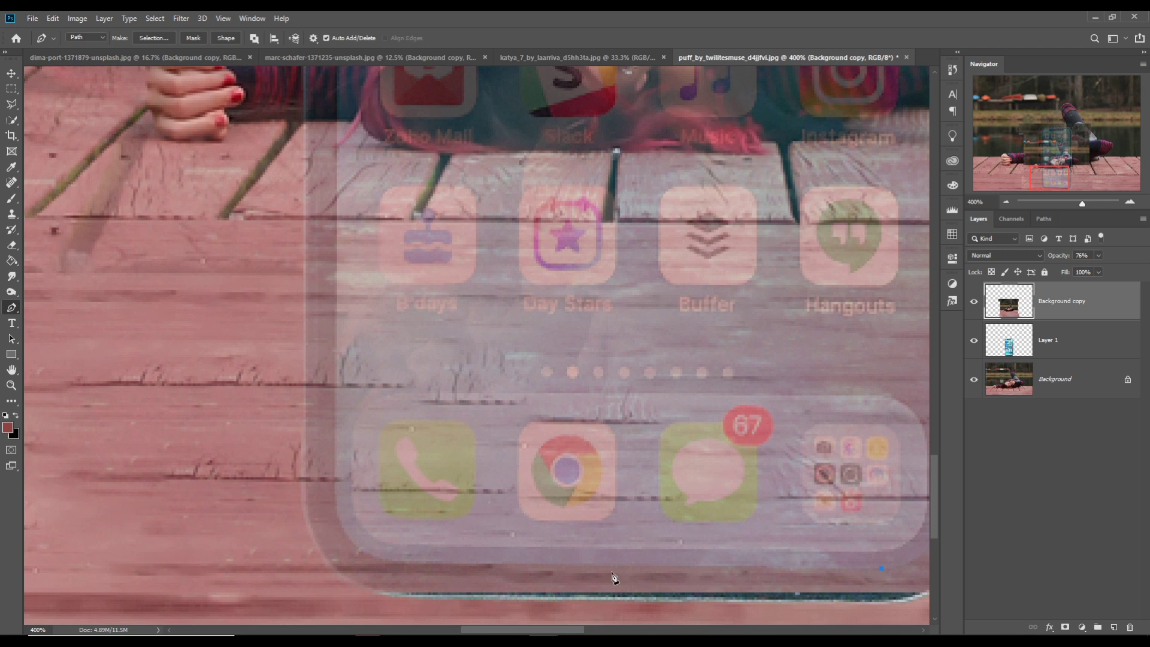
{"action": "left_click", "coordinate": [397, 562]}
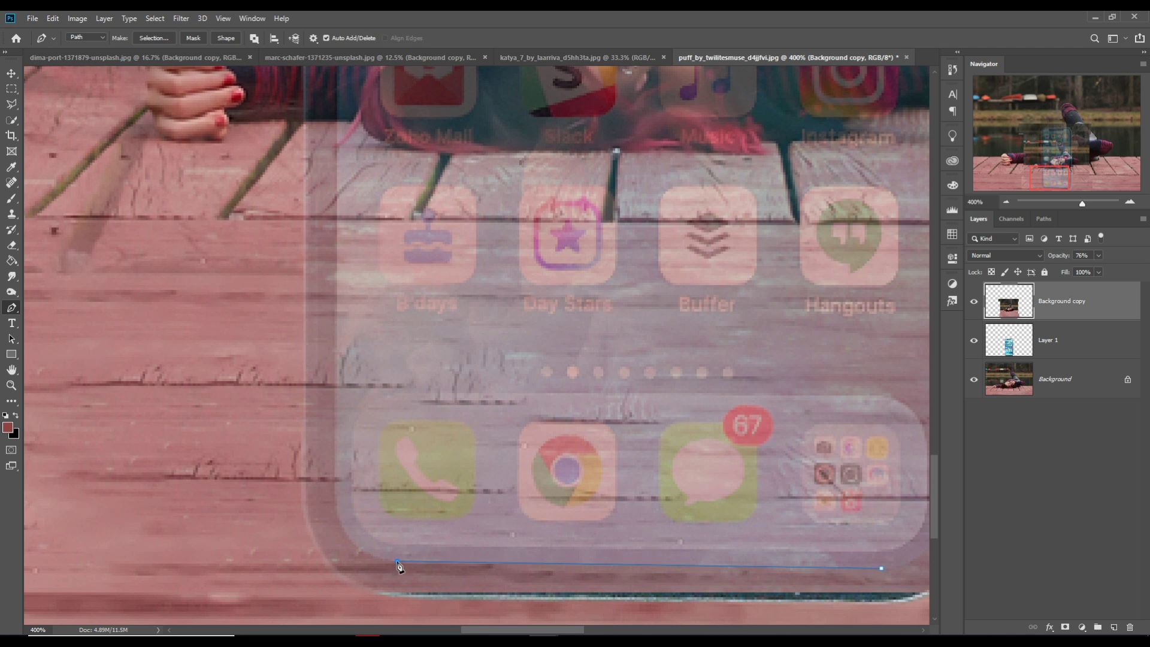
{"action": "left_click", "coordinate": [333, 478]}
{"action": "left_click_drag", "start_coordinate": [368, 527], "coordinate": [349, 540]}
Continue the path up the phone screen's left edge and curve it around the upper-left corner.
{"action": "left_click_drag", "start_coordinate": [442, 483], "coordinate": [481, 644]}
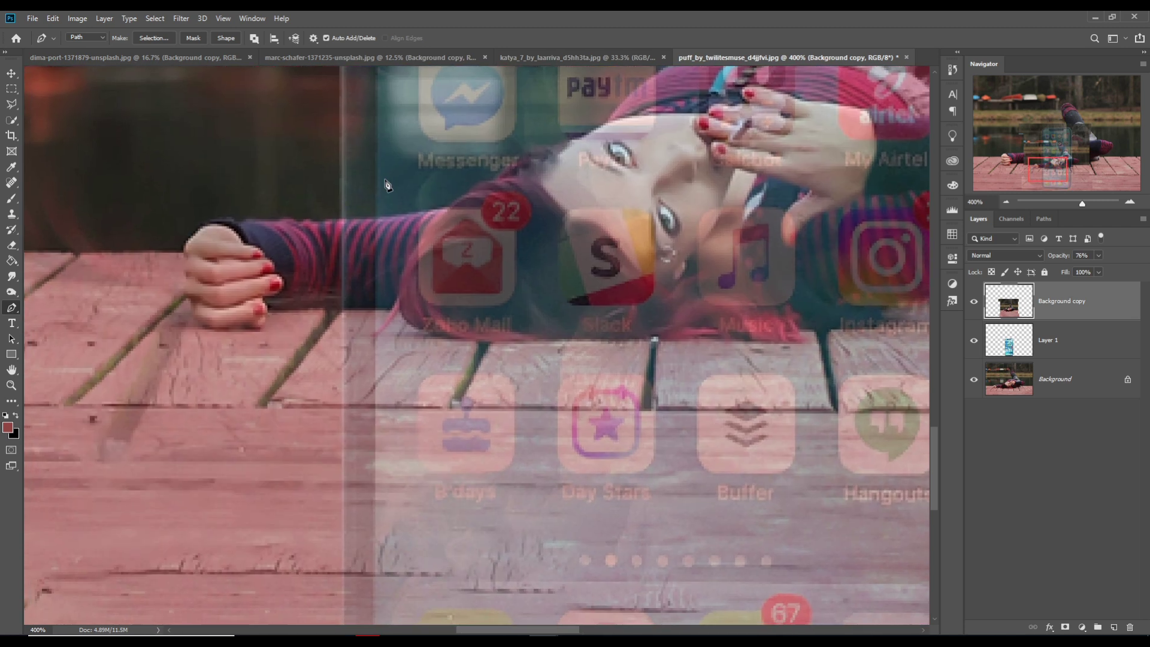
{"action": "left_click", "coordinate": [375, 111]}
{"action": "left_click_drag", "start_coordinate": [413, 115], "coordinate": [399, 393]}
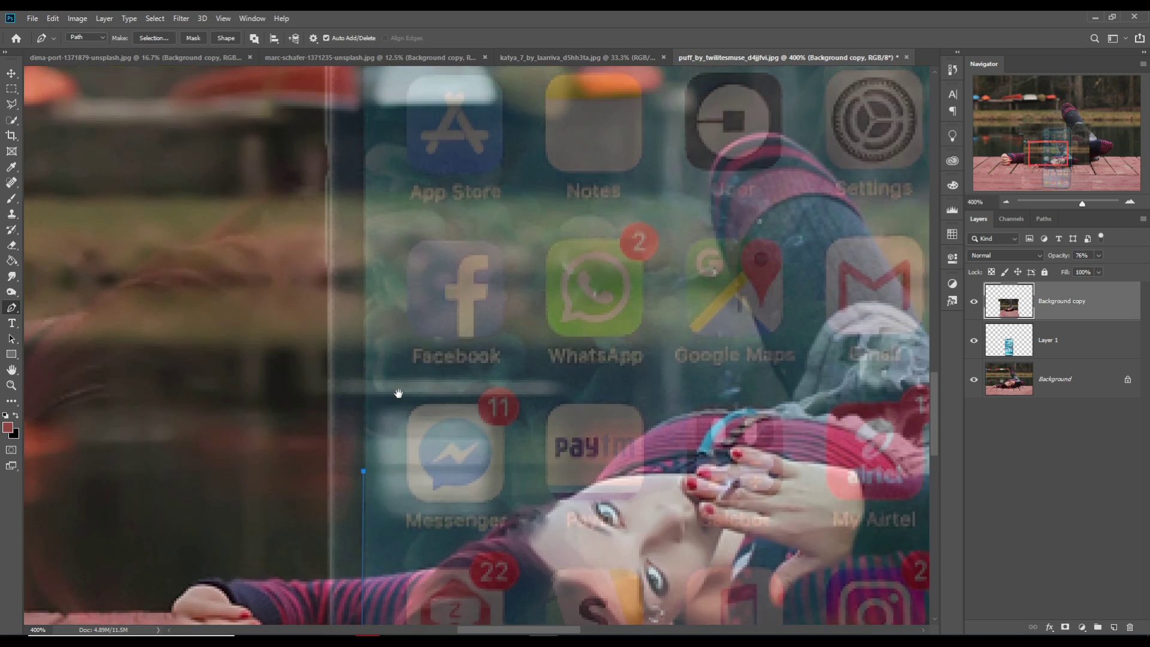
{"action": "left_click", "coordinate": [363, 106]}
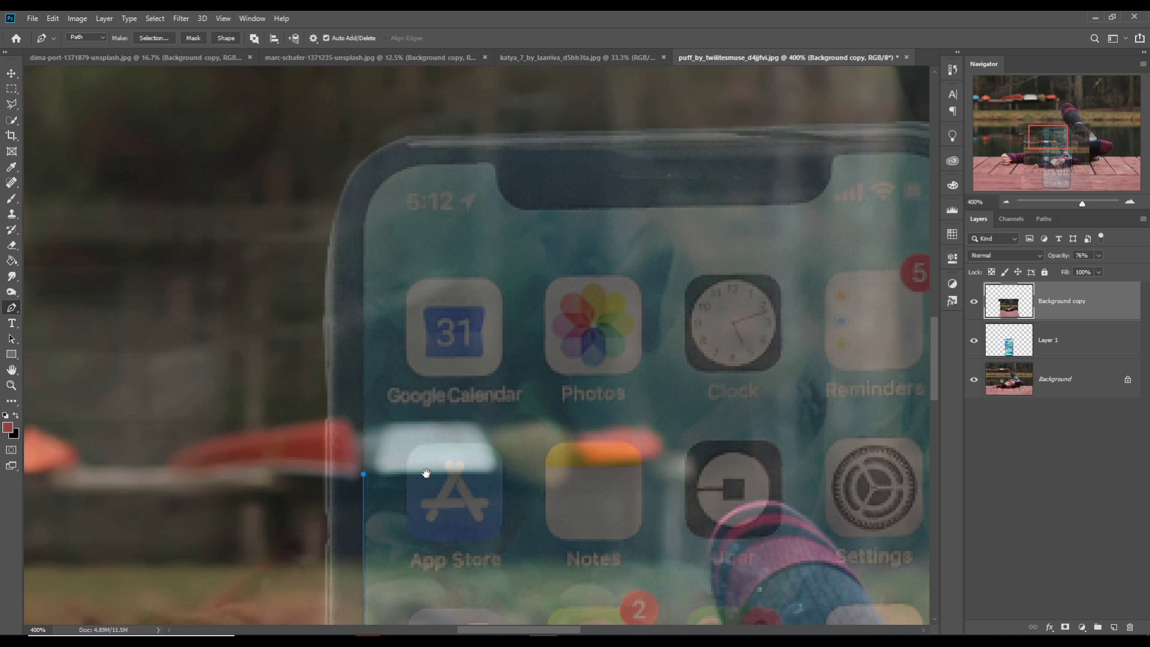
{"action": "left_click", "coordinate": [363, 223]}
{"action": "left_click_drag", "start_coordinate": [427, 162], "coordinate": [403, 187]}
{"action": "left_click", "coordinate": [384, 178]}
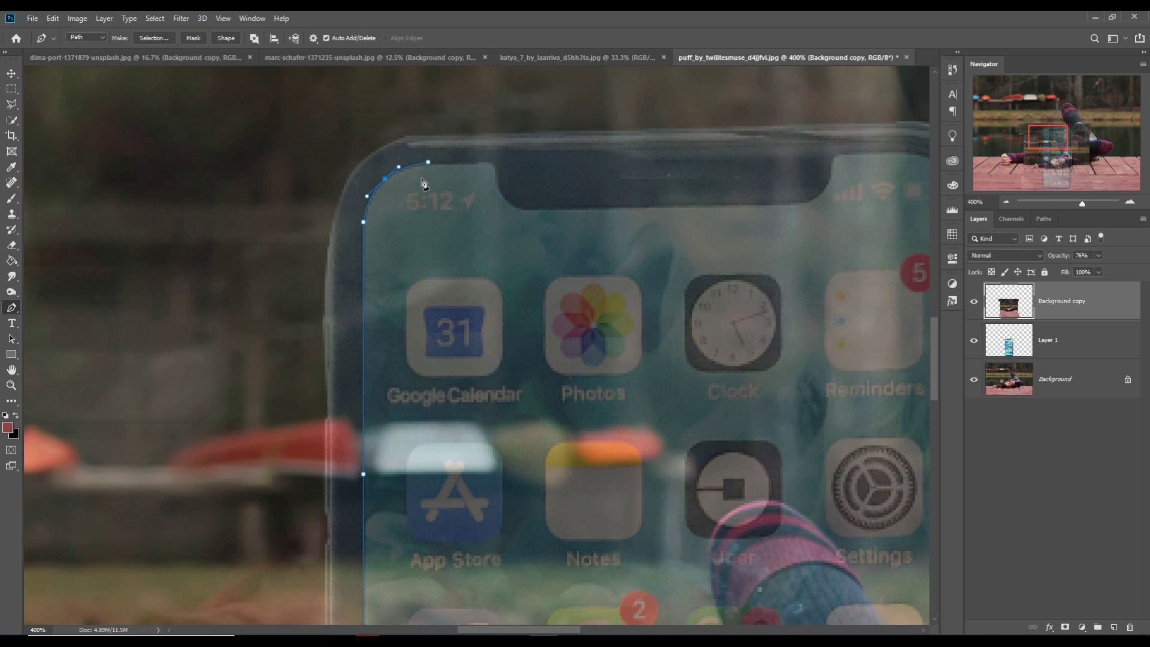
Continue the path along the screen's upper edge, following the outline of the phone's notch with curved corners.
{"action": "left_click", "coordinate": [494, 163]}
{"action": "left_click", "coordinate": [505, 195]}
{"action": "left_click_drag", "start_coordinate": [519, 208], "coordinate": [527, 208]}
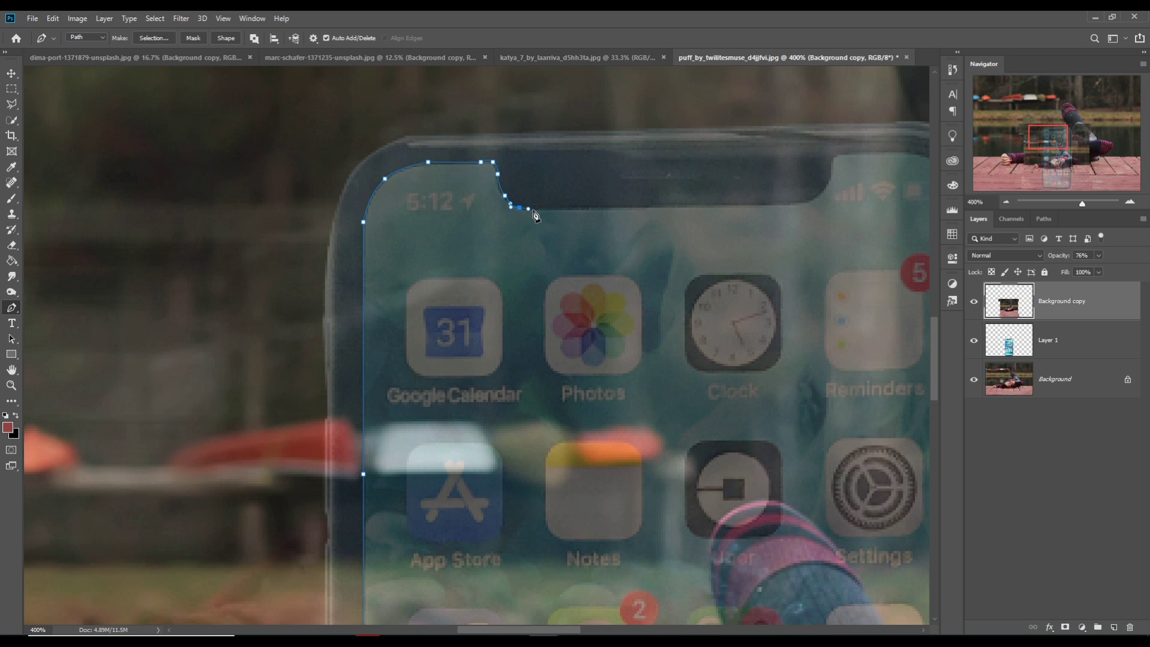
{"action": "left_click", "coordinate": [804, 203]}
{"action": "left_click_drag", "start_coordinate": [816, 198], "coordinate": [824, 189]}
{"action": "left_click", "coordinate": [830, 172]}
{"action": "left_click", "coordinate": [838, 154]}
{"action": "left_click", "coordinate": [857, 152]}
{"action": "left_click_drag", "start_coordinate": [880, 159], "coordinate": [453, 217]}
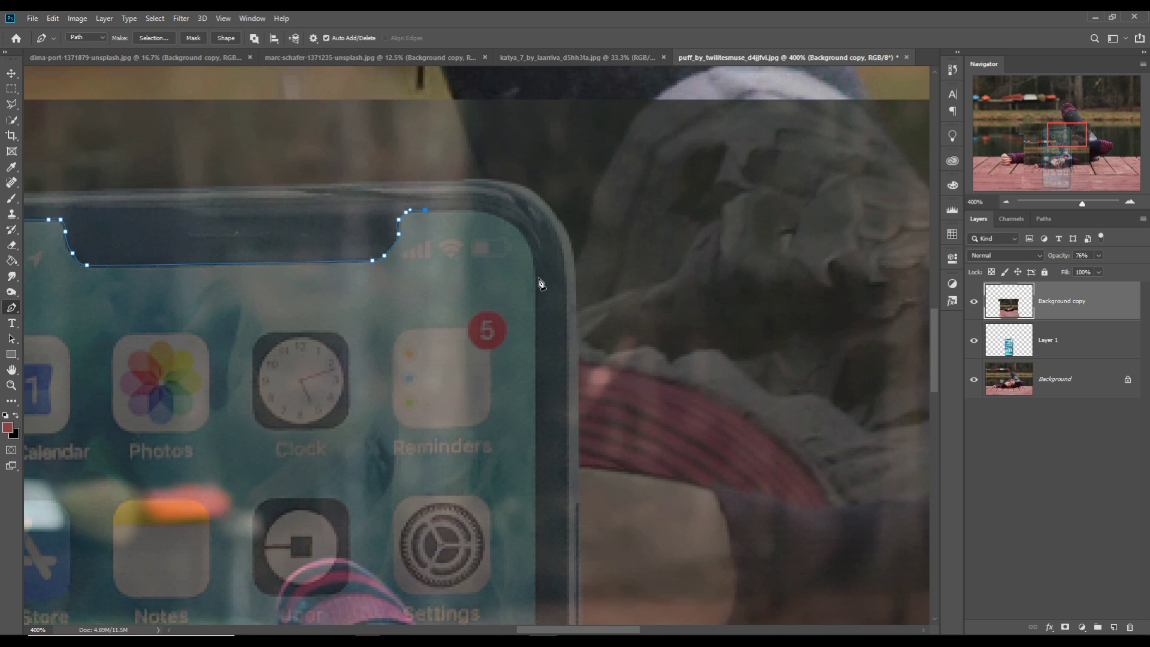
Curve the Pen path around the phone screen's upper-right corner and continue it down the full length of the right edge.
{"action": "left_click_drag", "start_coordinate": [535, 284], "coordinate": [541, 243]}
{"action": "key", "text": "Escape"}
{"action": "left_click_drag", "start_coordinate": [559, 366], "coordinate": [563, 302]}
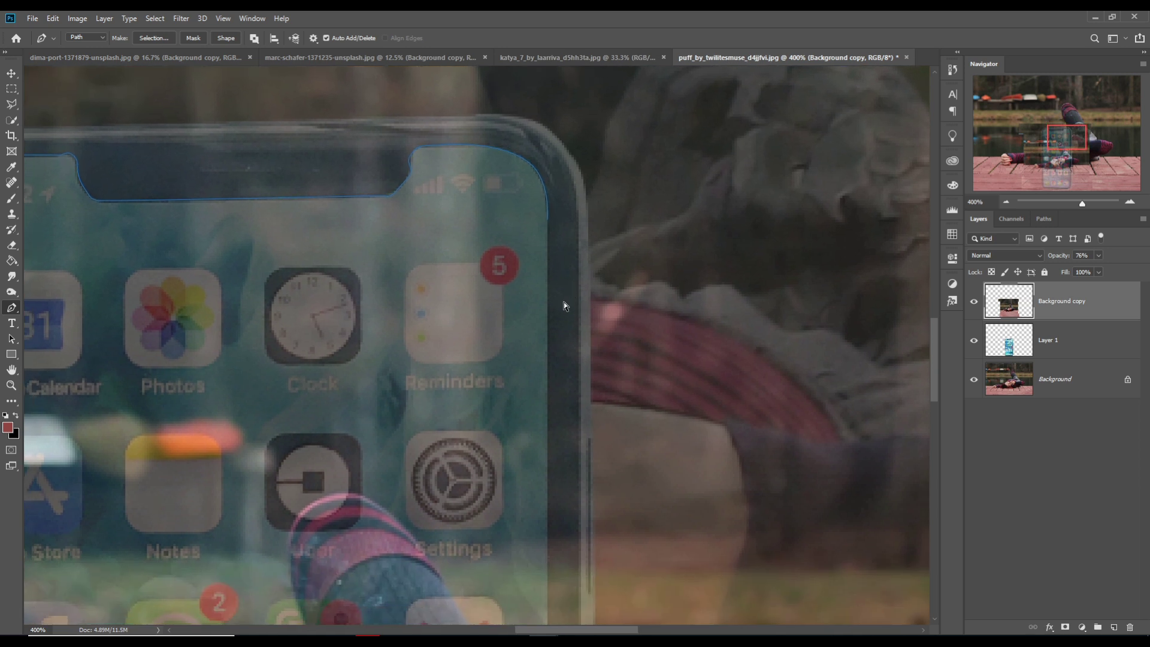
{"action": "key", "text": "ctrl"}
{"action": "left_click", "coordinate": [546, 549]}
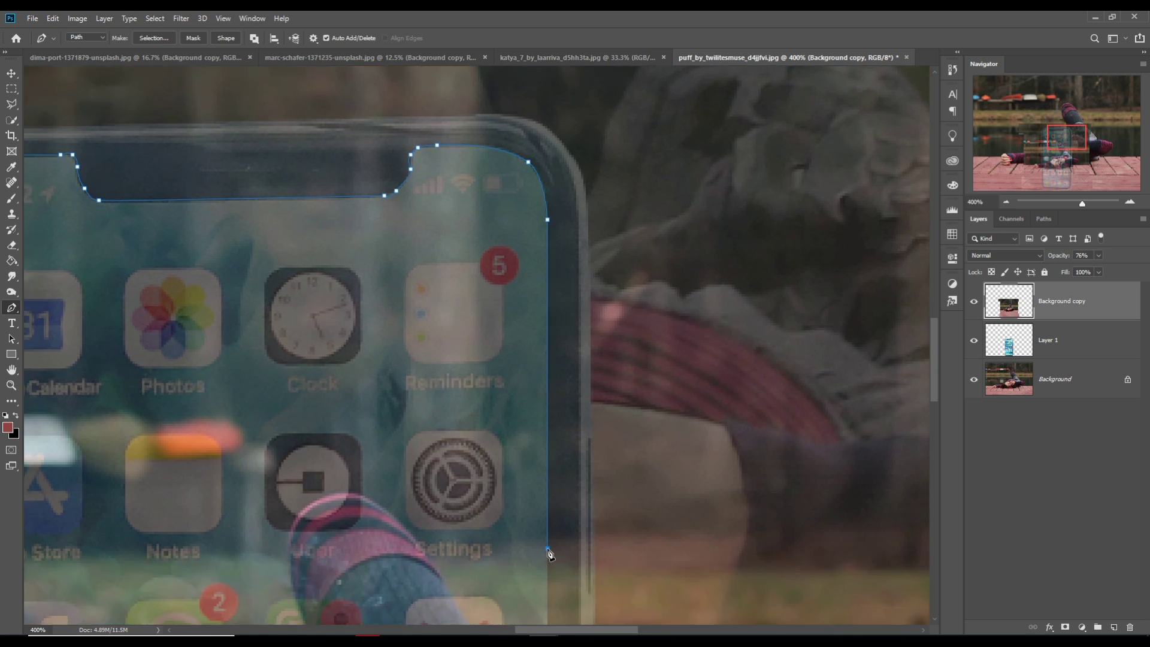
{"action": "left_click_drag", "start_coordinate": [566, 579], "coordinate": [582, 150]}
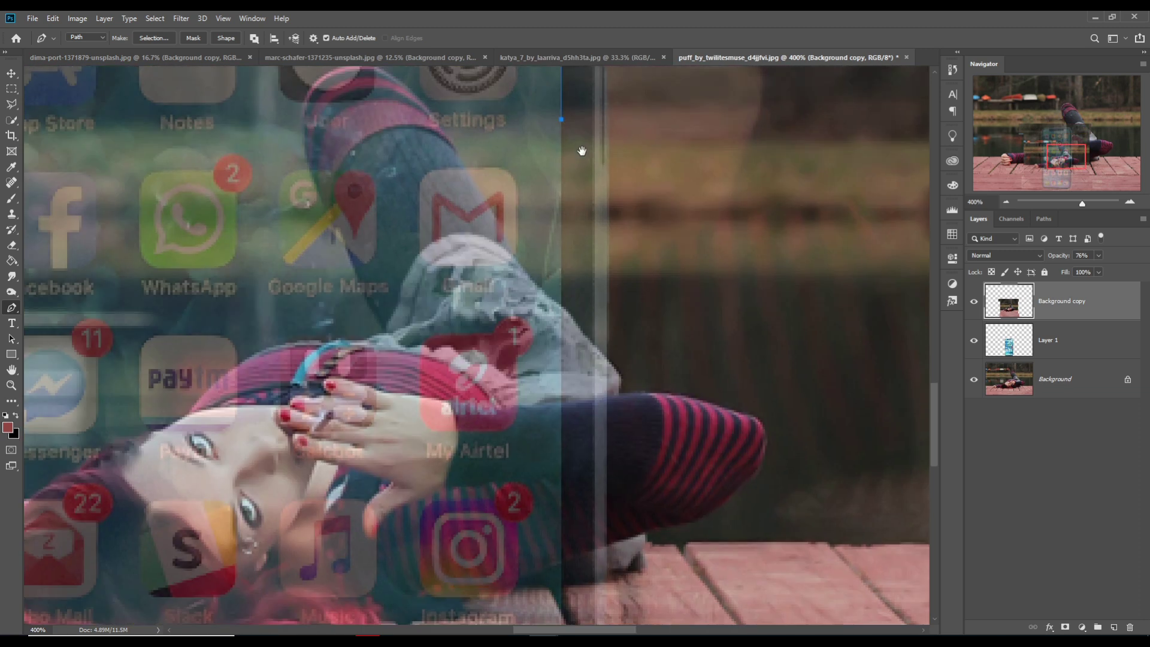
{"action": "left_click", "coordinate": [562, 493]}
{"action": "left_click_drag", "start_coordinate": [569, 538], "coordinate": [623, 244]}
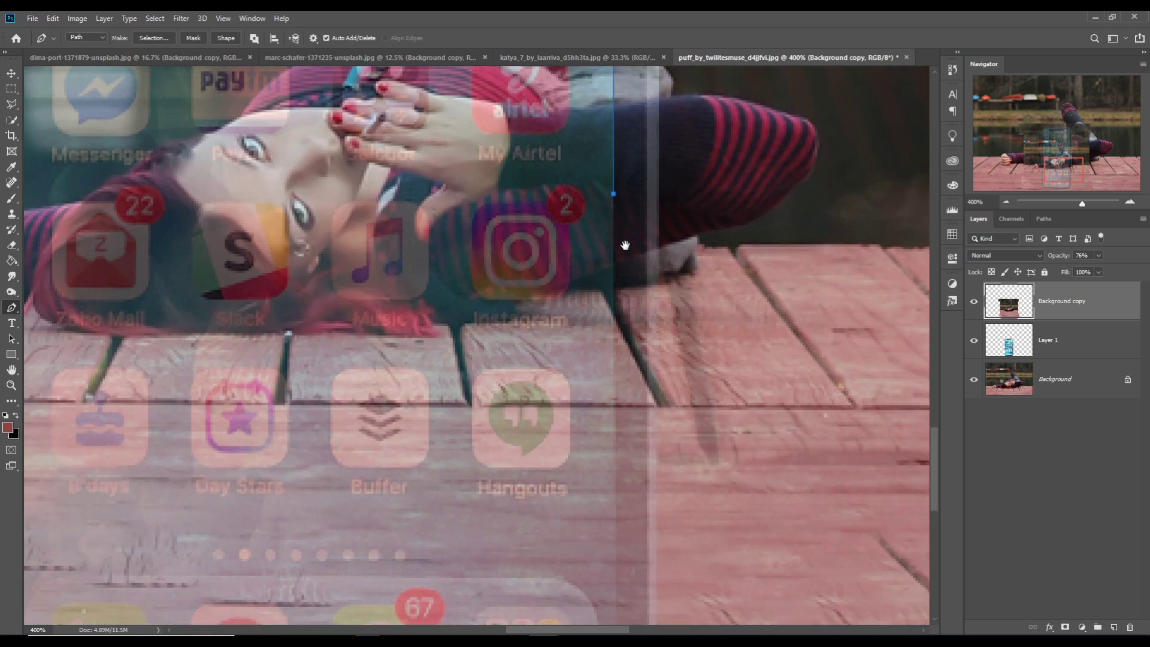
{"action": "left_click", "coordinate": [617, 451]}
{"action": "left_click_drag", "start_coordinate": [619, 461], "coordinate": [627, 161]}
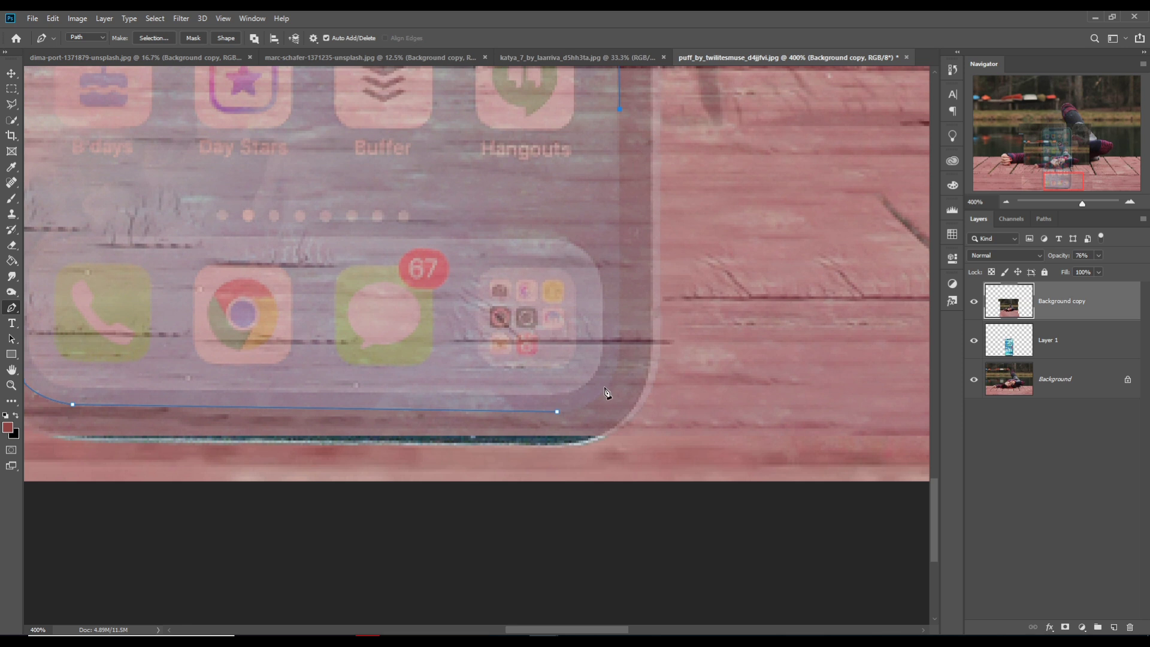
Curve the path around the screen's lower-right corner and close it at the starting point on the lower edge.
{"action": "left_click", "coordinate": [620, 352]}
{"action": "left_click", "coordinate": [558, 412]}
{"action": "left_click", "coordinate": [583, 387]}
{"action": "left_click_drag", "start_coordinate": [598, 394], "coordinate": [600, 397]}
Convert the closed screen path into a new anti-aliased selection with a feather radius of 0 pixels.
{"action": "scroll", "coordinate": [612, 393], "scroll_direction": "down", "scroll_amount": 4}
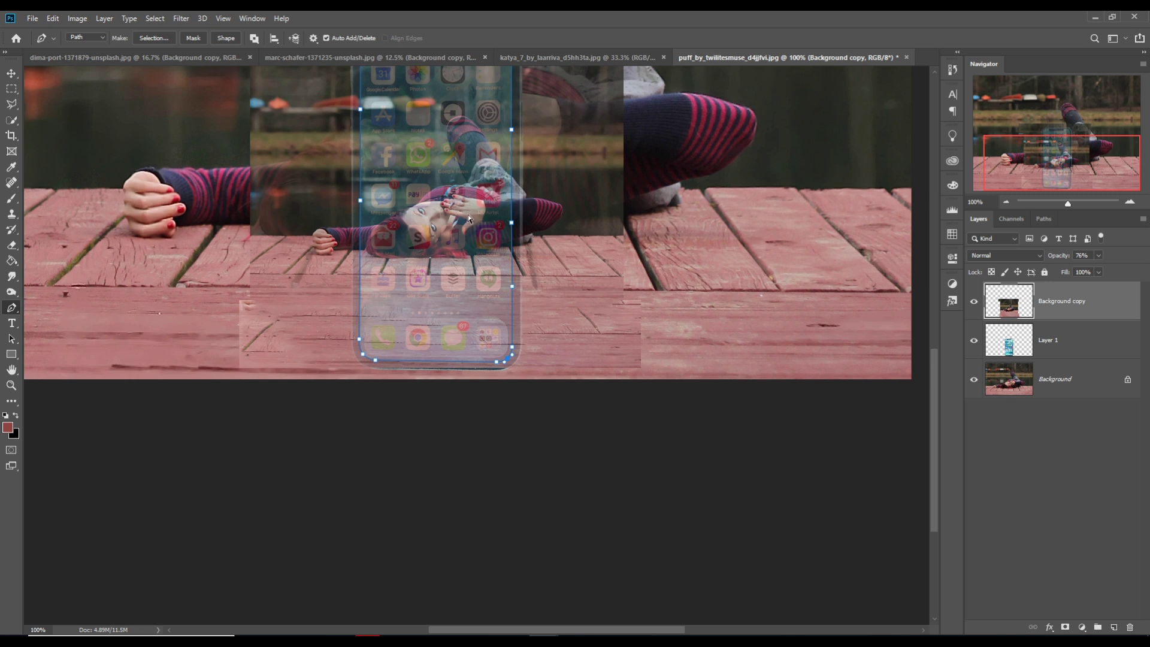
{"action": "scroll", "coordinate": [468, 214], "scroll_direction": "down", "scroll_amount": 1}
{"action": "right_click", "coordinate": [480, 402]}
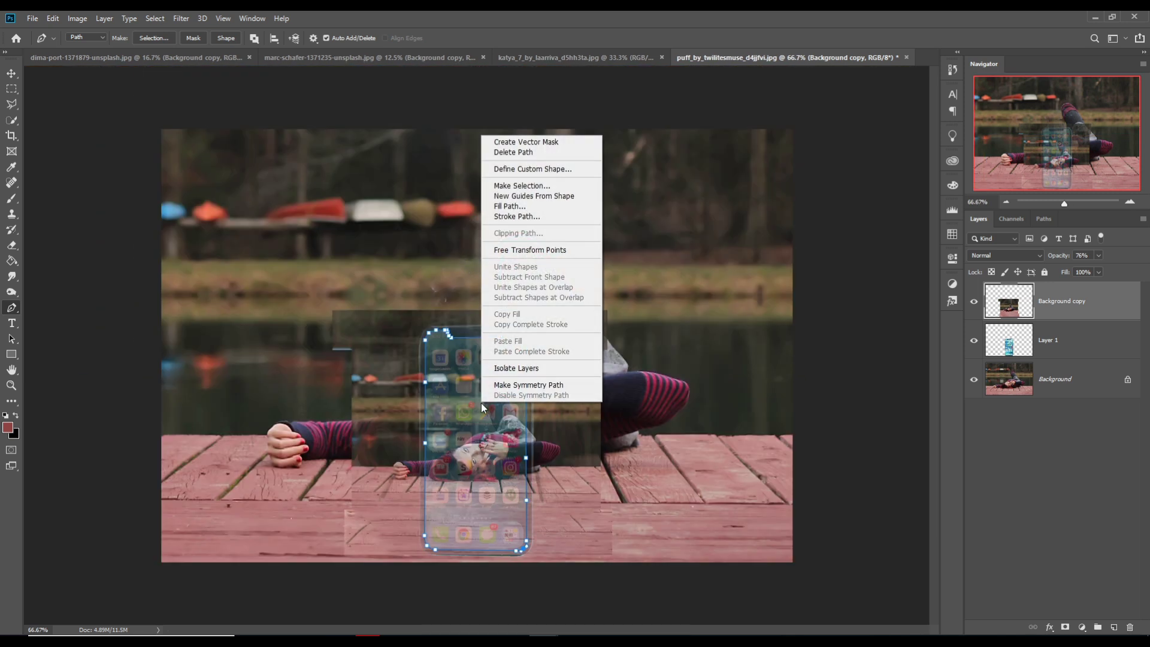
{"action": "left_click", "coordinate": [501, 185]}
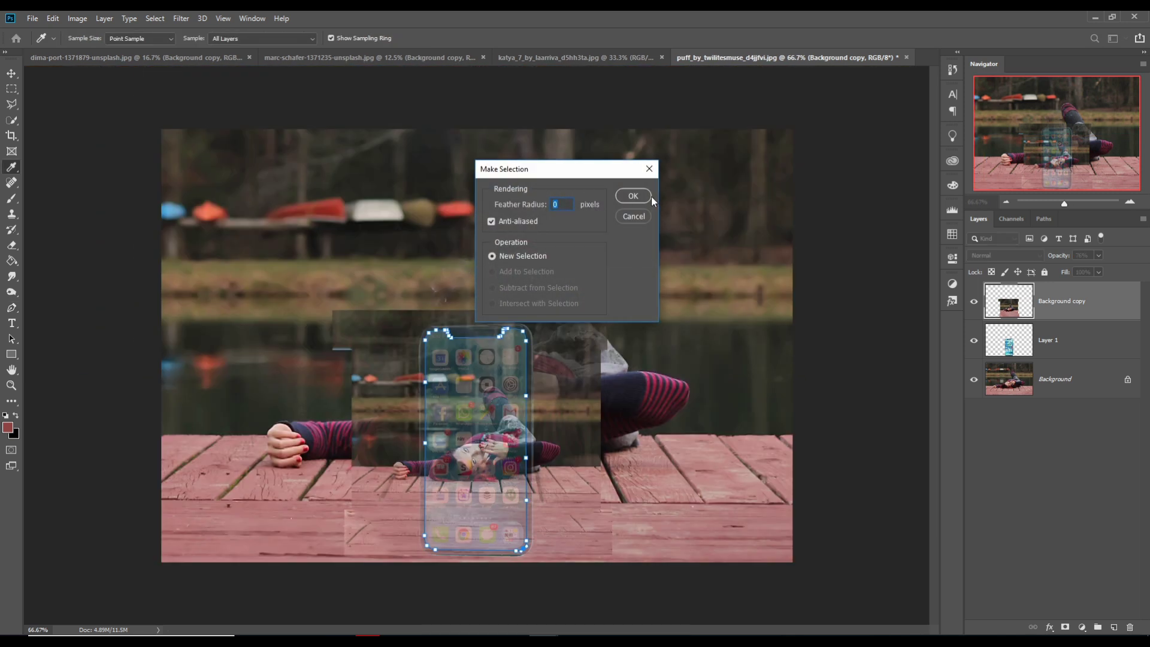
{"action": "left_click", "coordinate": [634, 196]}
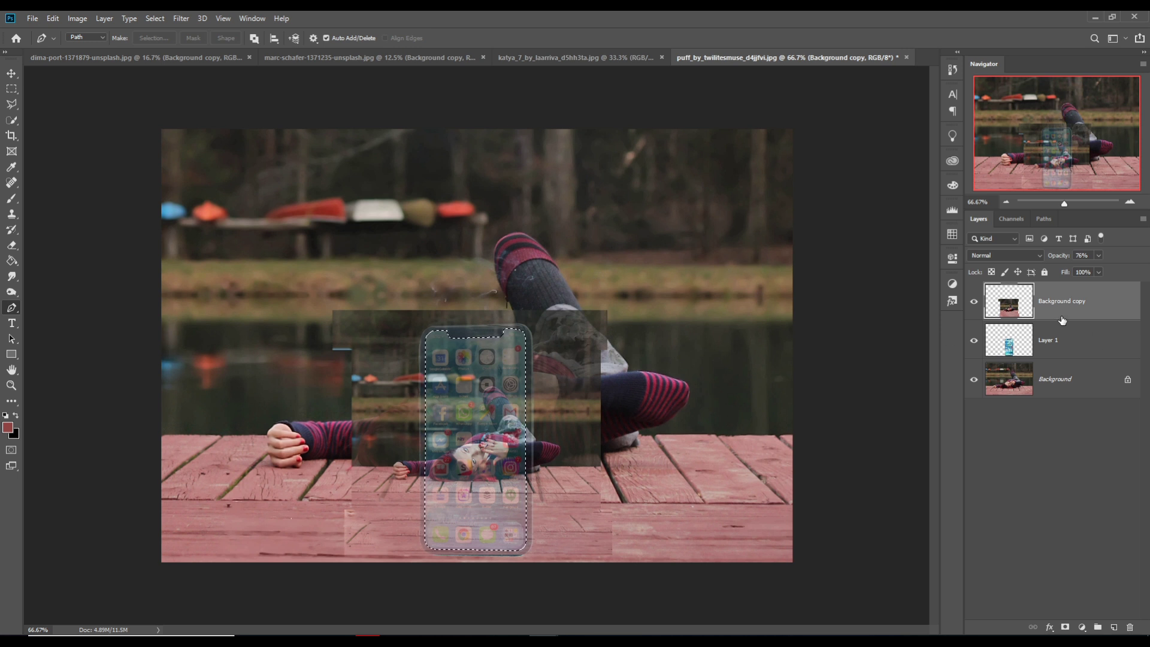
Copy the selected screen area to a new layer at 100% opacity and delete the Background copy layer.
{"action": "key", "text": "ctrl+j"}
{"action": "key", "text": "0"}
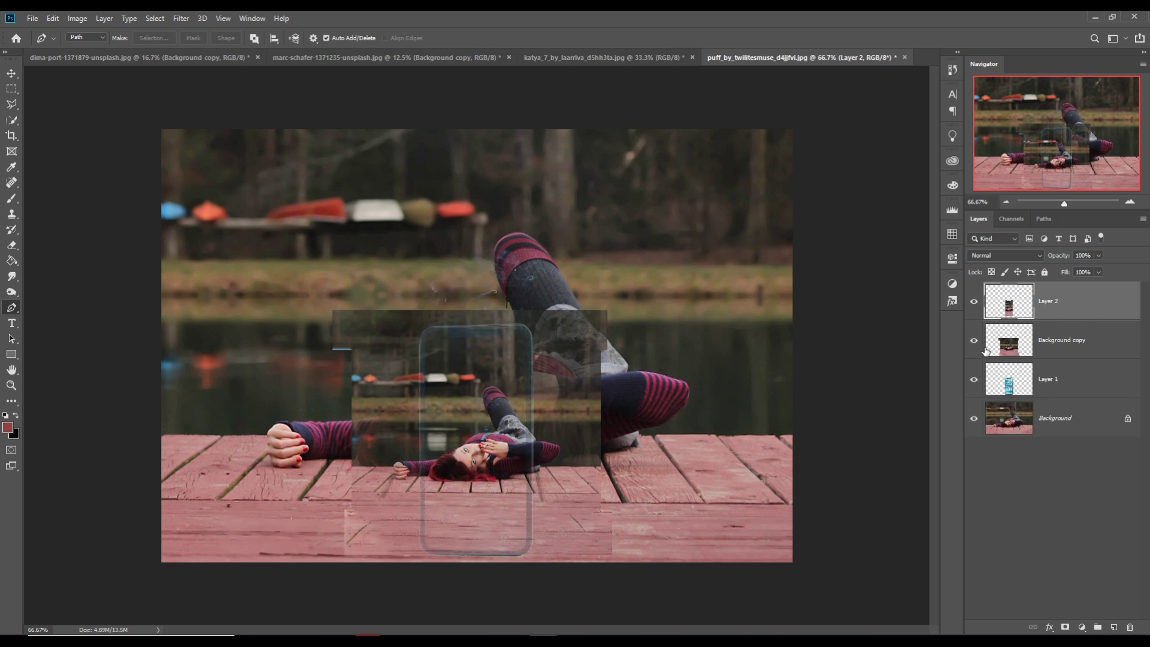
{"action": "left_click", "coordinate": [1025, 352]}
{"action": "key", "text": "Delete"}
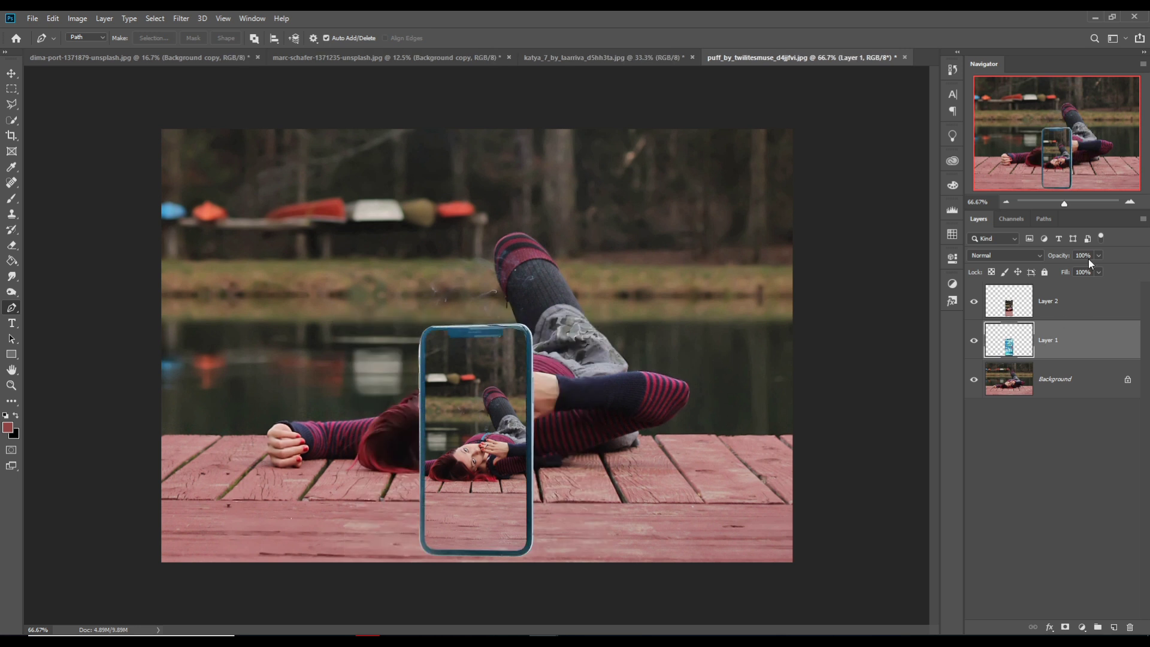
{"action": "left_click", "coordinate": [1098, 255]}
{"action": "left_click", "coordinate": [1025, 316]}
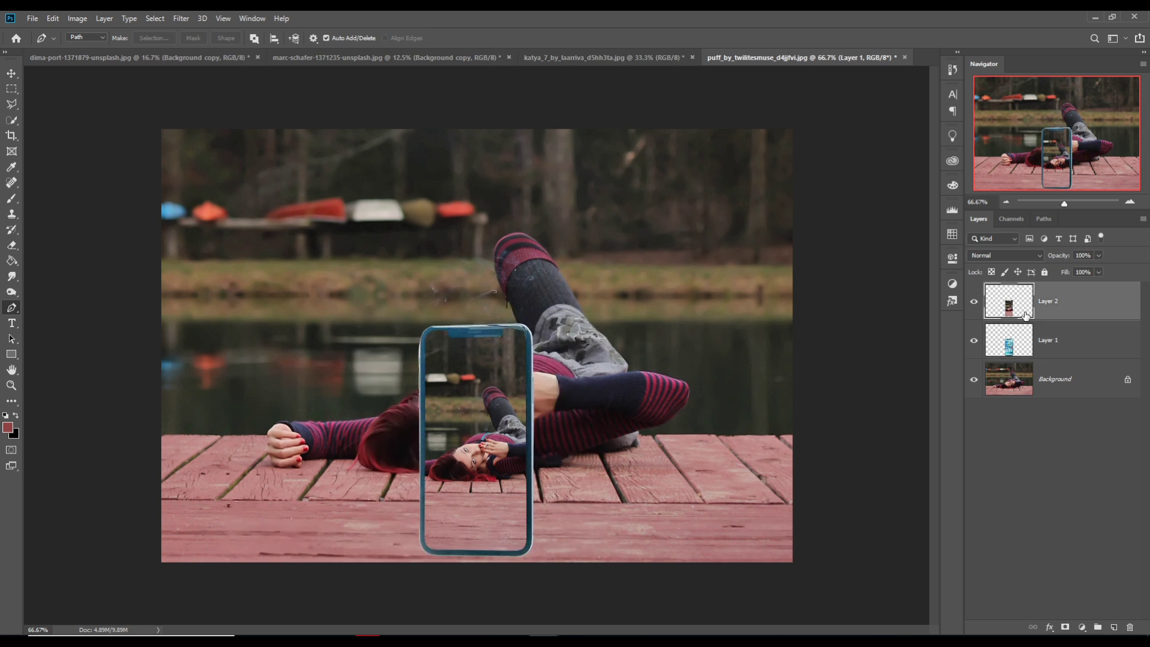
{"action": "left_click", "coordinate": [1098, 256]}
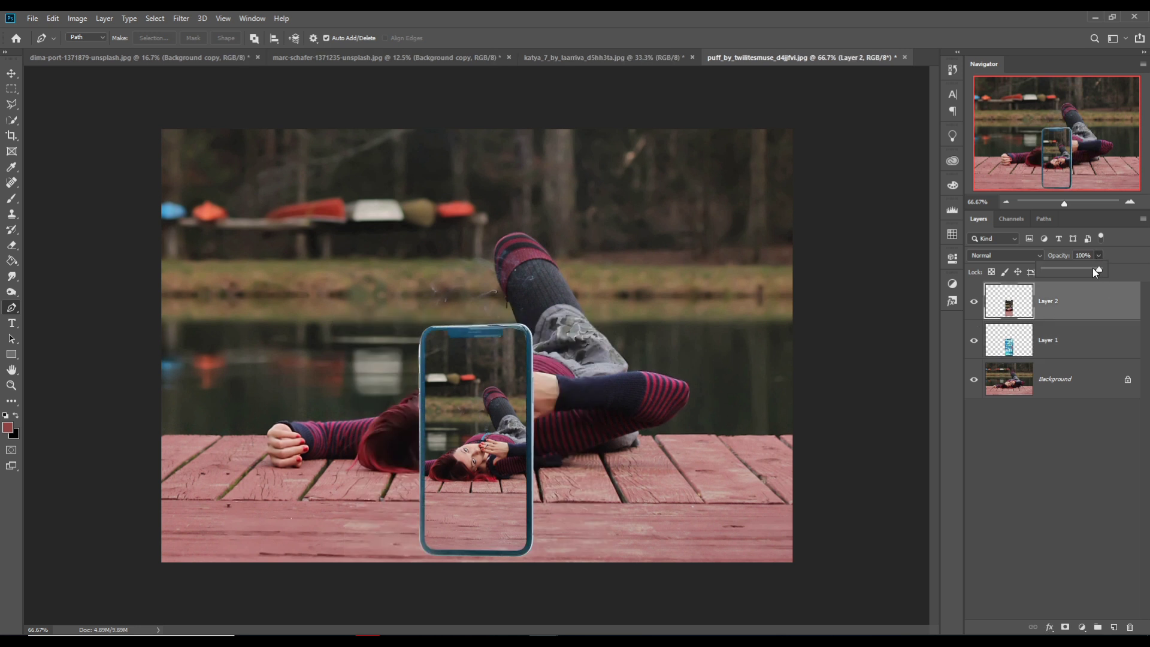
{"action": "left_click", "coordinate": [1021, 306]}
Try a Gaussian blur with a 15.3-pixel radius directly on the Background layer and undo it.
{"action": "left_click", "coordinate": [1012, 392]}
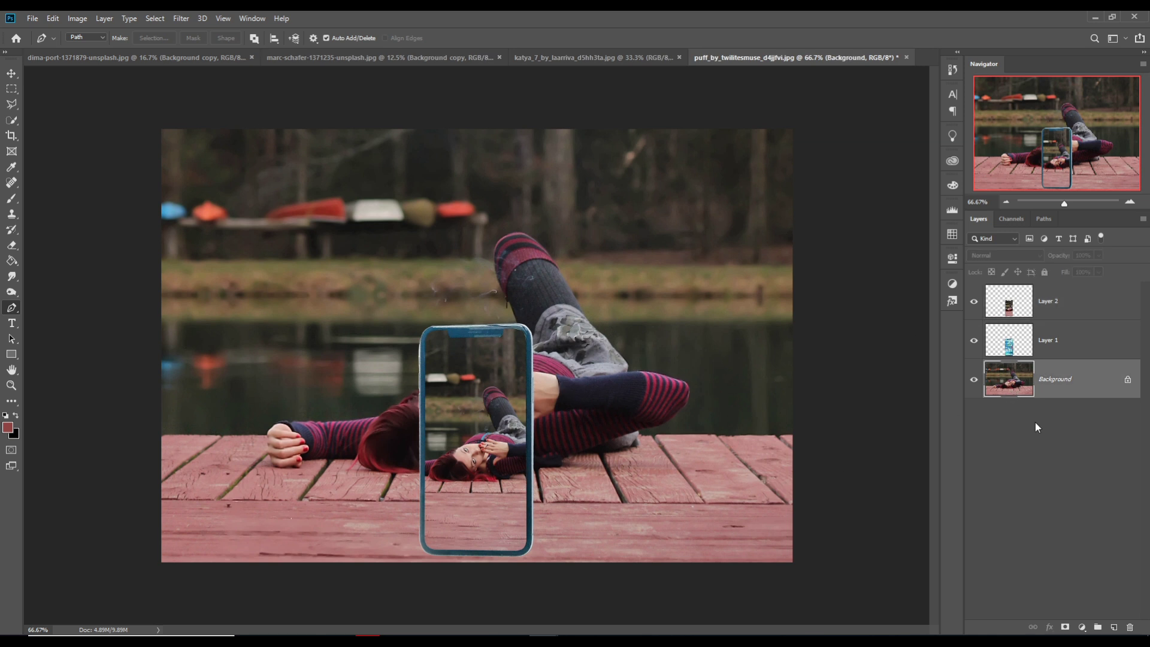
{"action": "left_click", "coordinate": [181, 18]}
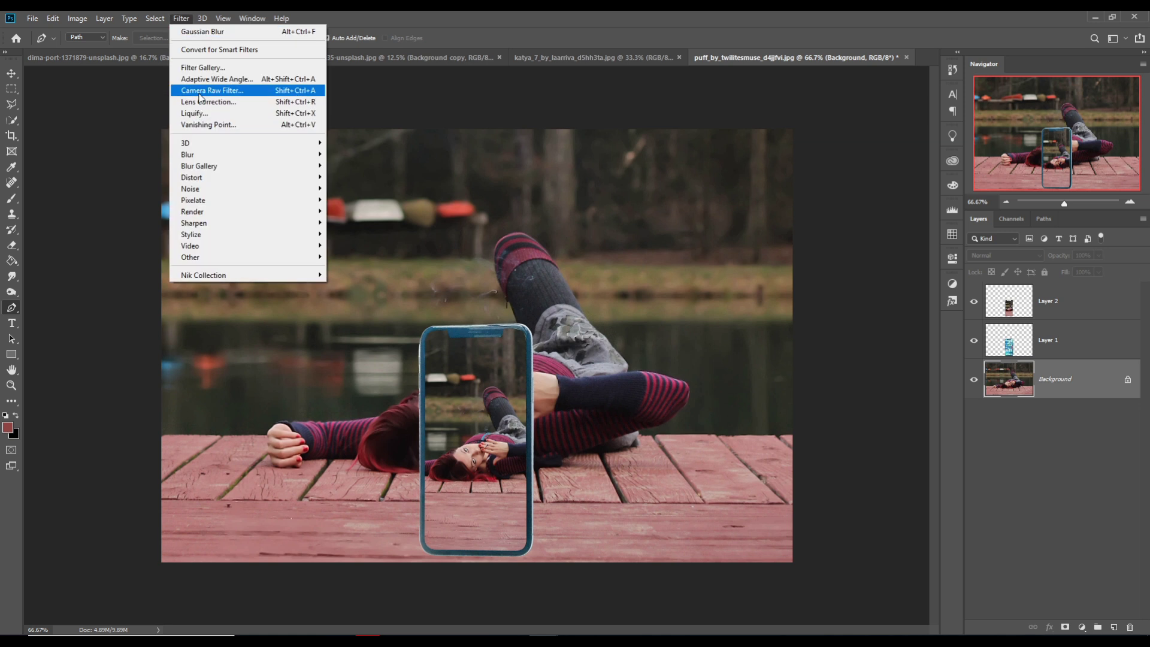
{"action": "mouse_move", "coordinate": [202, 156]}
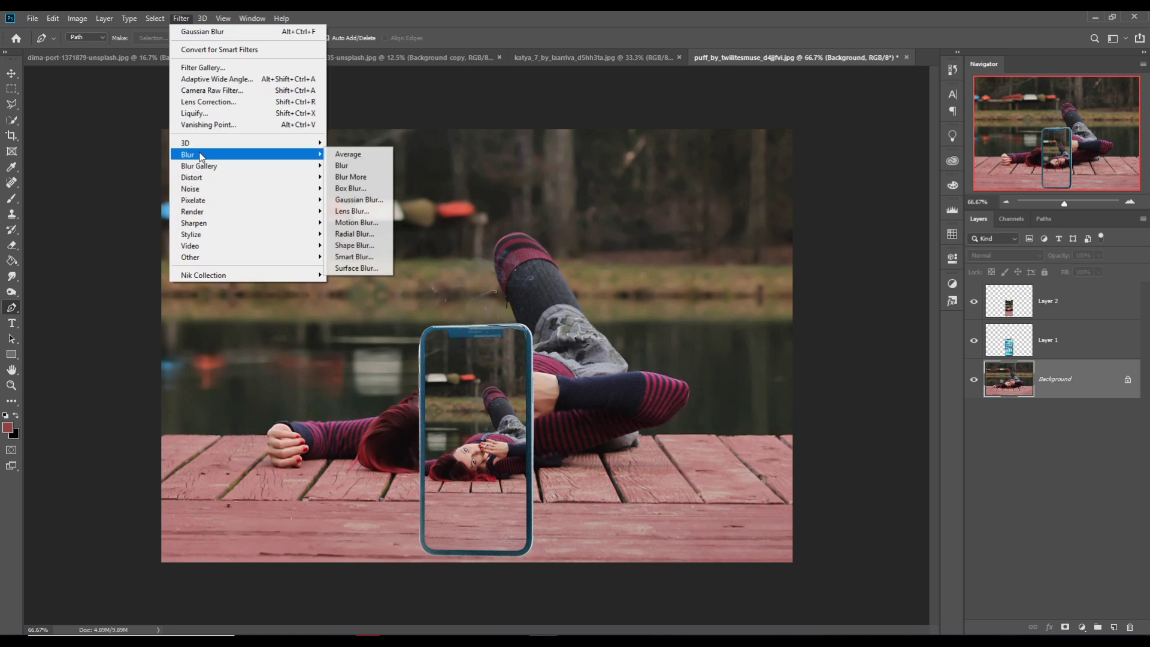
{"action": "left_click", "coordinate": [366, 201]}
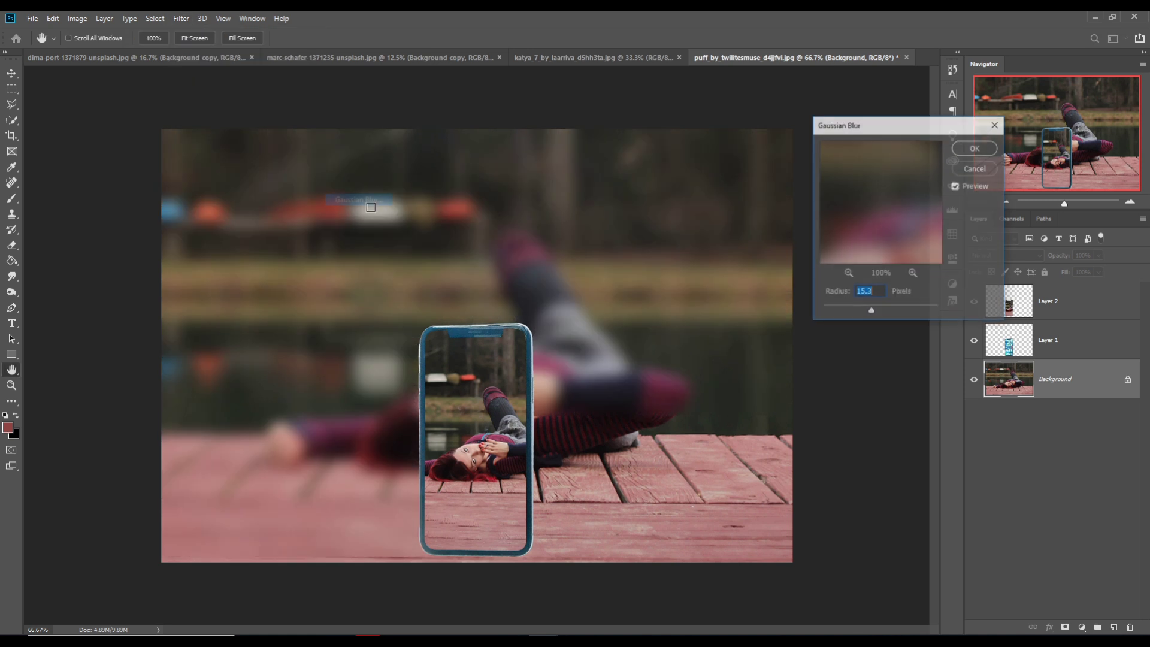
{"action": "left_click", "coordinate": [975, 148]}
{"action": "key", "text": "p"}
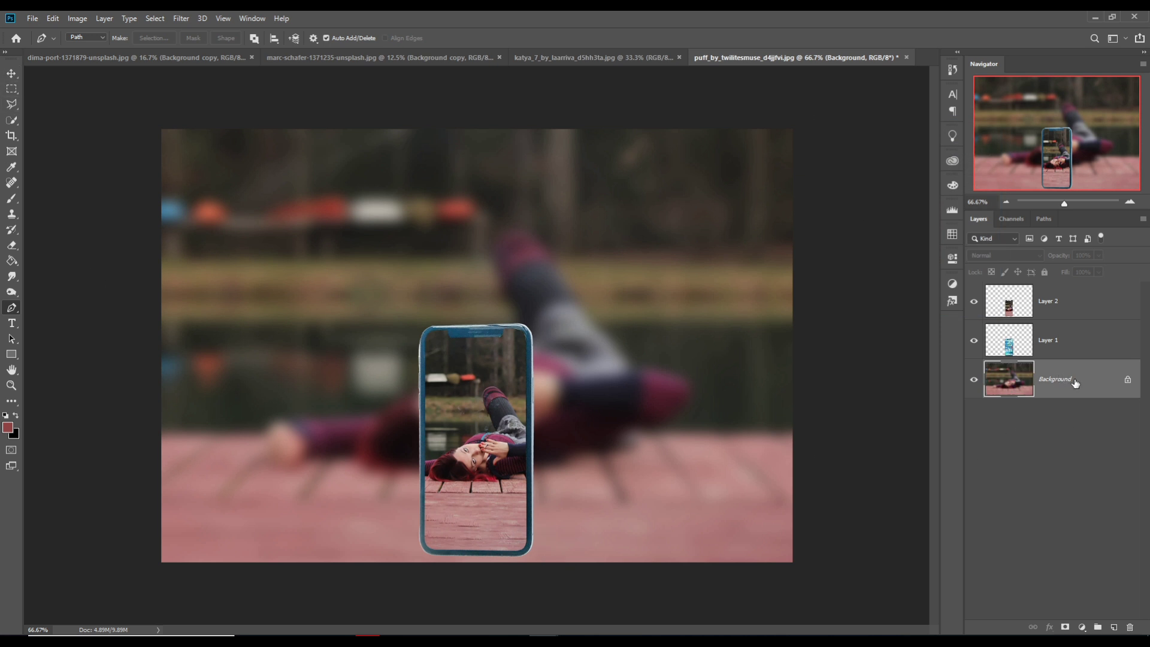
{"action": "key", "text": "ctrl+z"}
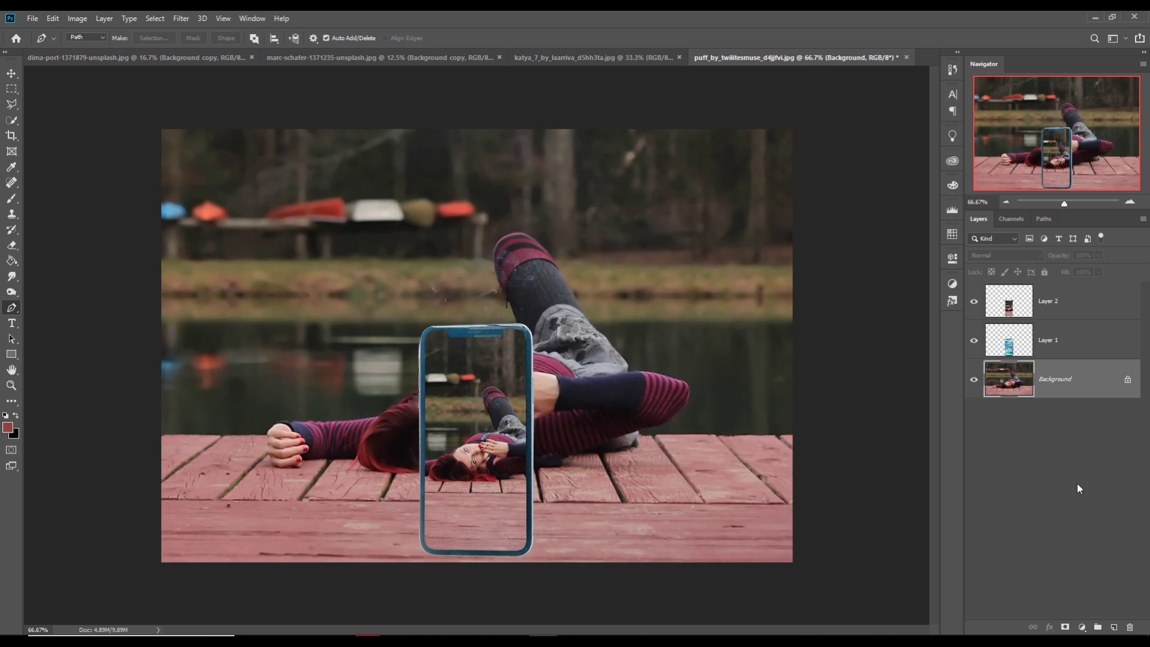
Duplicate the Background layer as Background copy and apply a Gaussian blur with a 15.3-pixel radius to the duplicate.
{"action": "right_click", "coordinate": [1077, 377]}
{"action": "left_click", "coordinate": [1078, 402]}
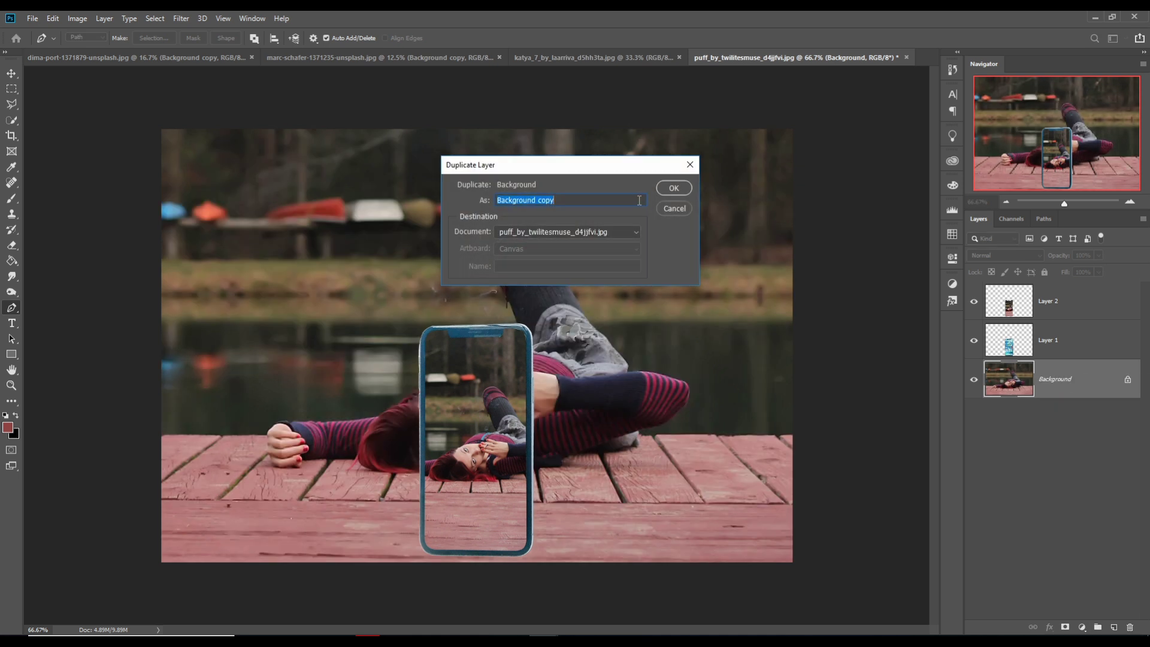
{"action": "left_click", "coordinate": [672, 188]}
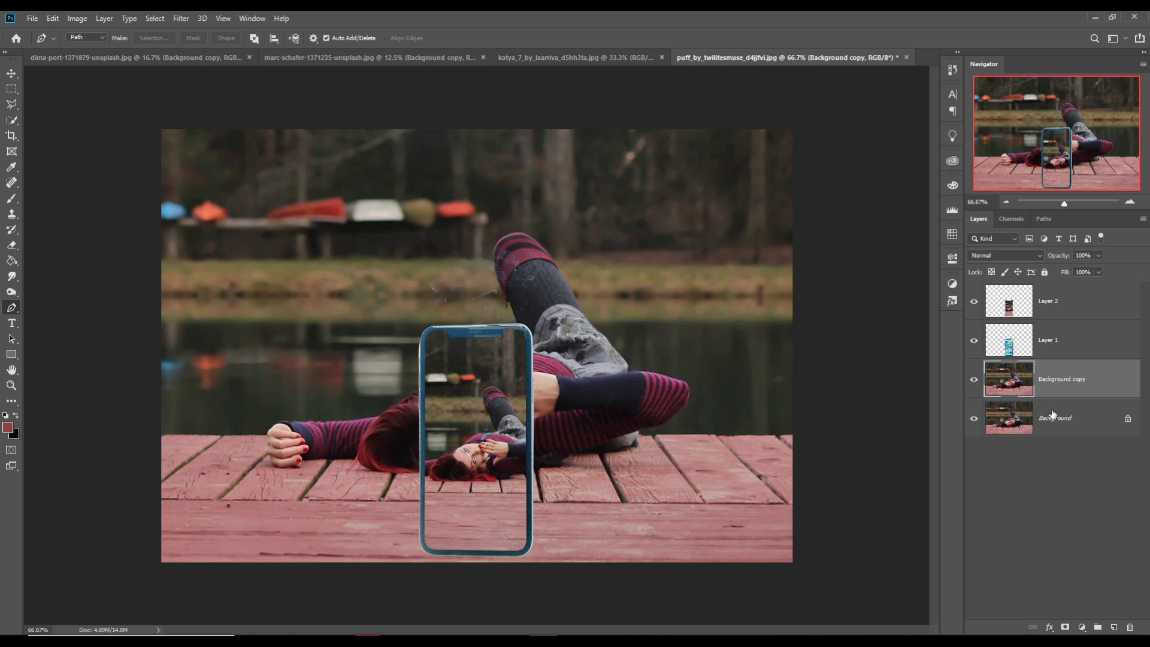
{"action": "left_click", "coordinate": [181, 18]}
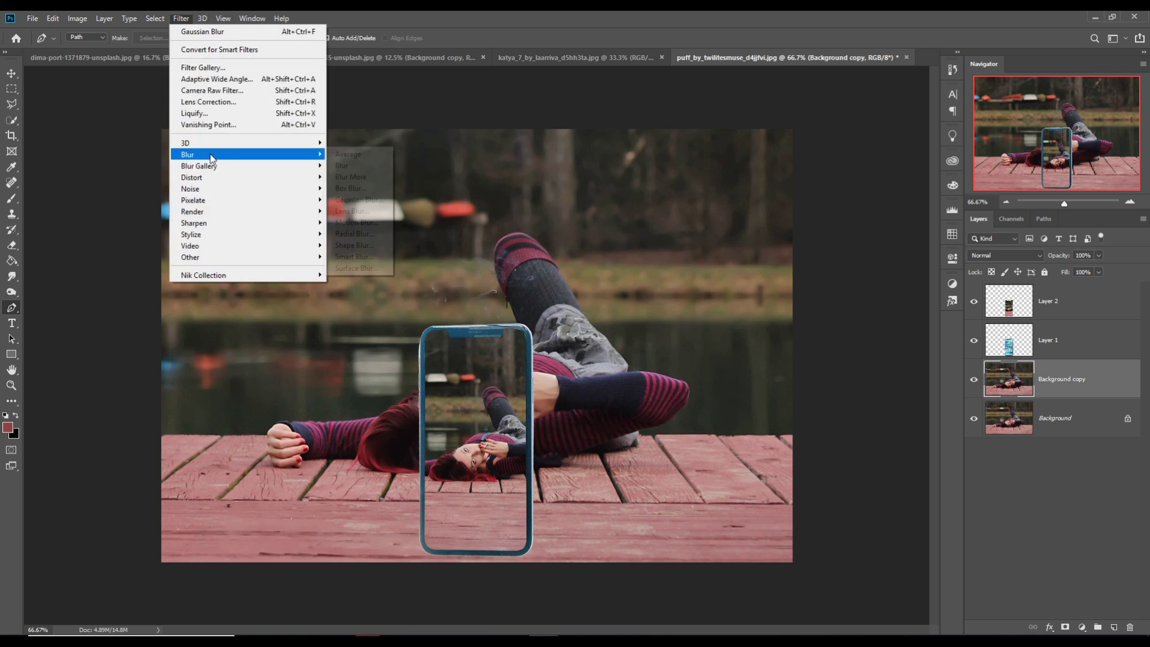
{"action": "left_click", "coordinate": [354, 197]}
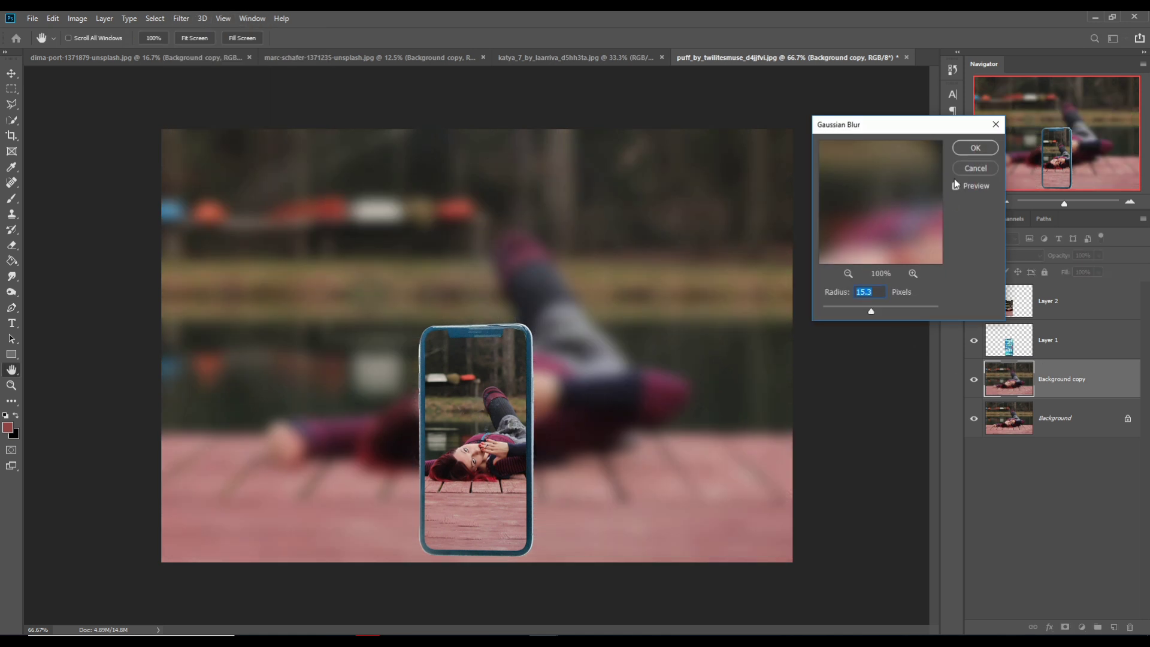
{"action": "left_click", "coordinate": [967, 149]}
{"action": "key", "text": "p"}
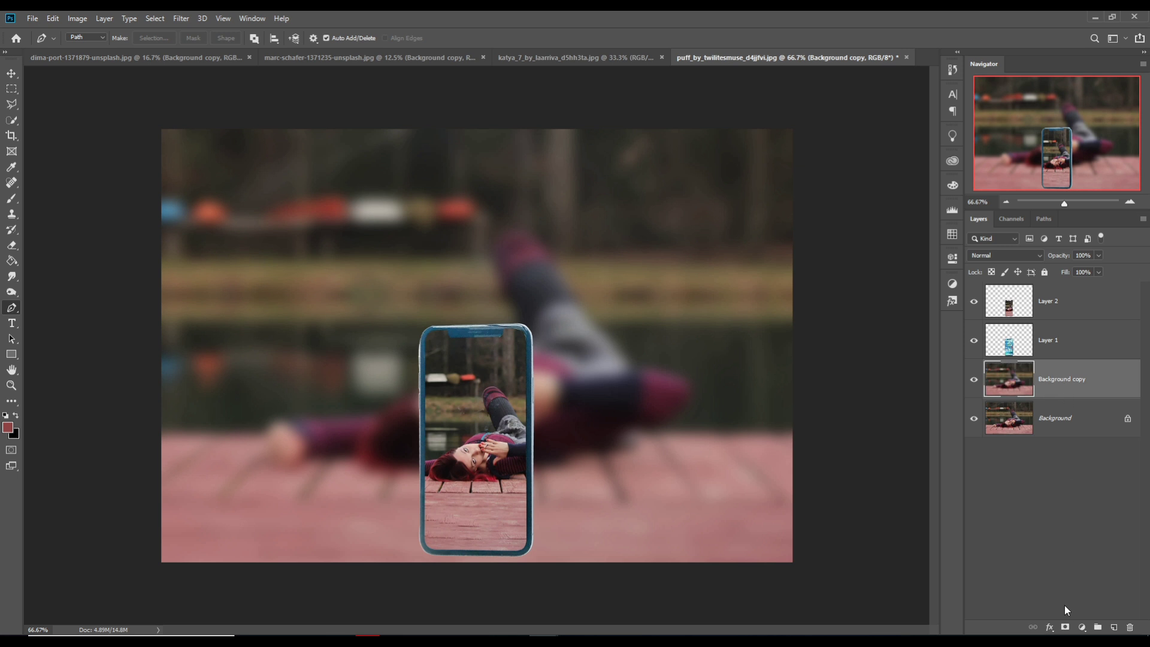
Add a layer mask to the blurred copy and paint black with a 300-pixel brush across the dock's lower edge to reveal sharp planks.
{"action": "left_click", "coordinate": [1064, 627]}
{"action": "key", "text": "d"}
{"action": "left_click", "coordinate": [11, 198]}
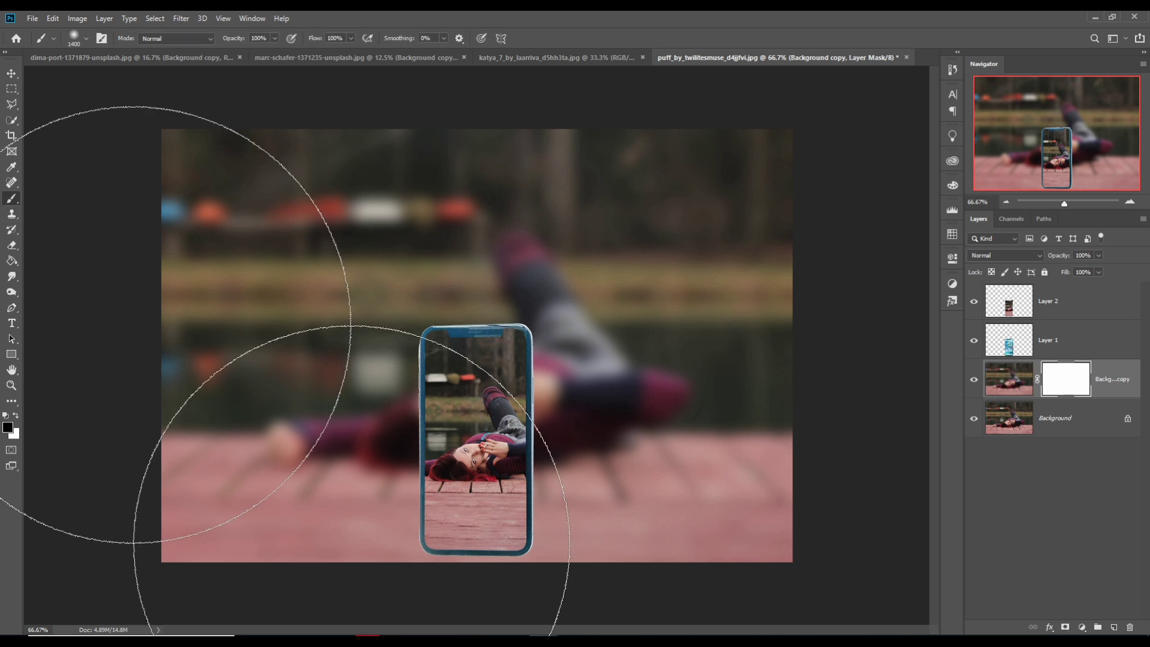
{"action": "key", "text": "bracketleft"}
{"action": "key", "text": "bracketleft"}
{"action": "key", "text": "bracketleft"}
{"action": "key", "text": "bracketleft"}
{"action": "key", "text": "bracketleft"}
{"action": "key", "text": "bracketleft"}
{"action": "key", "text": "bracketleft"}
{"action": "key", "text": "bracketleft"}
{"action": "key", "text": "bracketleft"}
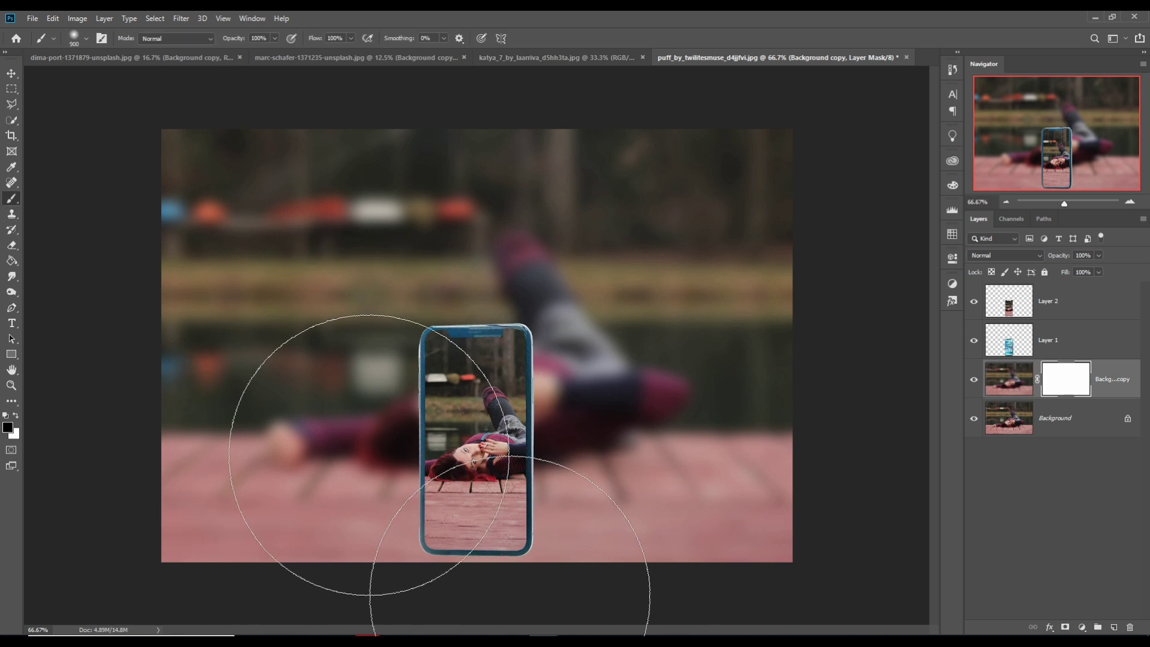
{"action": "key", "text": "bracketleft"}
{"action": "key", "text": "bracketleft"}
{"action": "key", "text": "bracketleft"}
{"action": "key", "text": "bracketleft"}
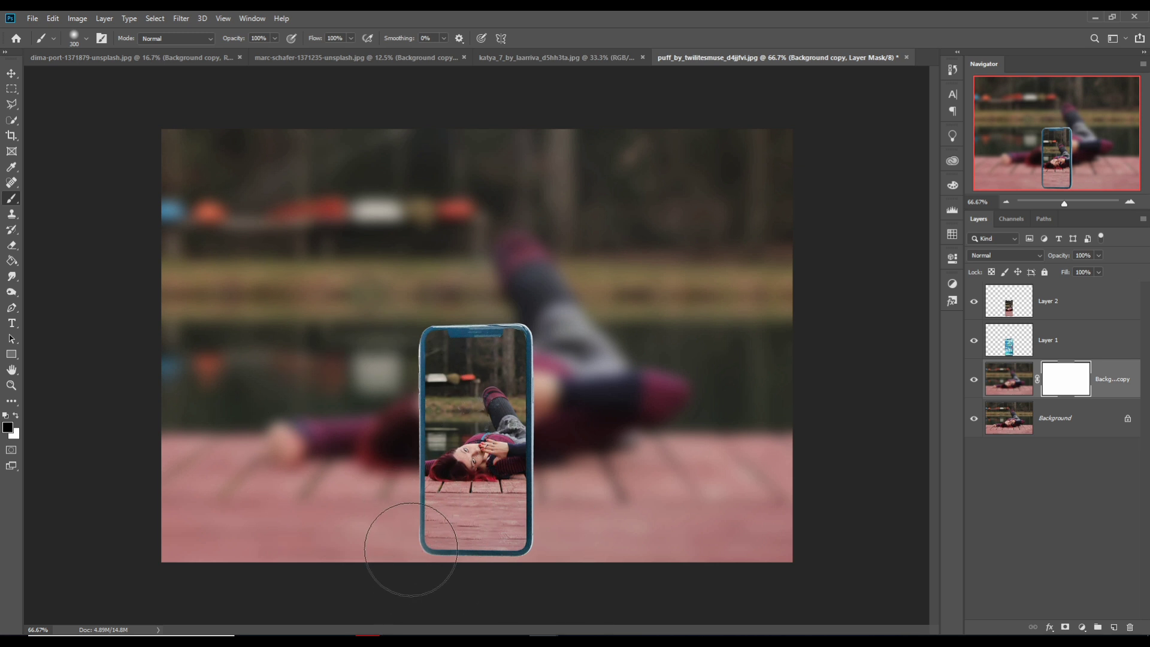
{"action": "mouse_move", "coordinate": [188, 603]}
{"action": "left_mouse_down"}
{"action": "mouse_move", "coordinate": [419, 610]}
{"action": "mouse_move", "coordinate": [867, 593]}
{"action": "mouse_move", "coordinate": [798, 605]}
{"action": "mouse_move", "coordinate": [199, 607]}
{"action": "mouse_move", "coordinate": [323, 605]}
{"action": "mouse_move", "coordinate": [741, 639]}
{"action": "left_mouse_up"}
Add a new layer above the blurred copy and paint a single soft black dab beside the phone with the 300-pixel brush.
{"action": "left_click", "coordinate": [12, 73]}
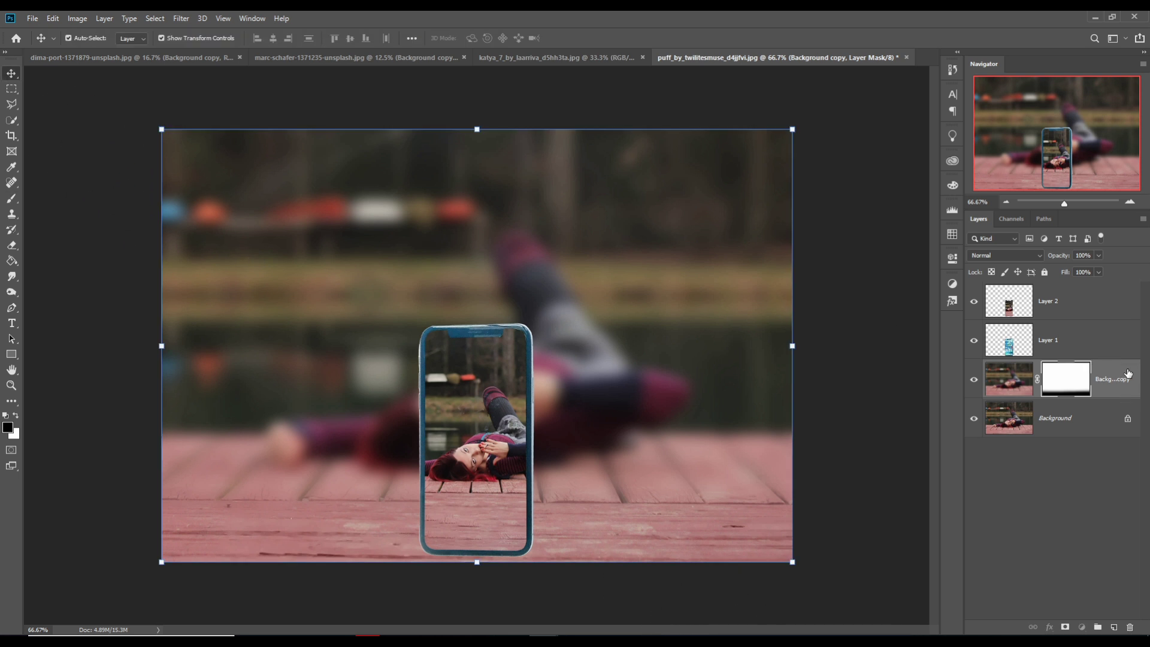
{"action": "left_click", "coordinate": [1129, 374]}
{"action": "left_click", "coordinate": [1114, 627]}
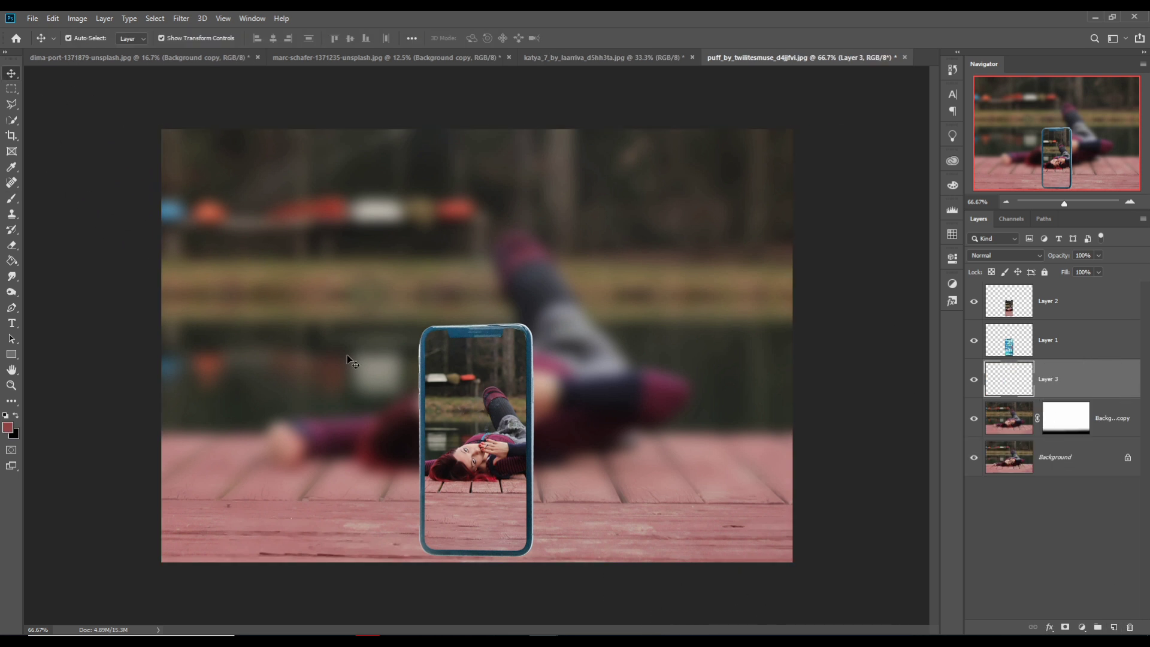
{"action": "left_click", "coordinate": [11, 198]}
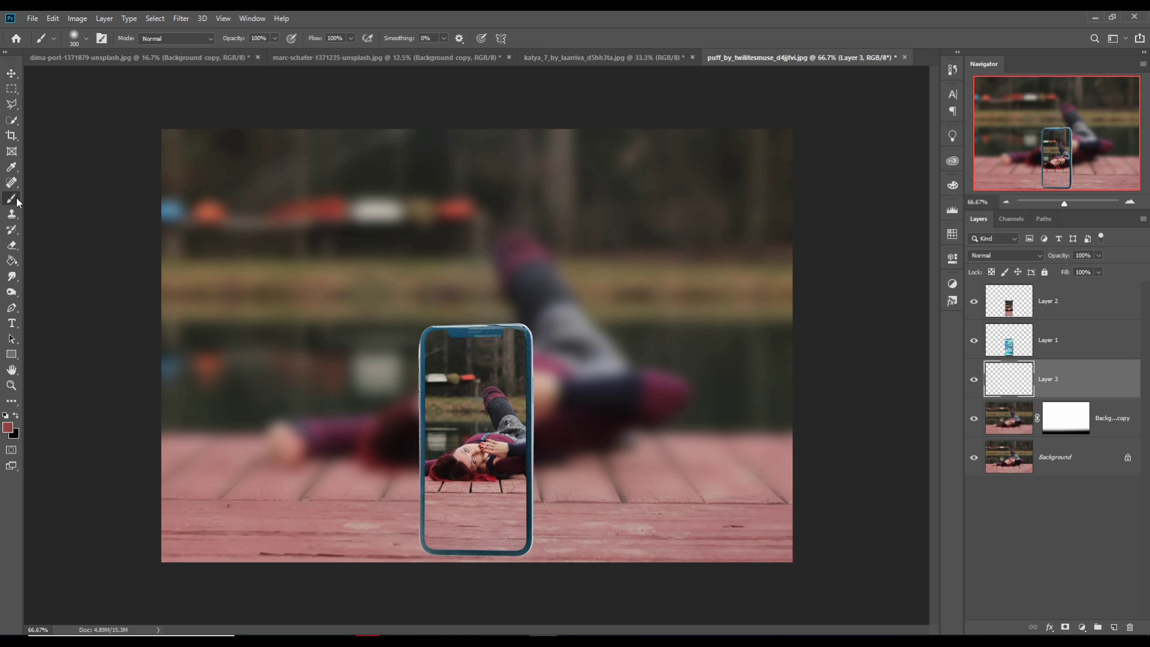
{"action": "left_click", "coordinate": [16, 416]}
{"action": "left_click", "coordinate": [623, 452]}
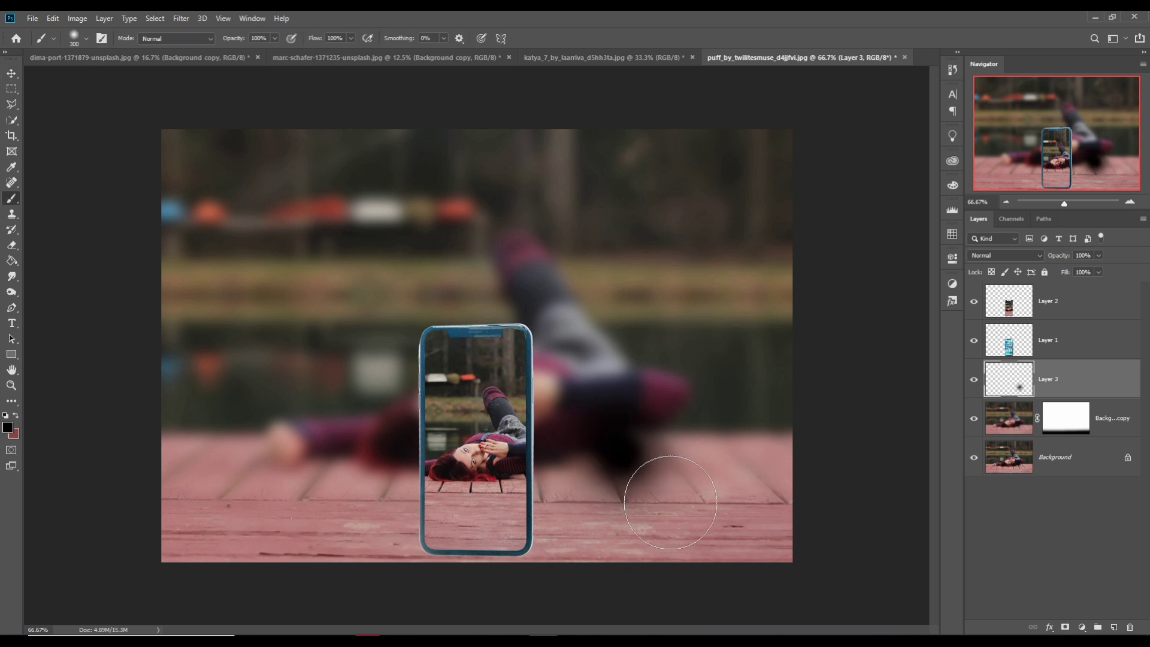
Flatten the black dab to about 13% height, stretch it to about 269% width, and place it under the phone as a shadow.
{"action": "left_click", "coordinate": [11, 72]}
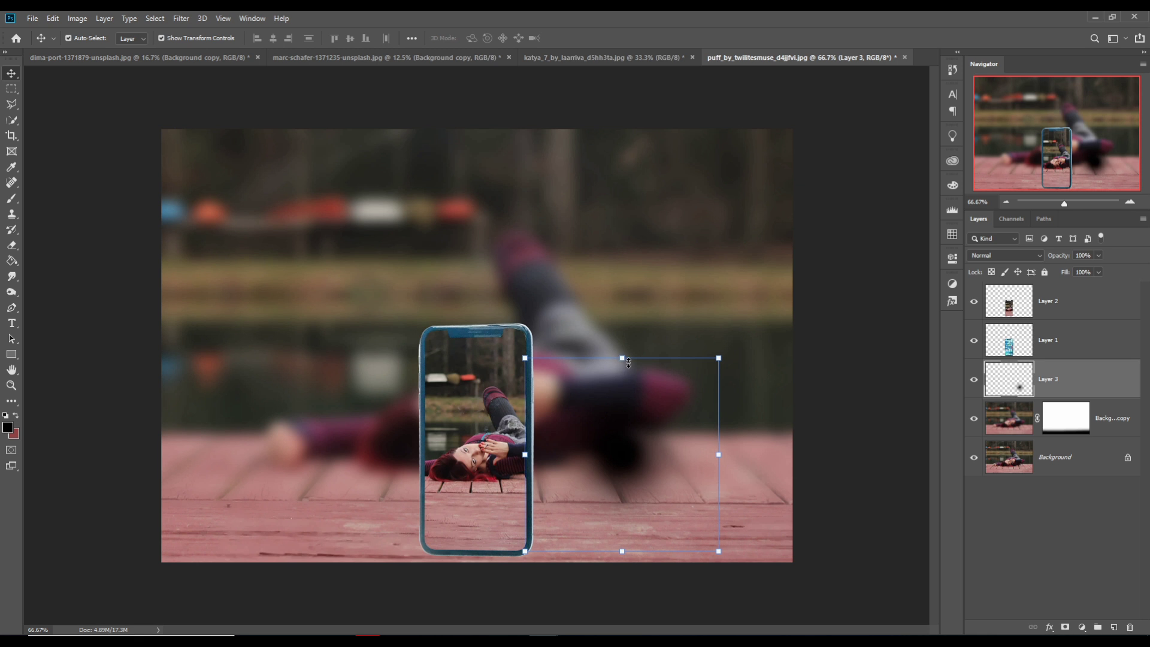
{"action": "left_click_drag", "start_coordinate": [634, 362], "coordinate": [634, 527]}
{"action": "left_click_drag", "start_coordinate": [533, 542], "coordinate": [277, 539]}
{"action": "left_click_drag", "start_coordinate": [726, 543], "coordinate": [808, 543]}
{"action": "left_click_drag", "start_coordinate": [592, 540], "coordinate": [543, 559]}
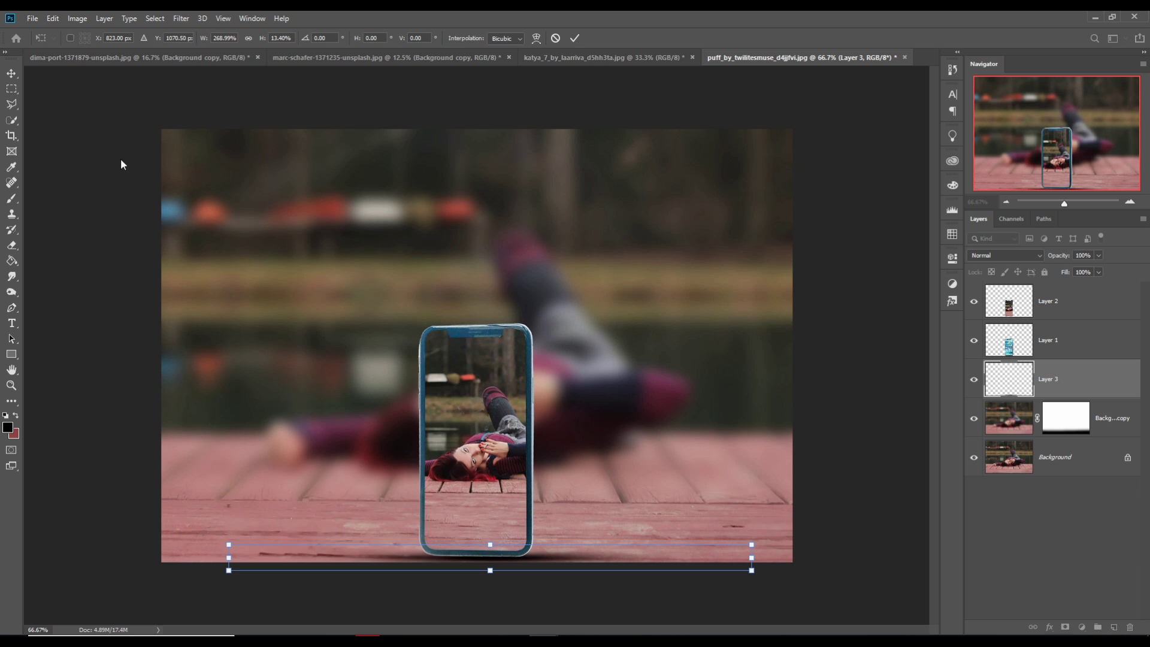
{"action": "left_click", "coordinate": [12, 73]}
Select the screen photo, phone and shadow layers together and move them up on the dock.
{"action": "left_click", "coordinate": [1061, 303]}
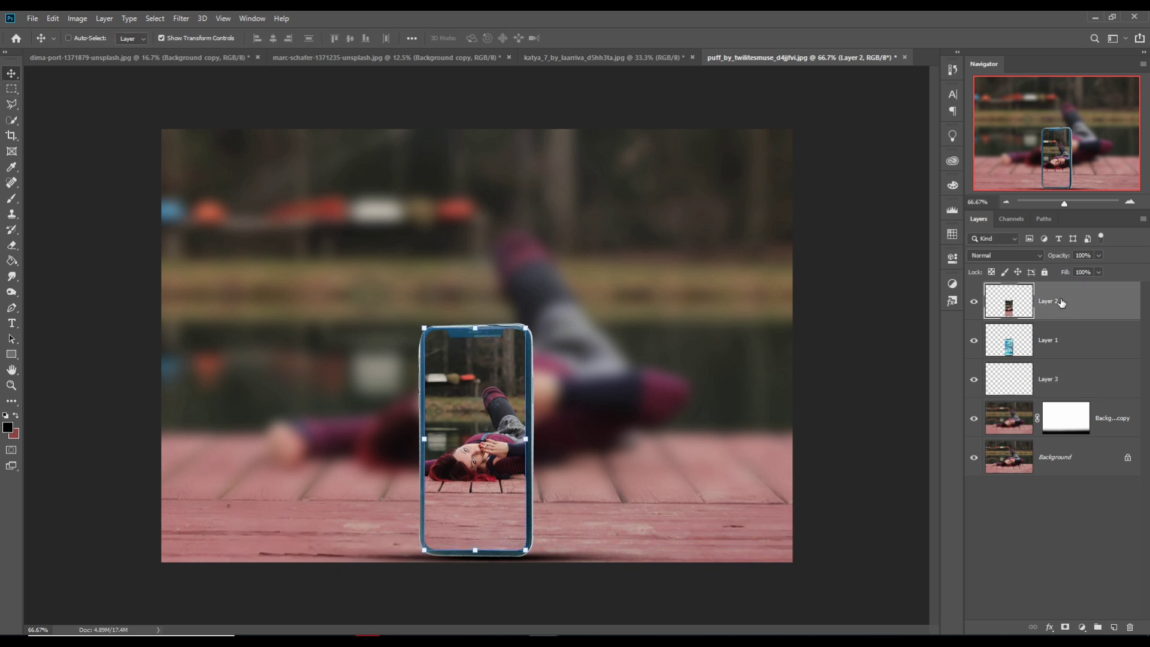
{"action": "left_click", "coordinate": [1076, 388], "text": "ctrl"}
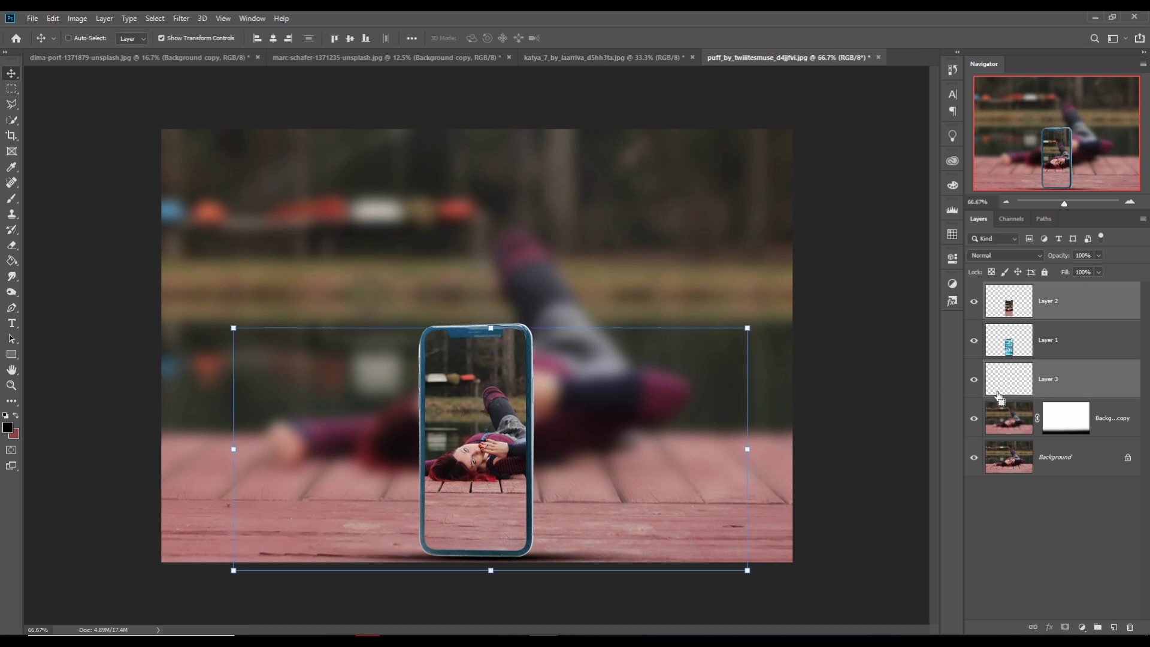
{"action": "left_click", "coordinate": [1068, 306]}
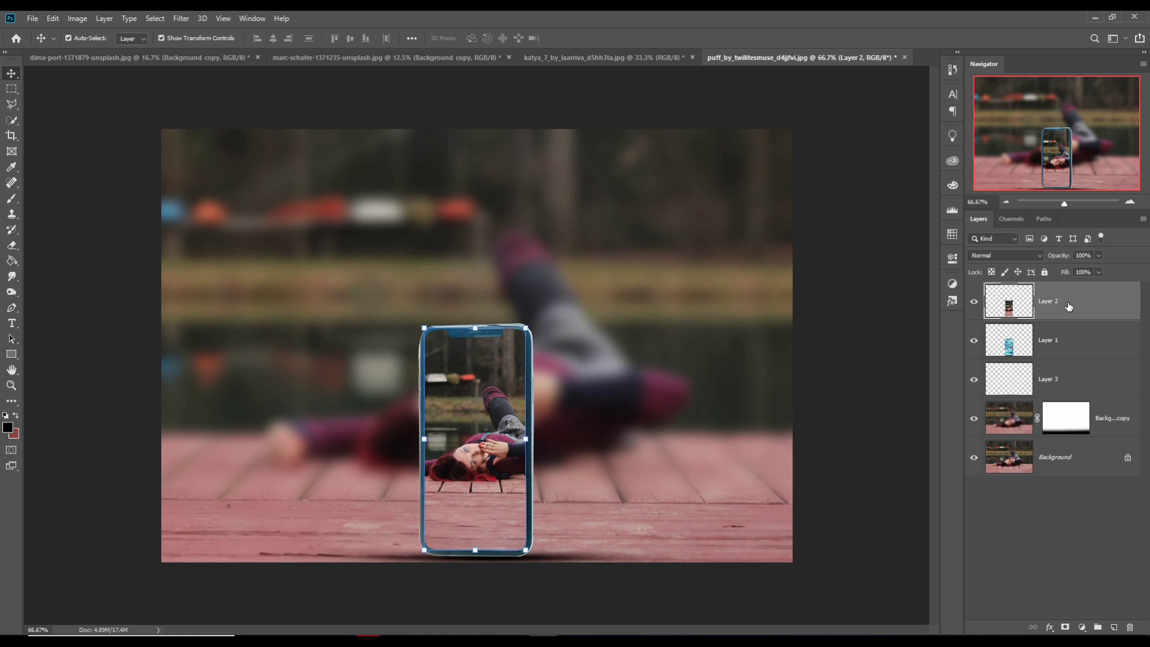
{"action": "left_click", "coordinate": [1071, 380], "text": "shift"}
{"action": "mouse_move", "coordinate": [513, 424]}
{"action": "left_mouse_down"}
{"action": "mouse_move", "coordinate": [506, 409]}
{"action": "mouse_move", "coordinate": [502, 424]}
{"action": "left_mouse_up"}
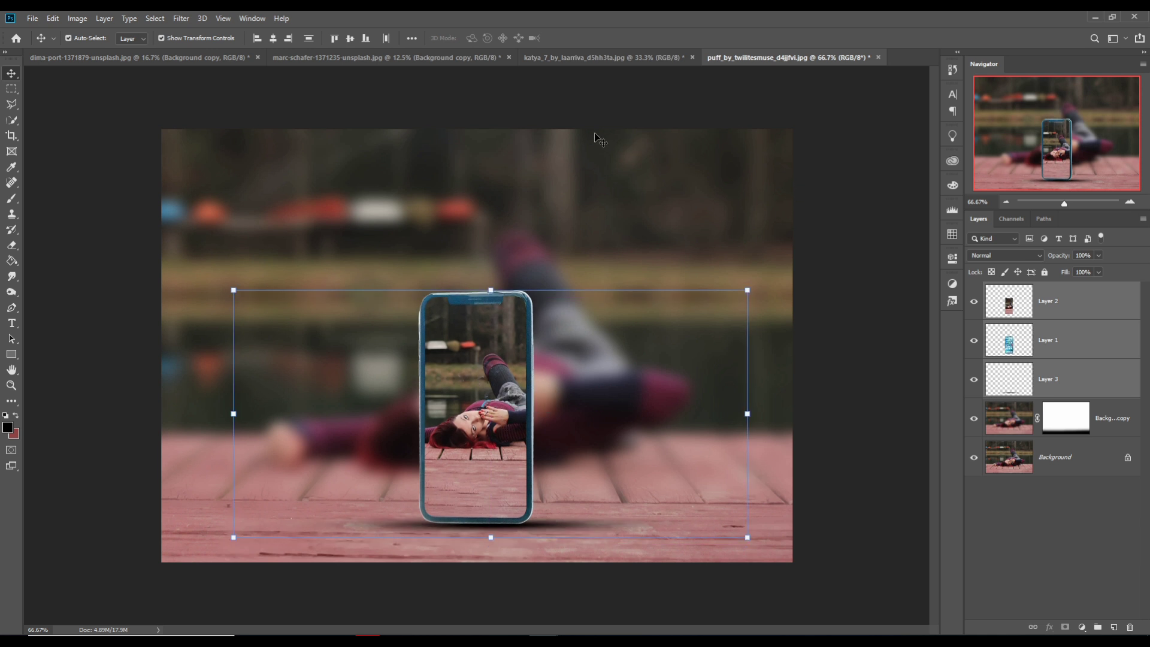
Scale the three selected layers to about 125% and recentre the phone over the lying woman.
{"action": "left_click_drag", "start_coordinate": [758, 294], "coordinate": [895, 250]}
{"action": "left_click_drag", "start_coordinate": [558, 417], "coordinate": [502, 419]}
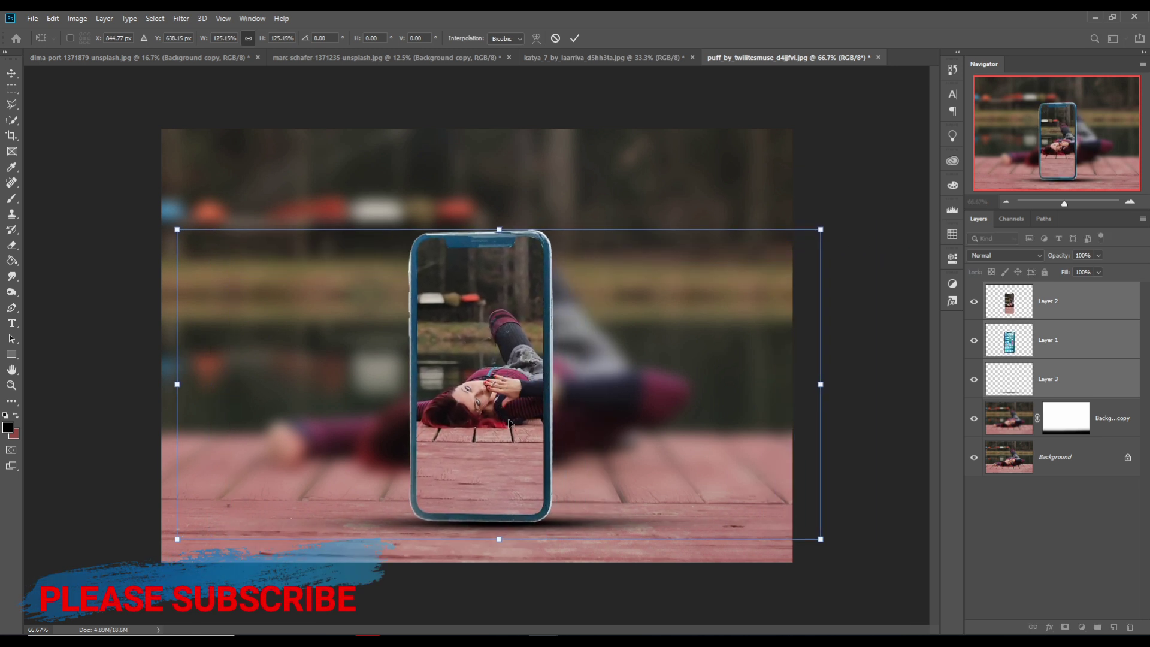
{"action": "left_click", "coordinate": [574, 38]}
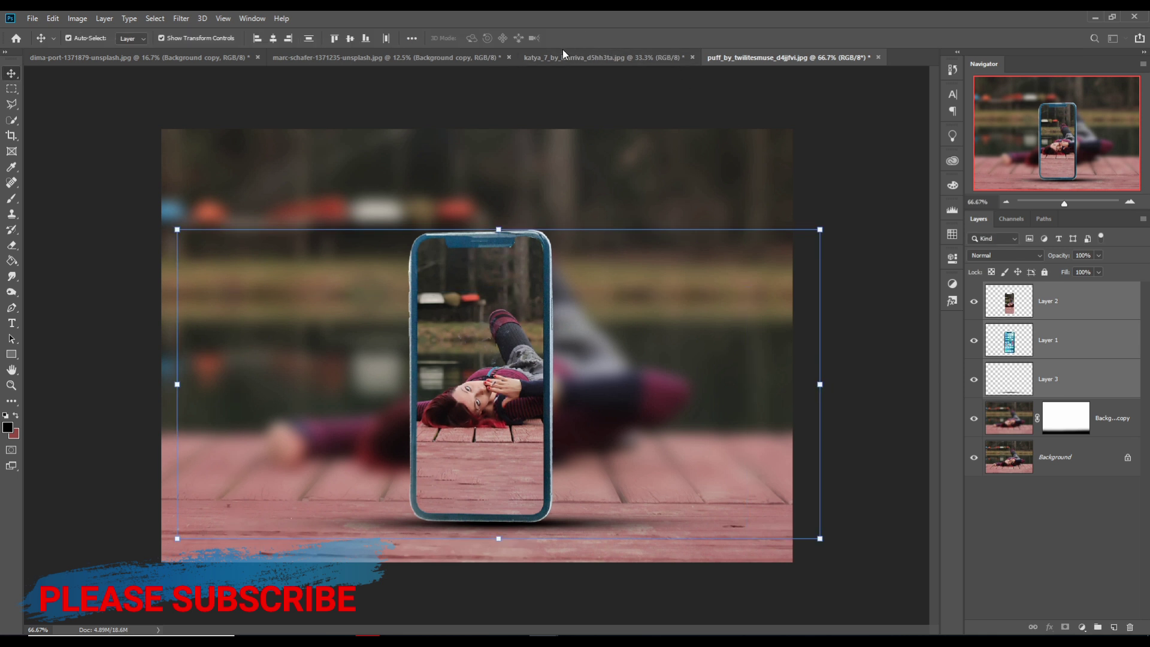